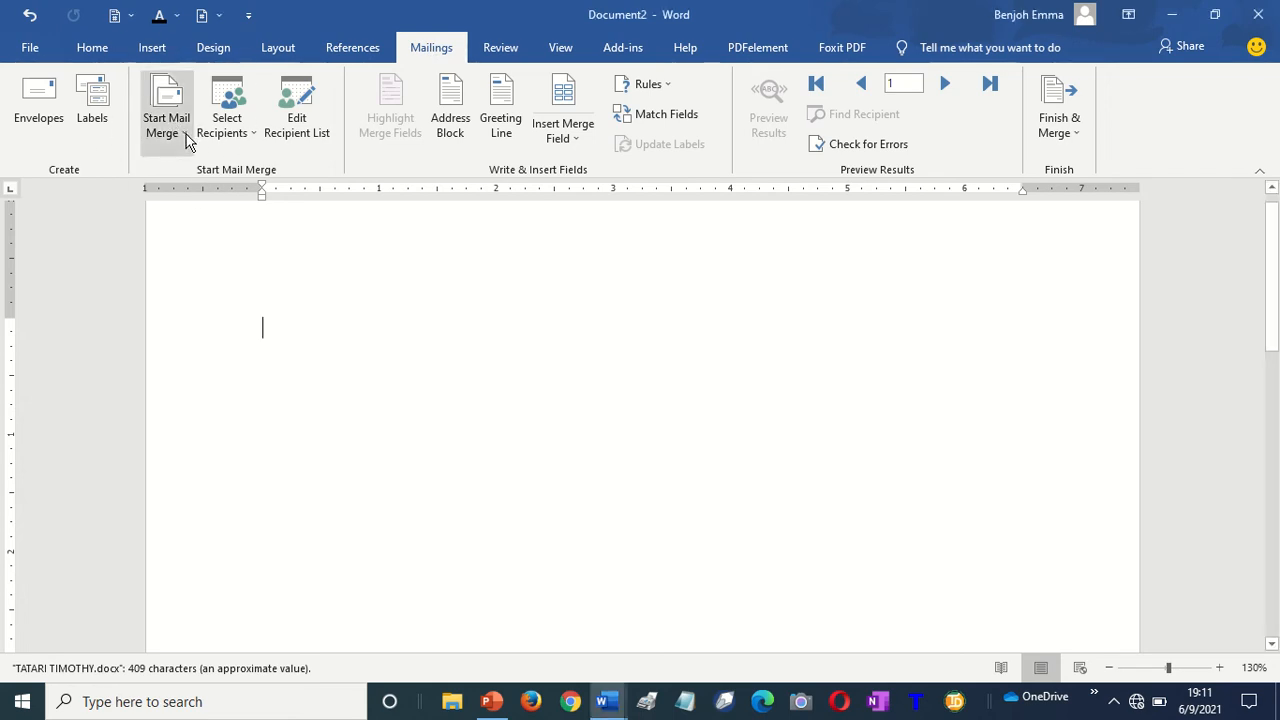
# Open the Start Mail Merge dropdown on the Mailings tab
pyautogui.click(186, 134)
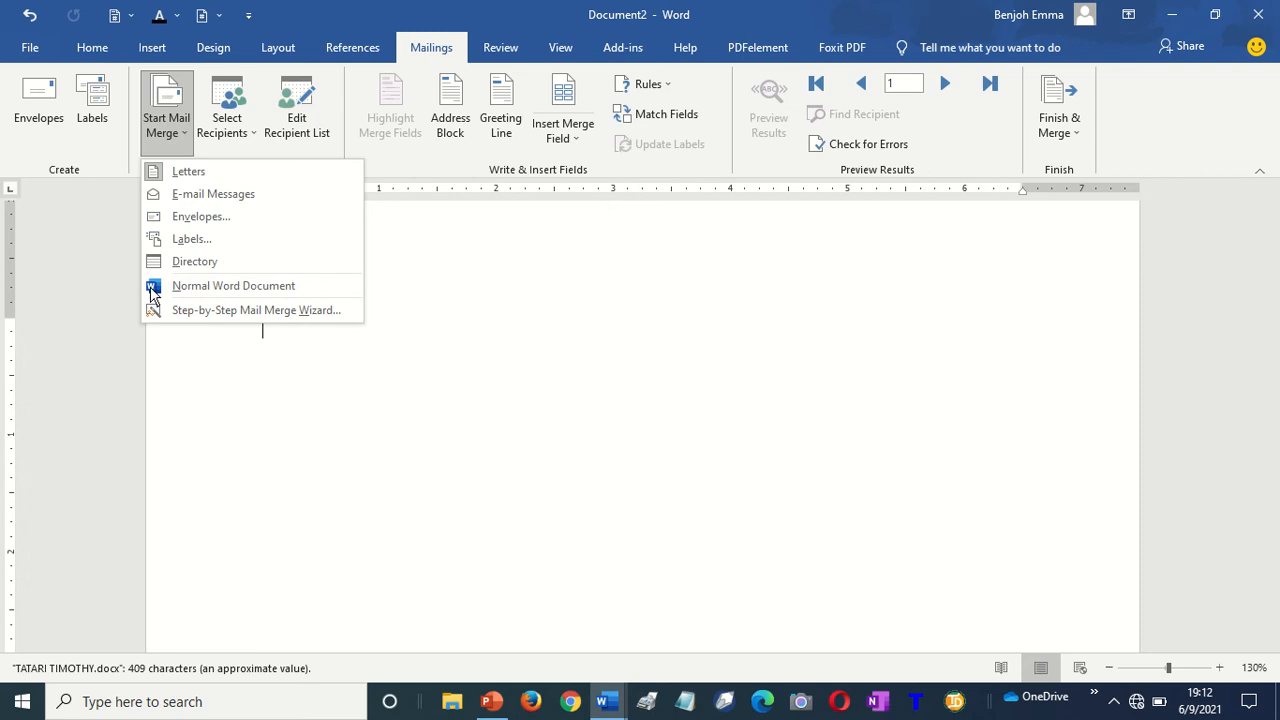
# Choose Letters as the mail merge document type
pyautogui.click(201, 178)
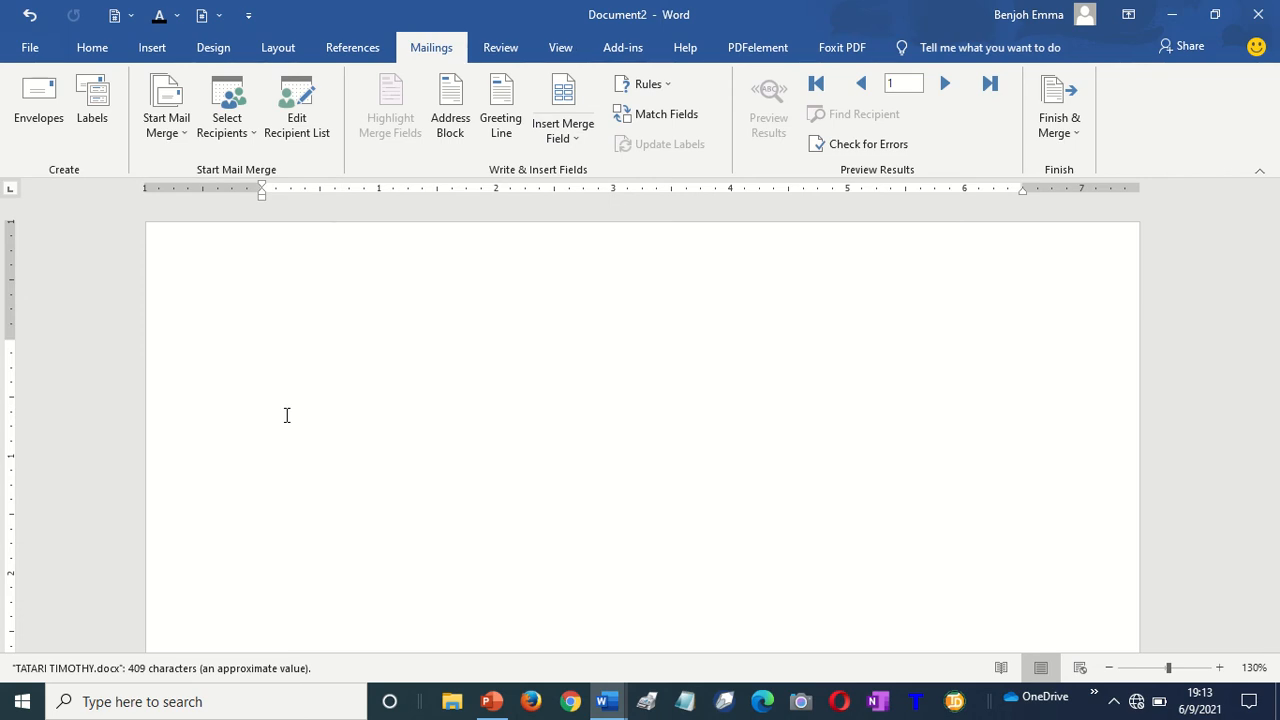
# Paste the INVITATION TO ATTEND JOB INTERVIEW letter text and return to the document's top
pyautogui.hotkey('ctrl', 'v')
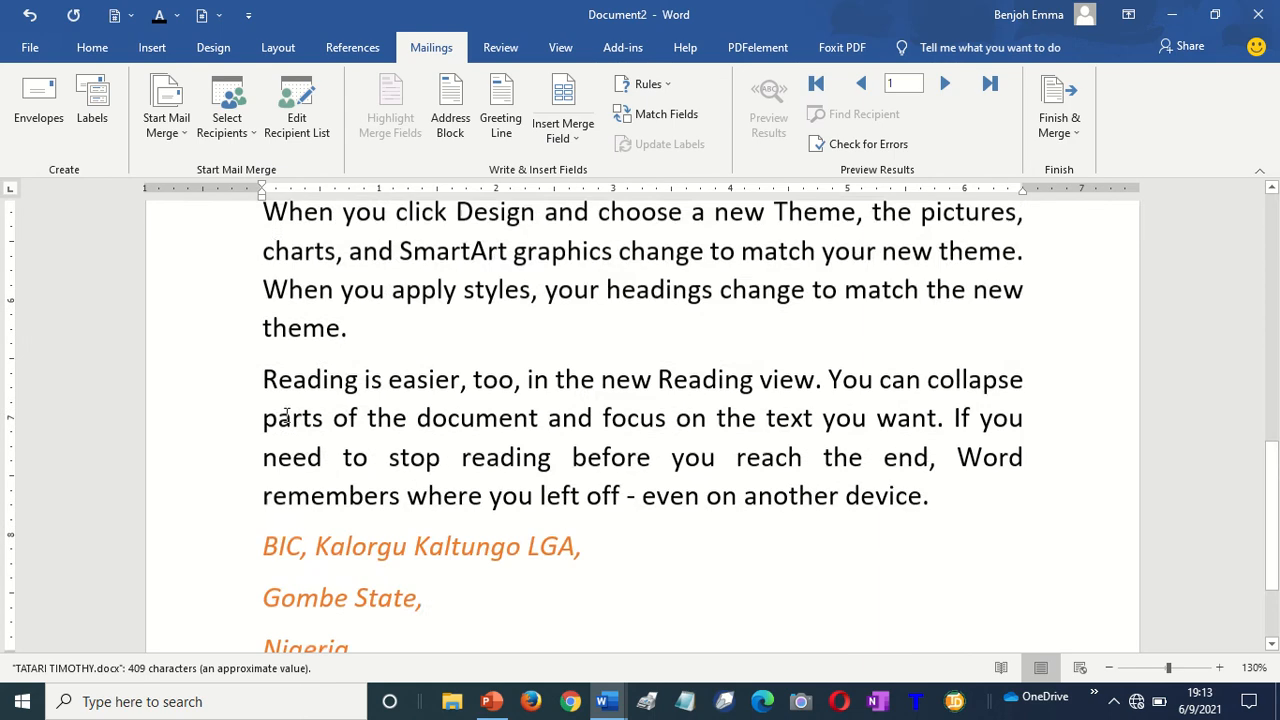
pyautogui.hotkey('ctrl', 'Home')
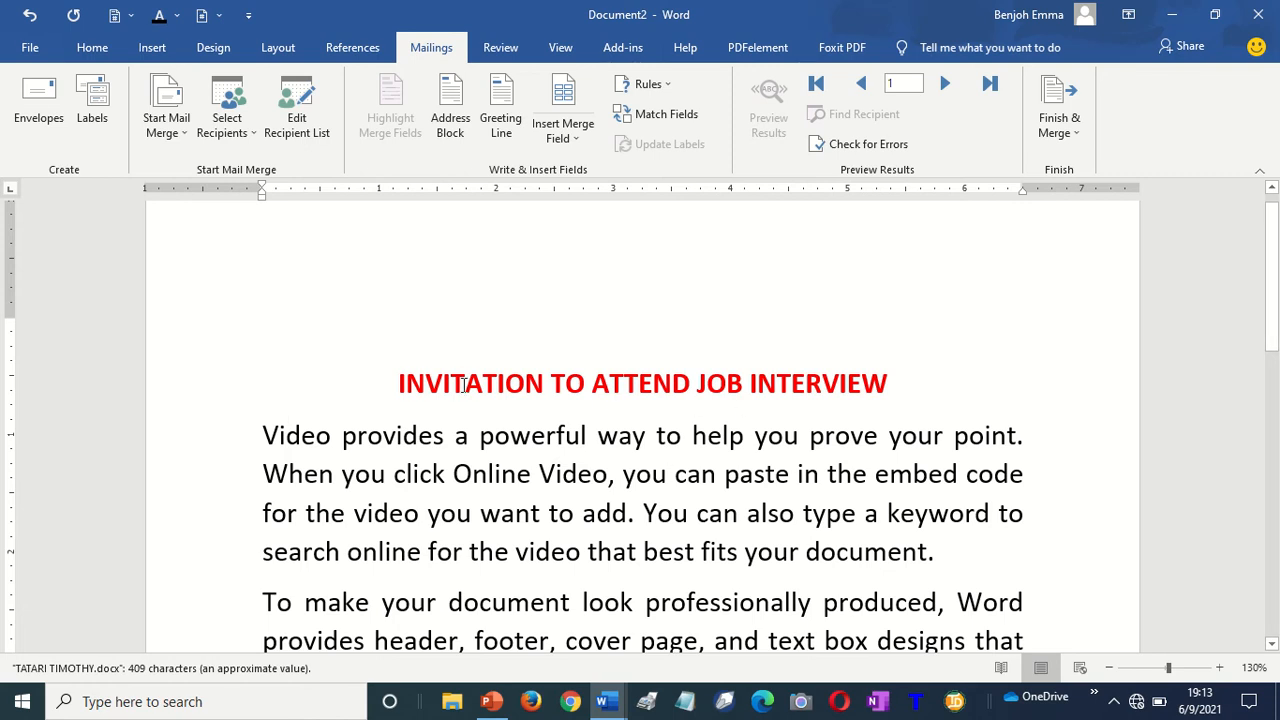
pyautogui.moveTo(390, 383); pyautogui.dragTo(896, 386)
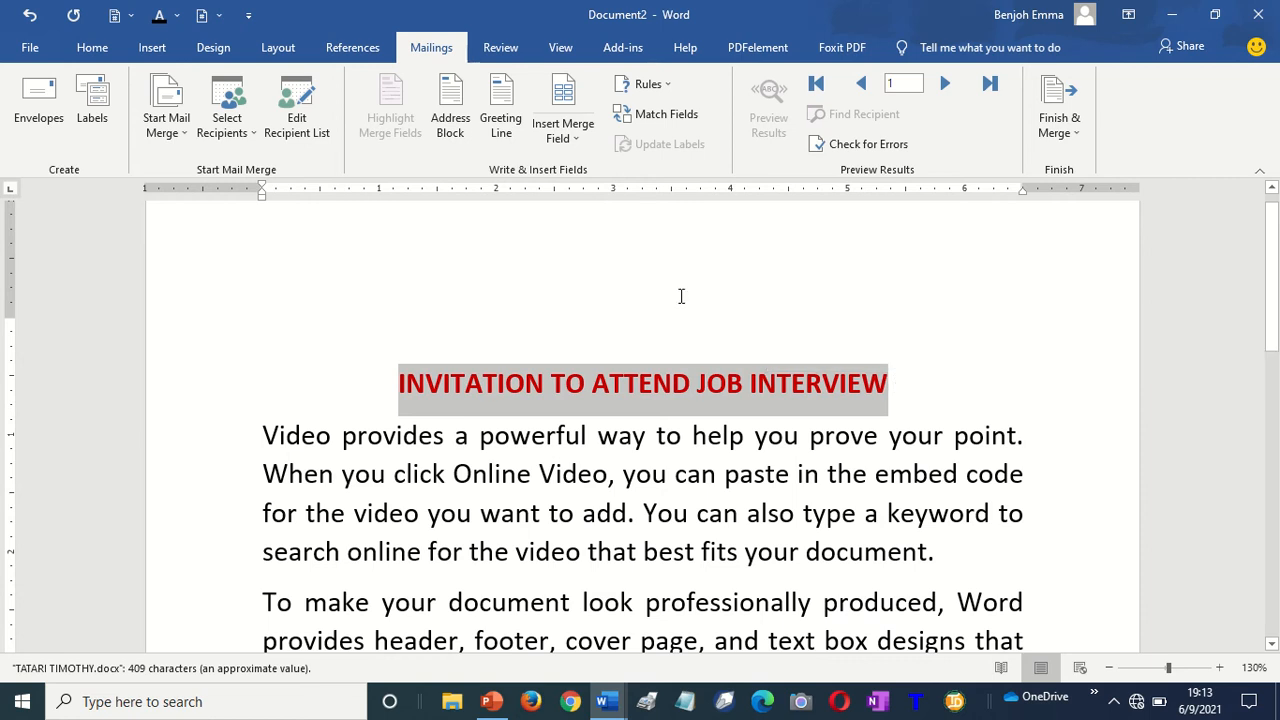
pyautogui.click(541, 384)
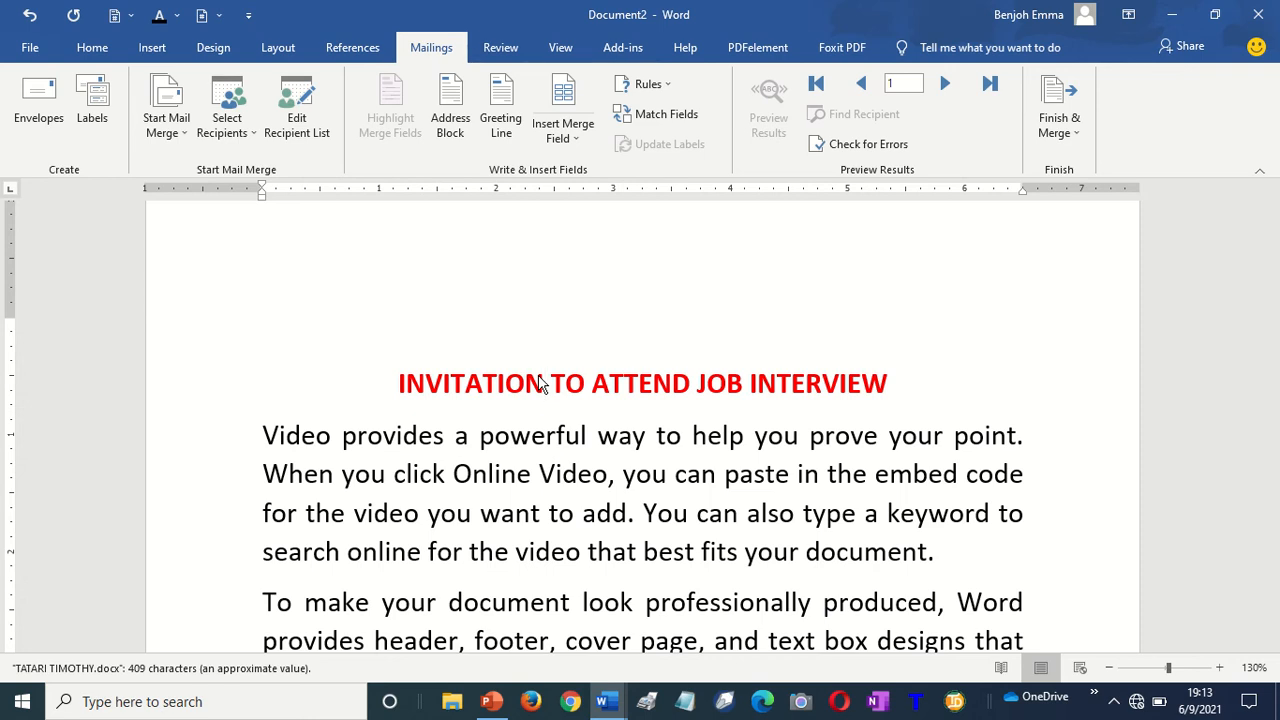
# Launch the Step-by-Step Mail Merge Wizard from the Start Mail Merge menu
pyautogui.click(186, 142)
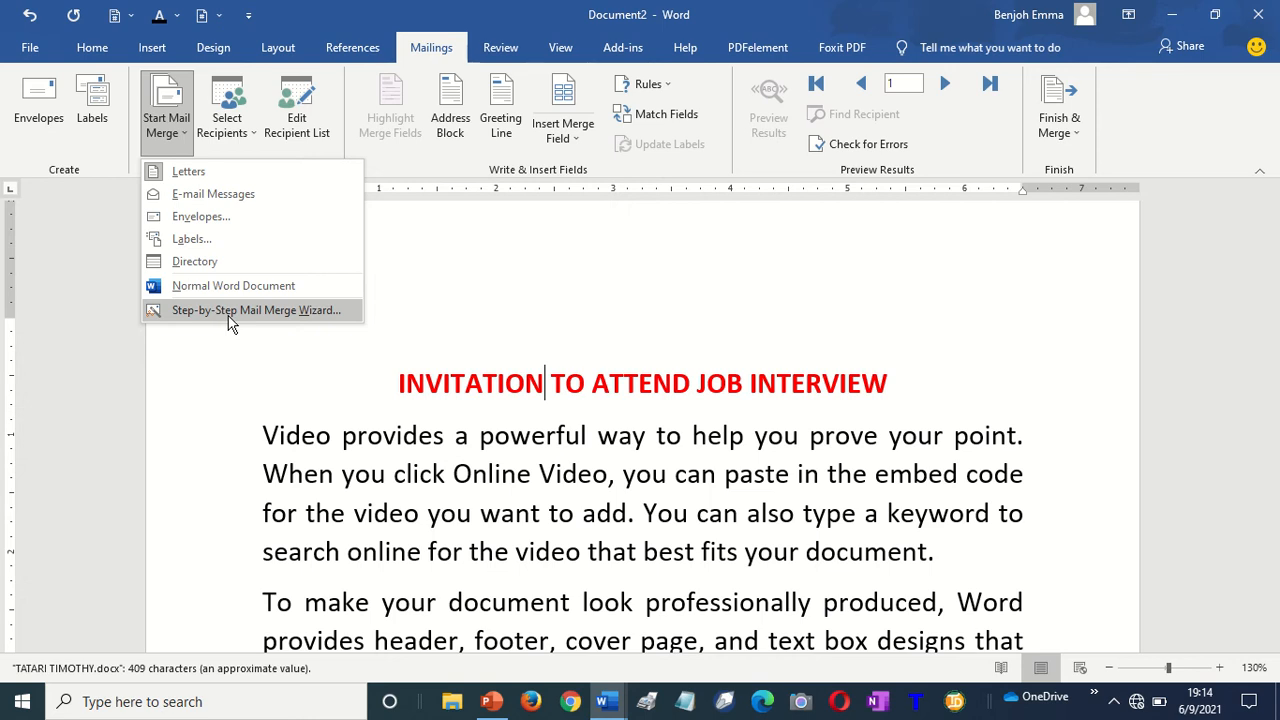
pyautogui.click(230, 318)
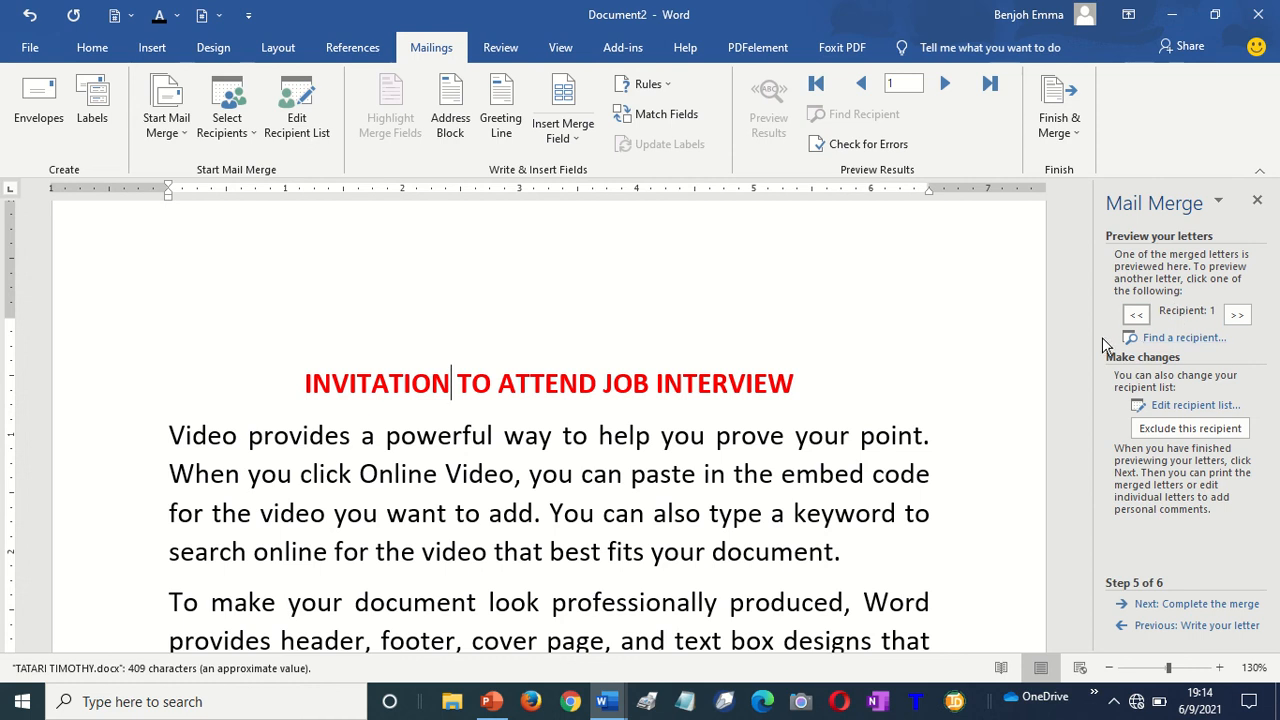
# Step the wizard back to Step 1 of 6, Select document type, with Letters chosen
pyautogui.click(1175, 627)
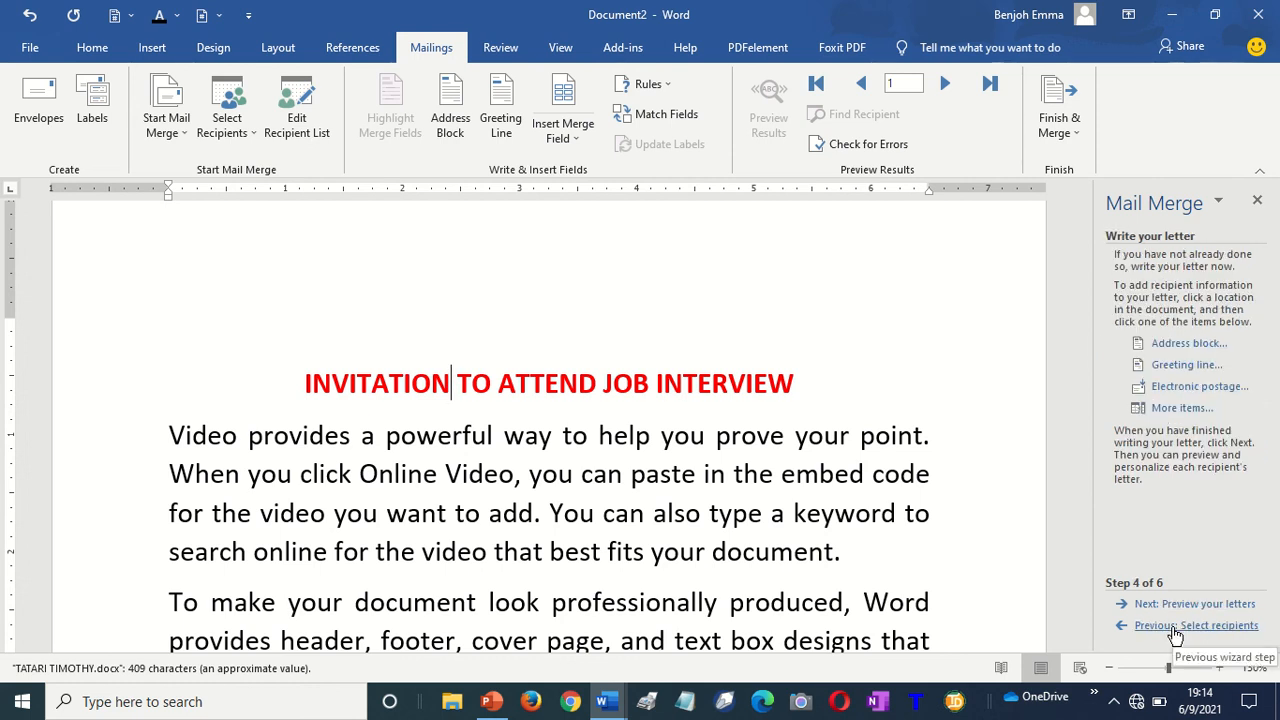
pyautogui.click(1175, 627)
pyautogui.click(1175, 627)
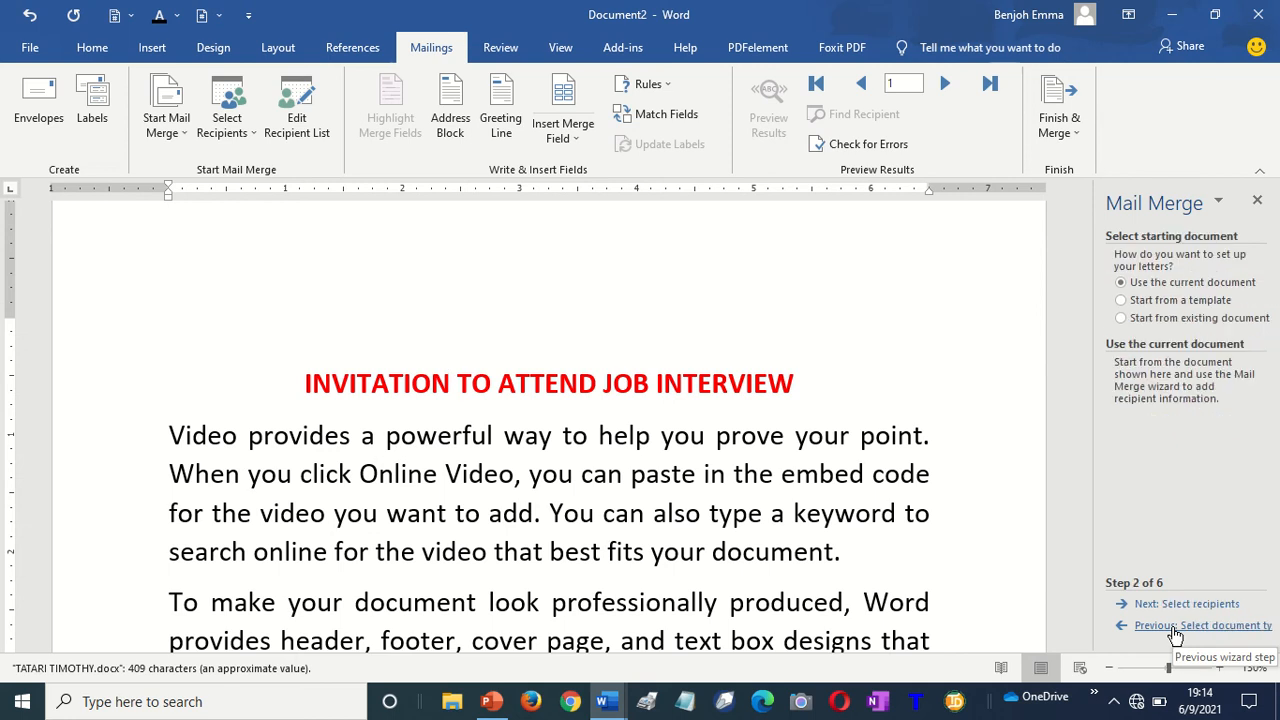
pyautogui.click(1175, 627)
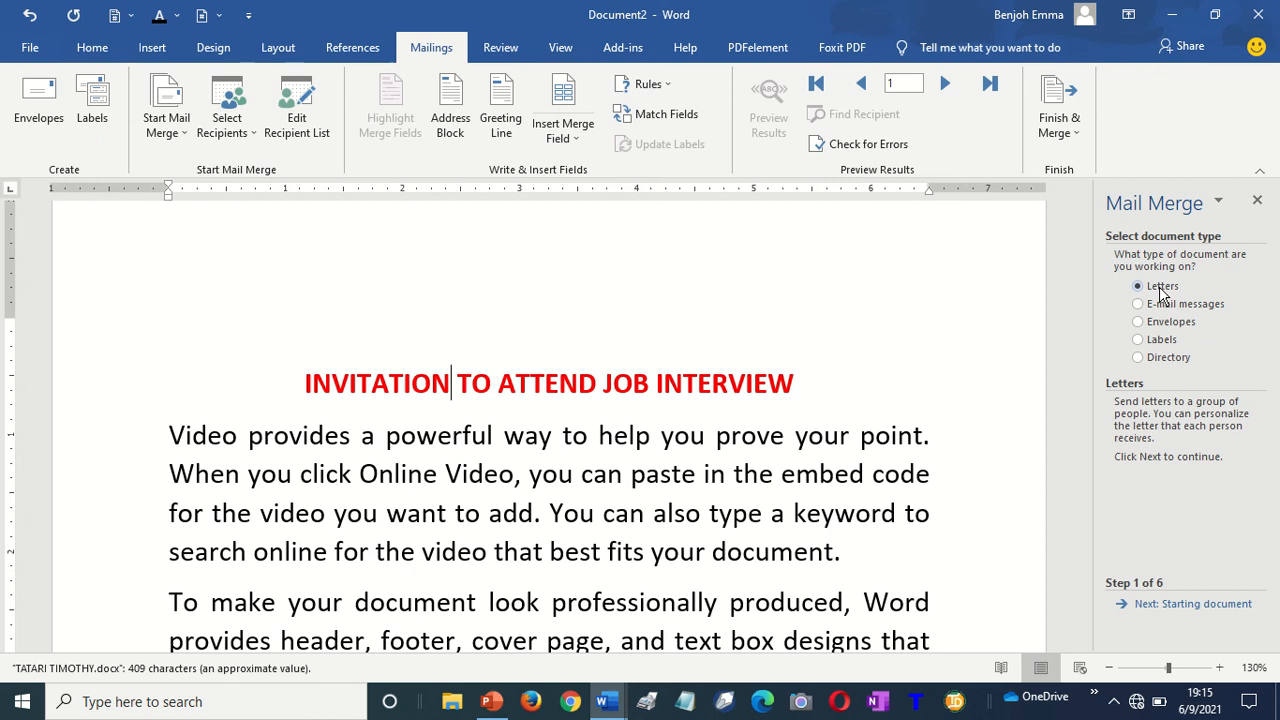
# Keep Use the current document as the starting document and advance to Select recipients
pyautogui.click(1185, 605)
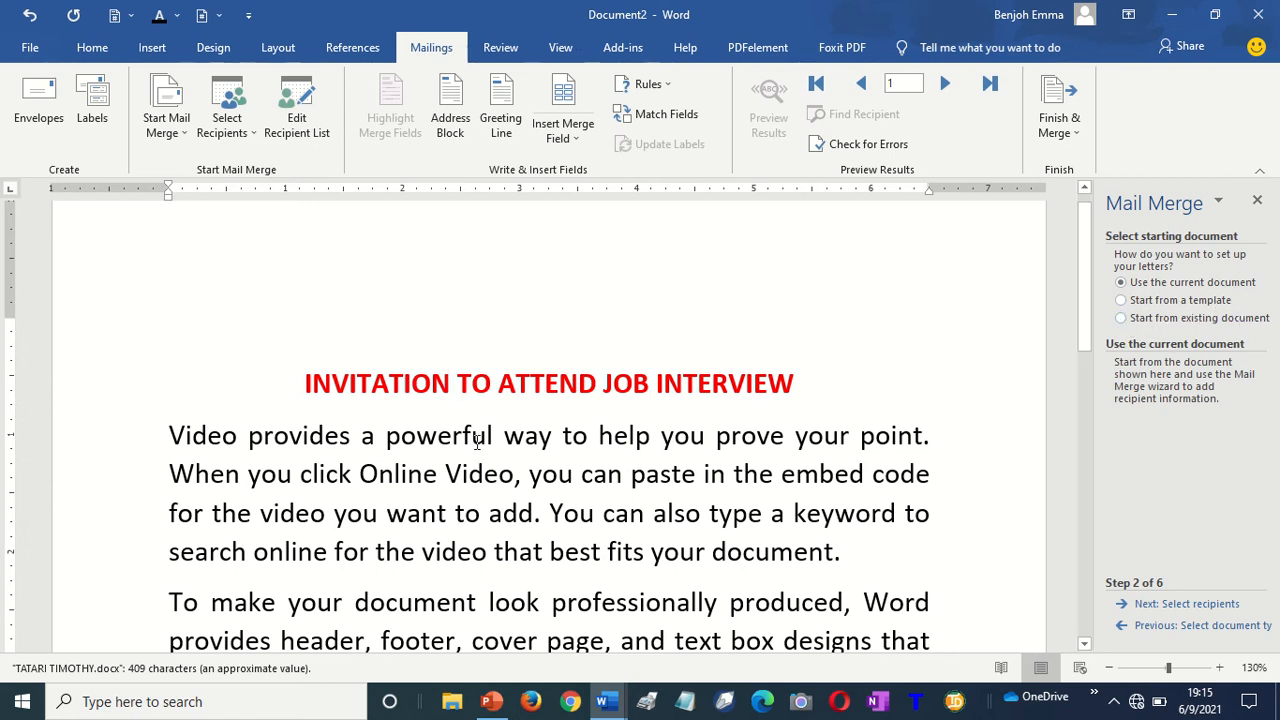
pyautogui.press('ctrl')
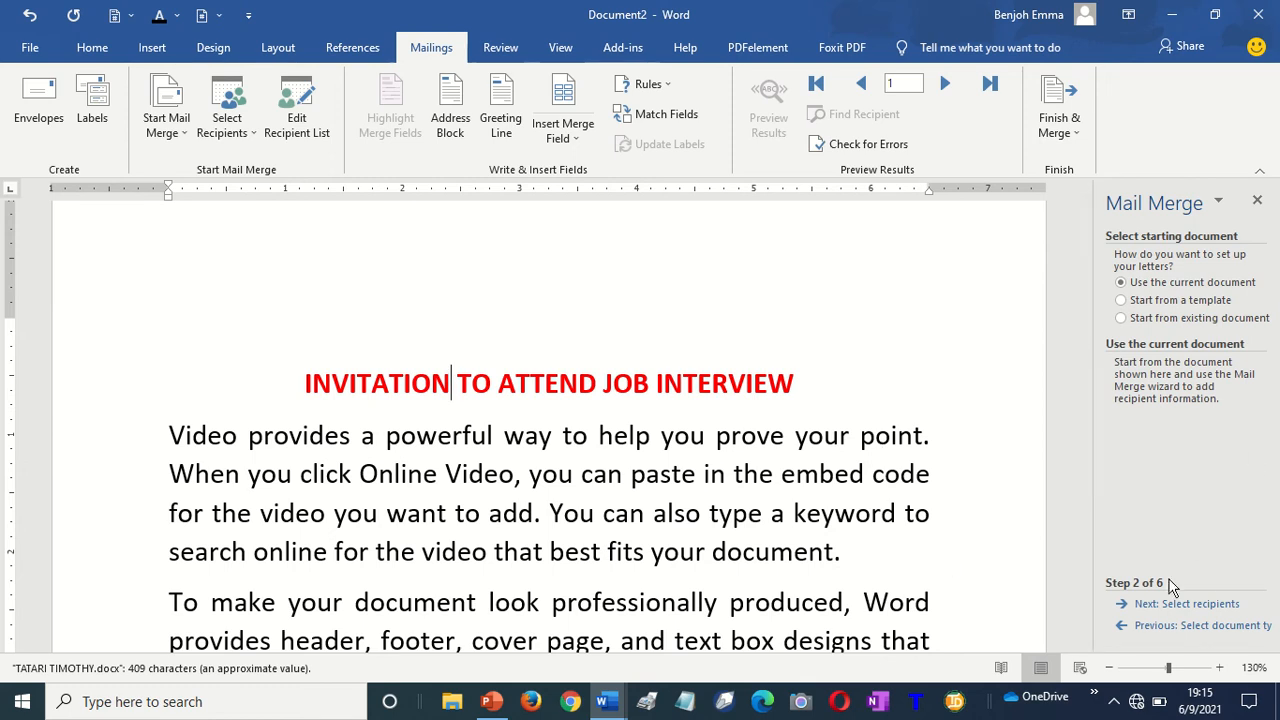
pyautogui.click(1152, 606)
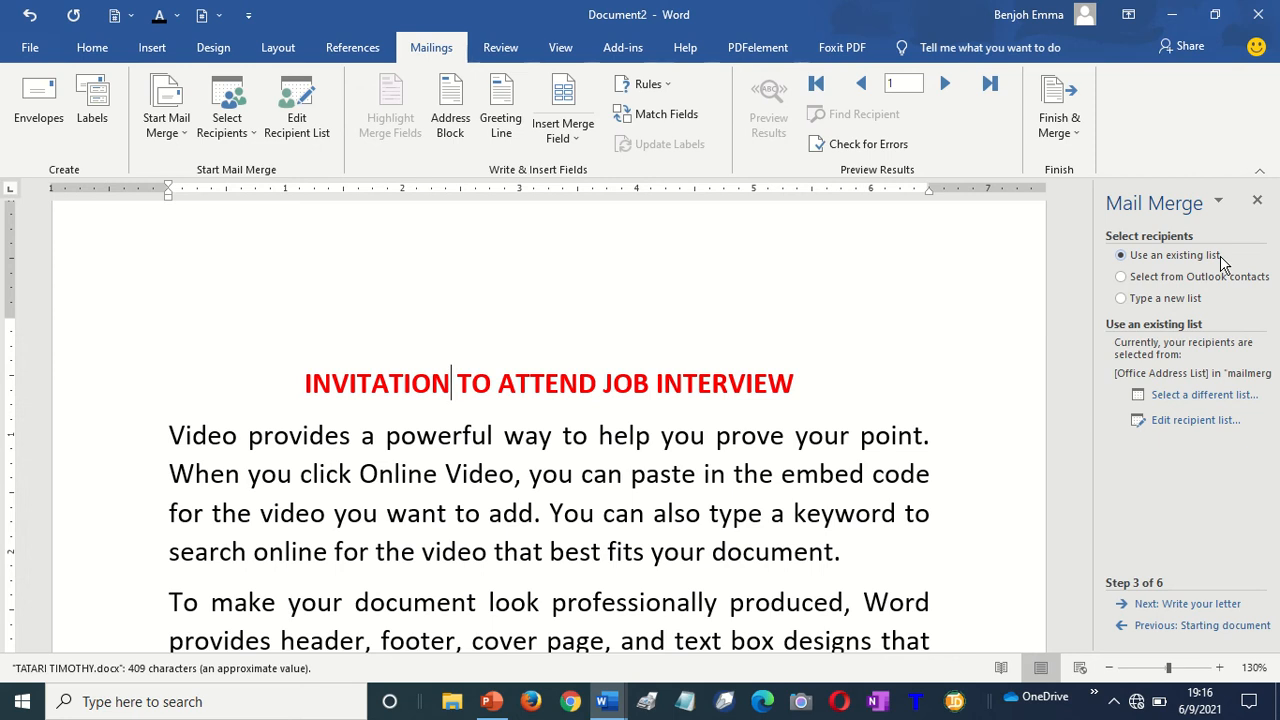
# Open mailmerge practical.mdb as the recipient list, showing its five recipients
pyautogui.click(1157, 246)
pyautogui.click(1185, 396)
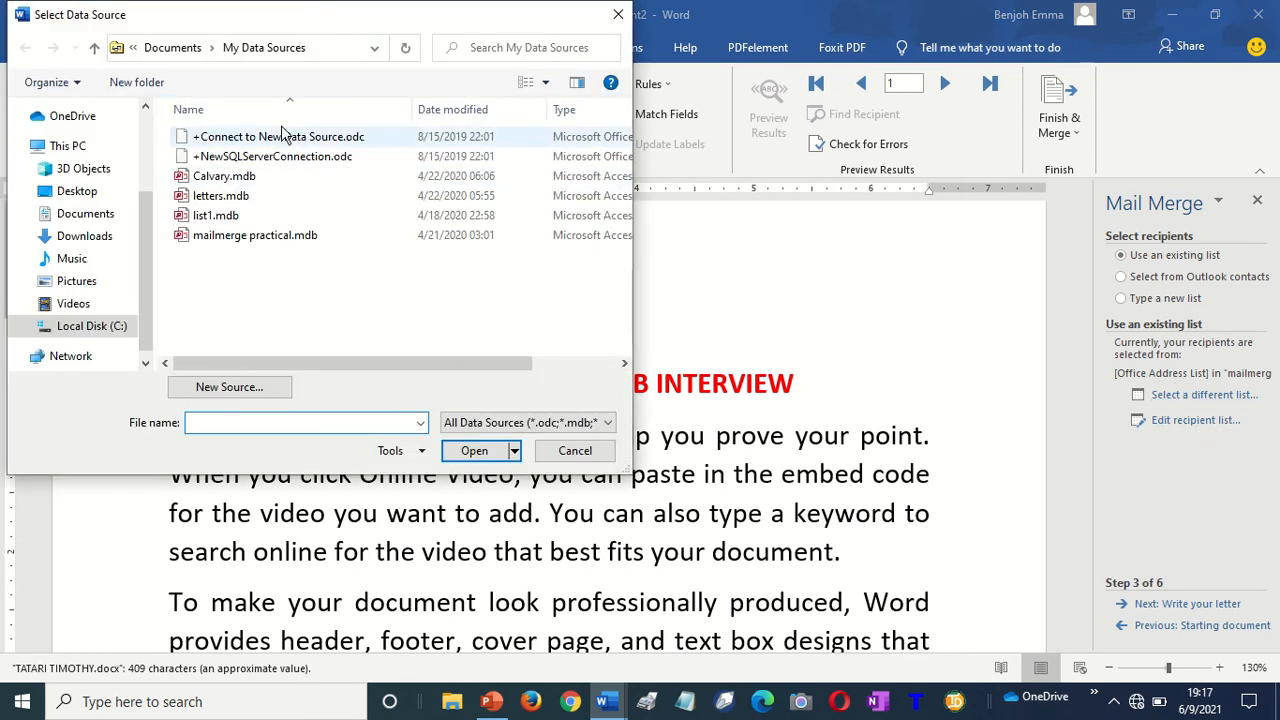
pyautogui.doubleClick(256, 238)
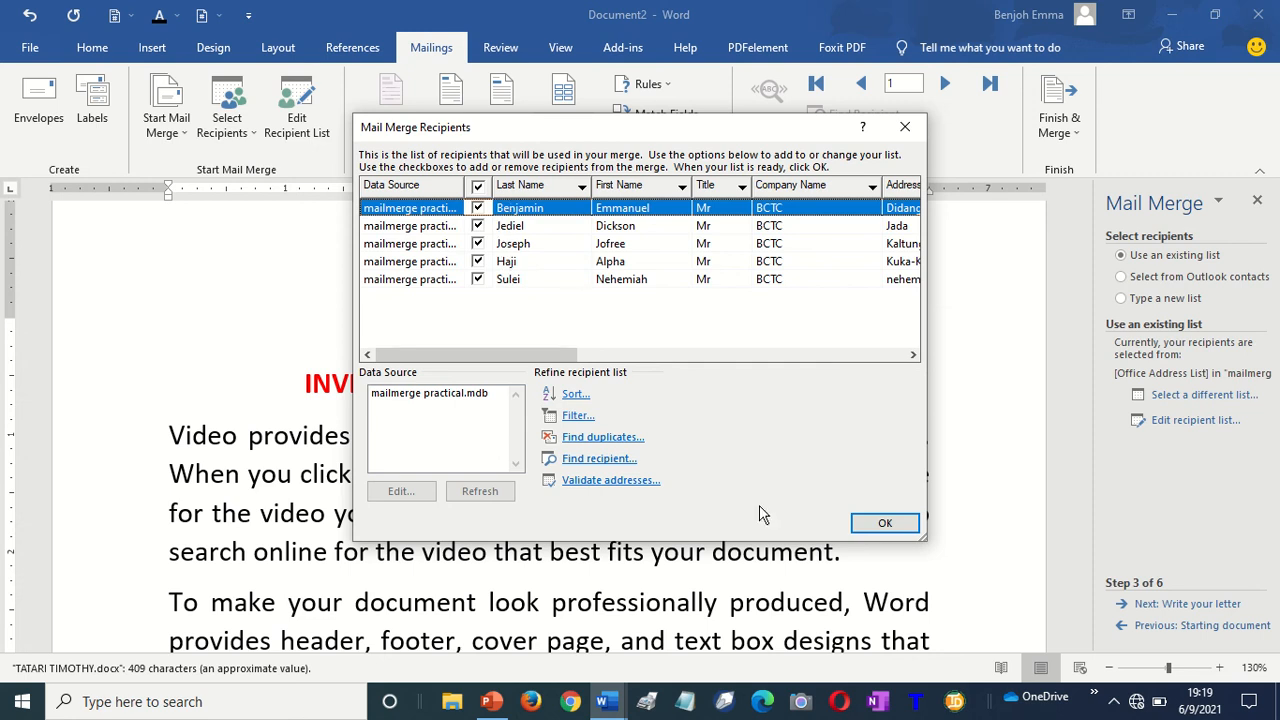
# Accept all five recipients and advance the wizard to Step 4, Write your letter
pyautogui.click(885, 524)
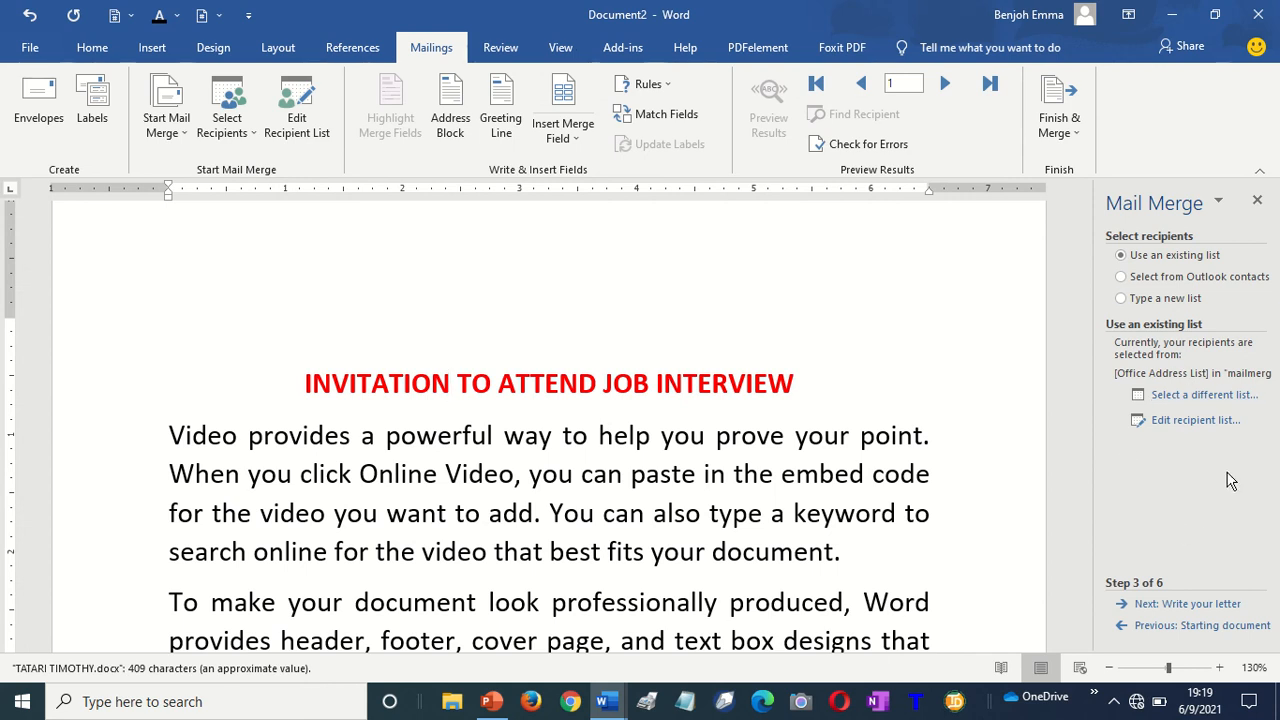
pyautogui.click(1160, 607)
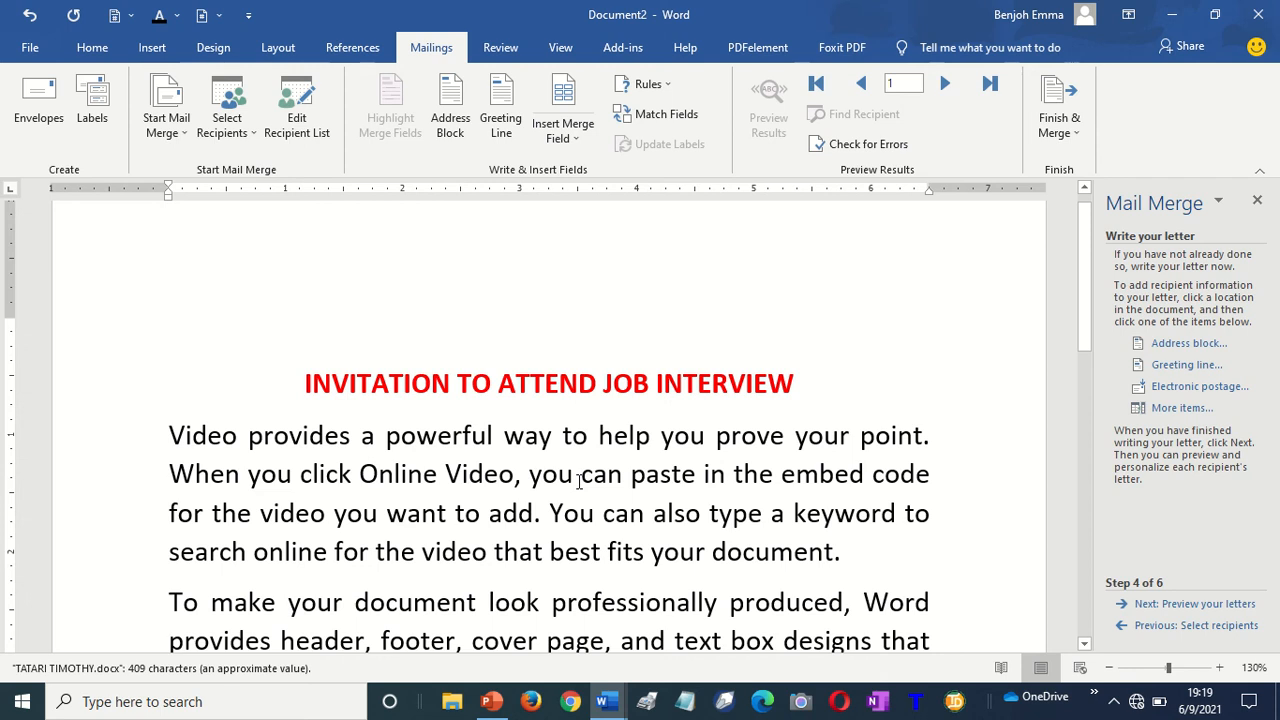
# Place the cursor on the empty line above the title and open the Address block settings
pyautogui.doubleClick(210, 319)
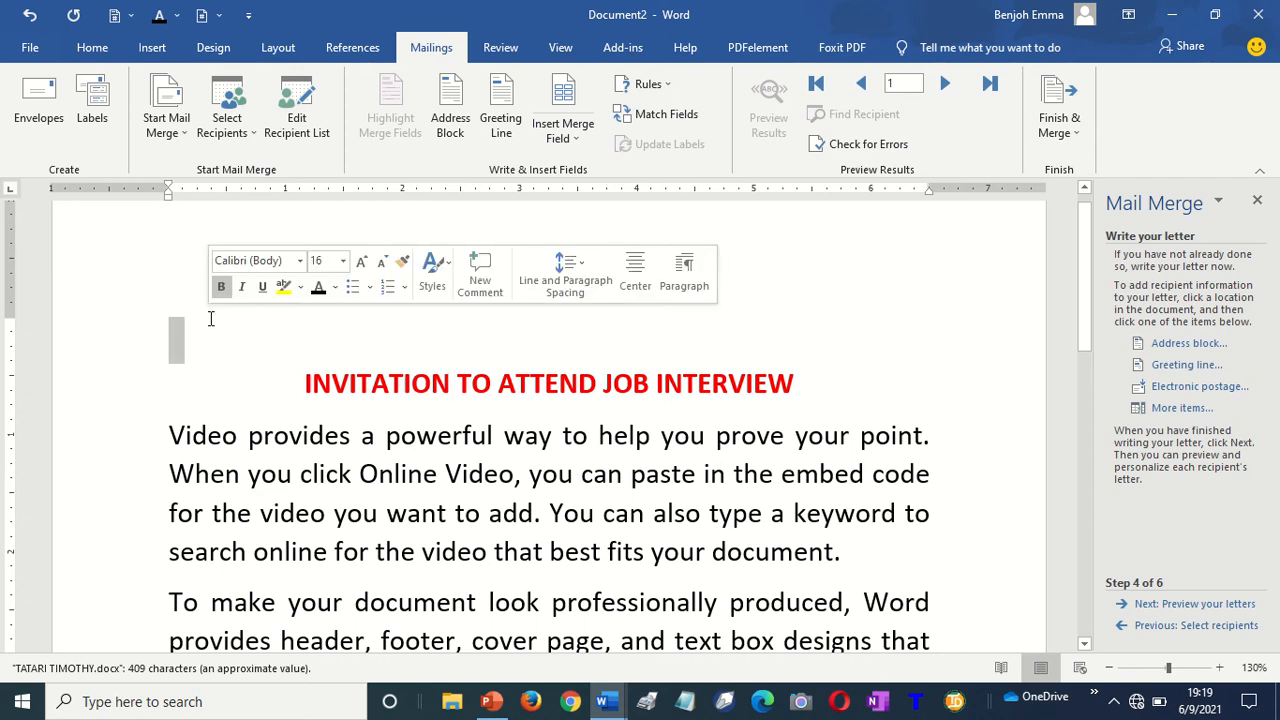
pyautogui.click(210, 319)
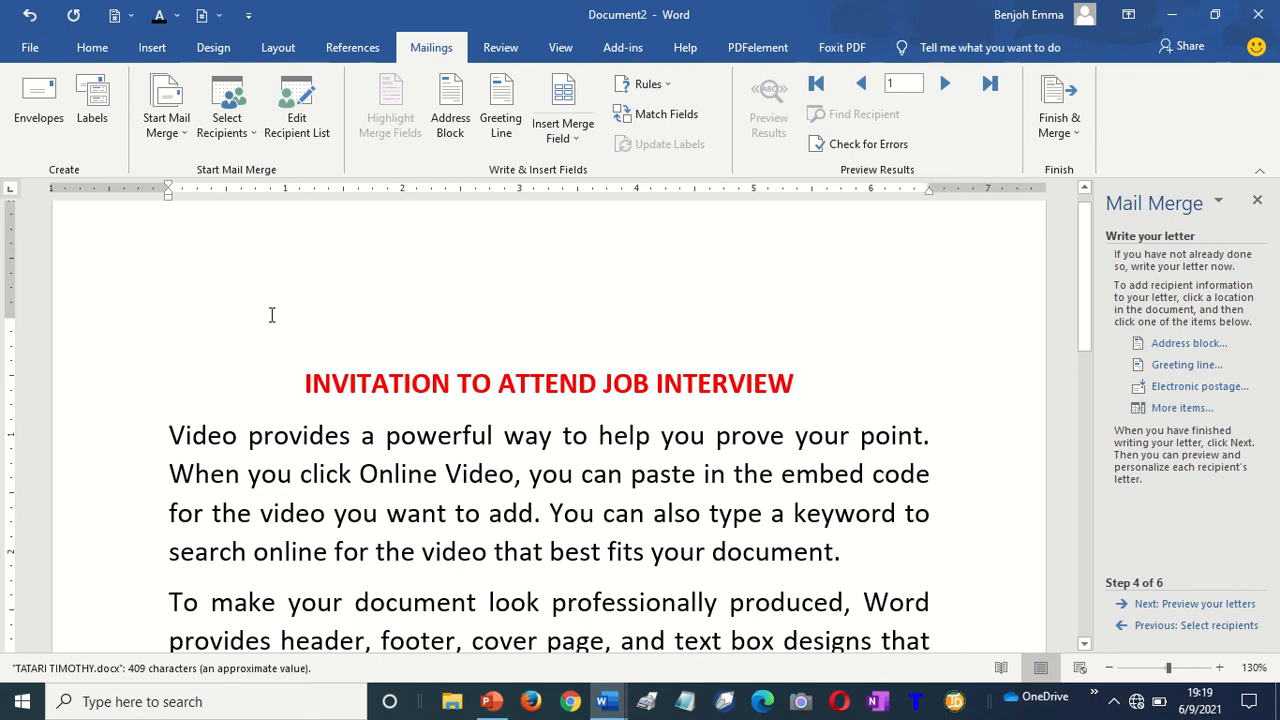
pyautogui.click(1183, 347)
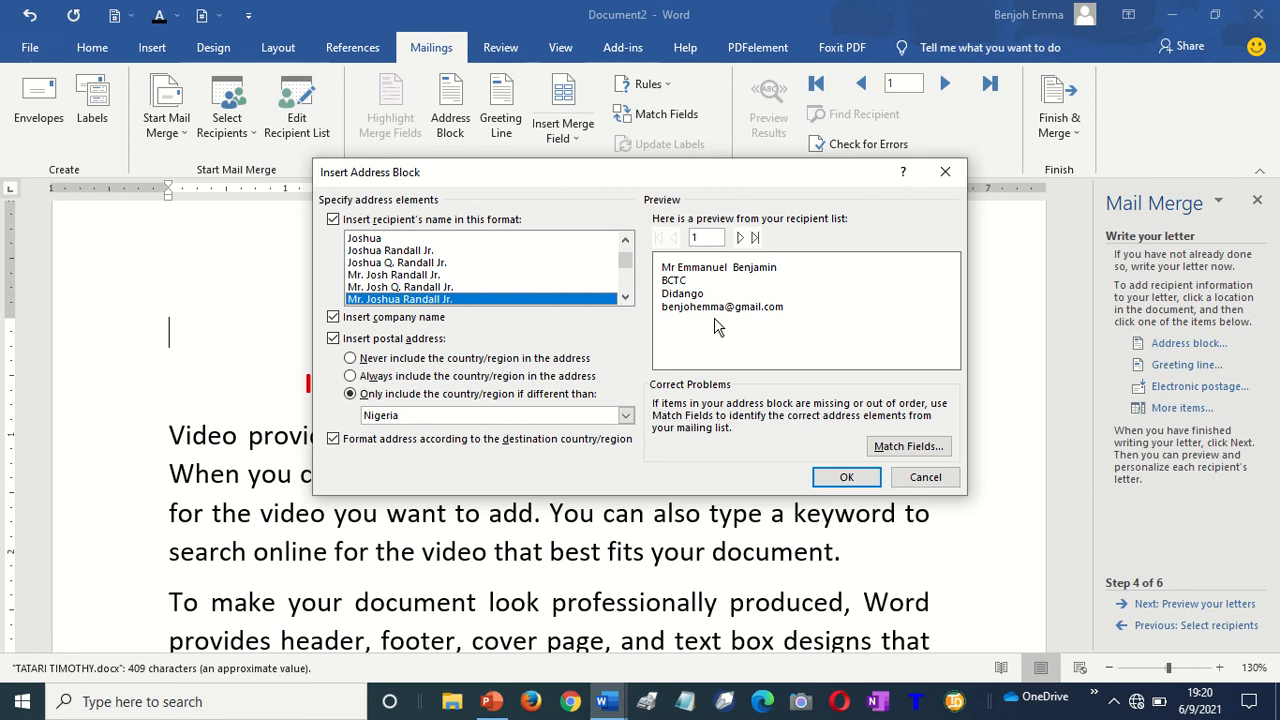
# Insert an «AddressBlock» without country/region, add a blank line below it, and open Greeting line settings
pyautogui.click(361, 362)
pyautogui.click(847, 478)
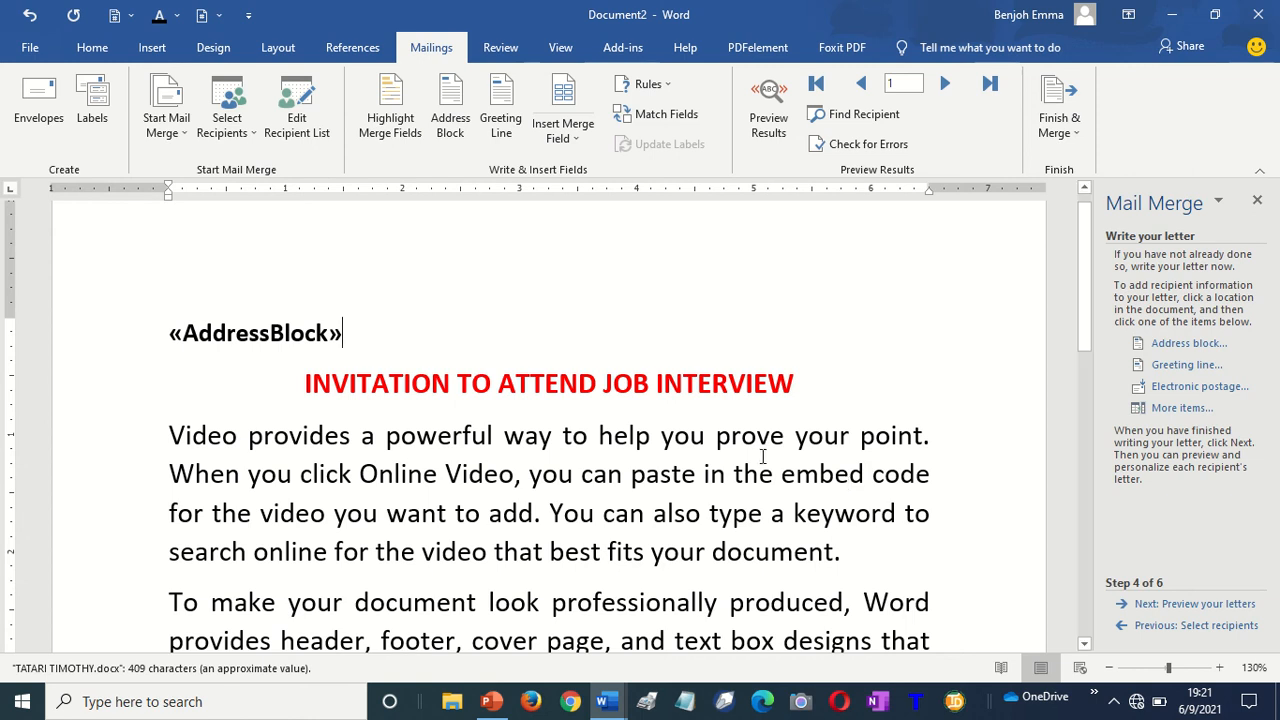
pyautogui.moveTo(168, 340); pyautogui.dragTo(356, 336)
pyautogui.click(380, 345)
pyautogui.press('Return')
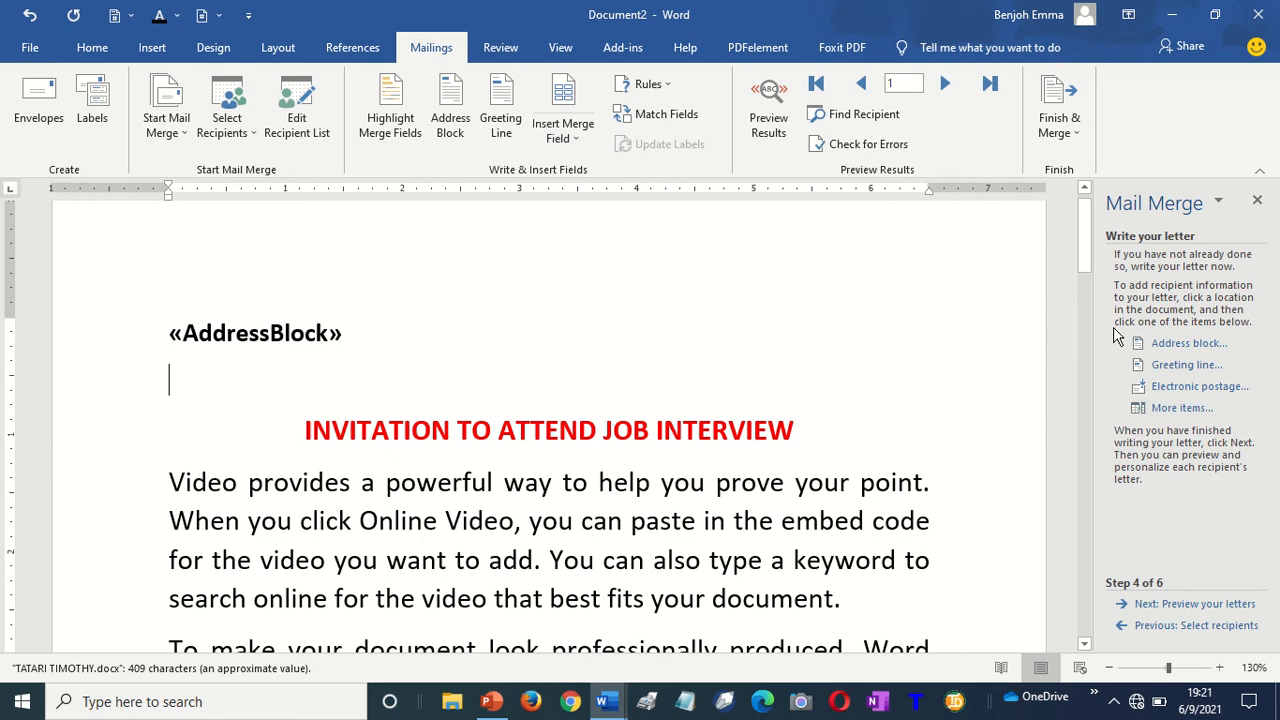
pyautogui.click(1185, 366)
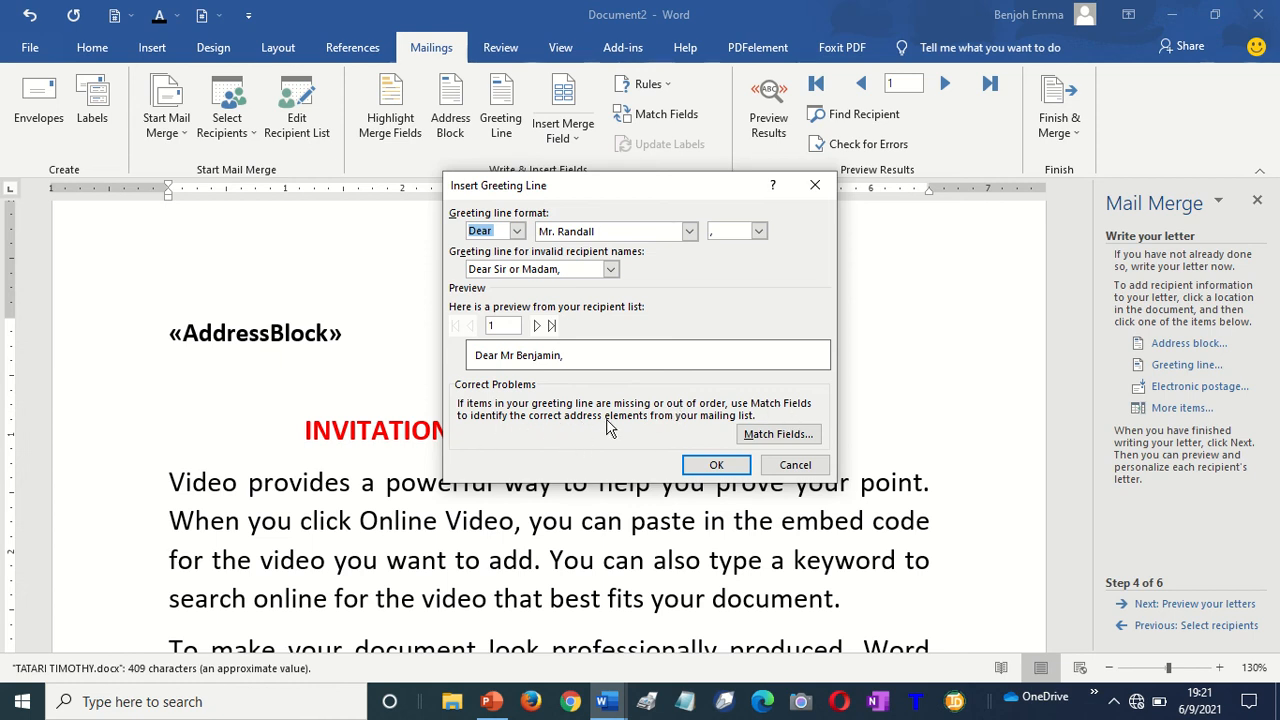
# Check the Match Fields mapping for the greeting, then insert «GreetingLine» beneath «AddressBlock»
pyautogui.click(780, 438)
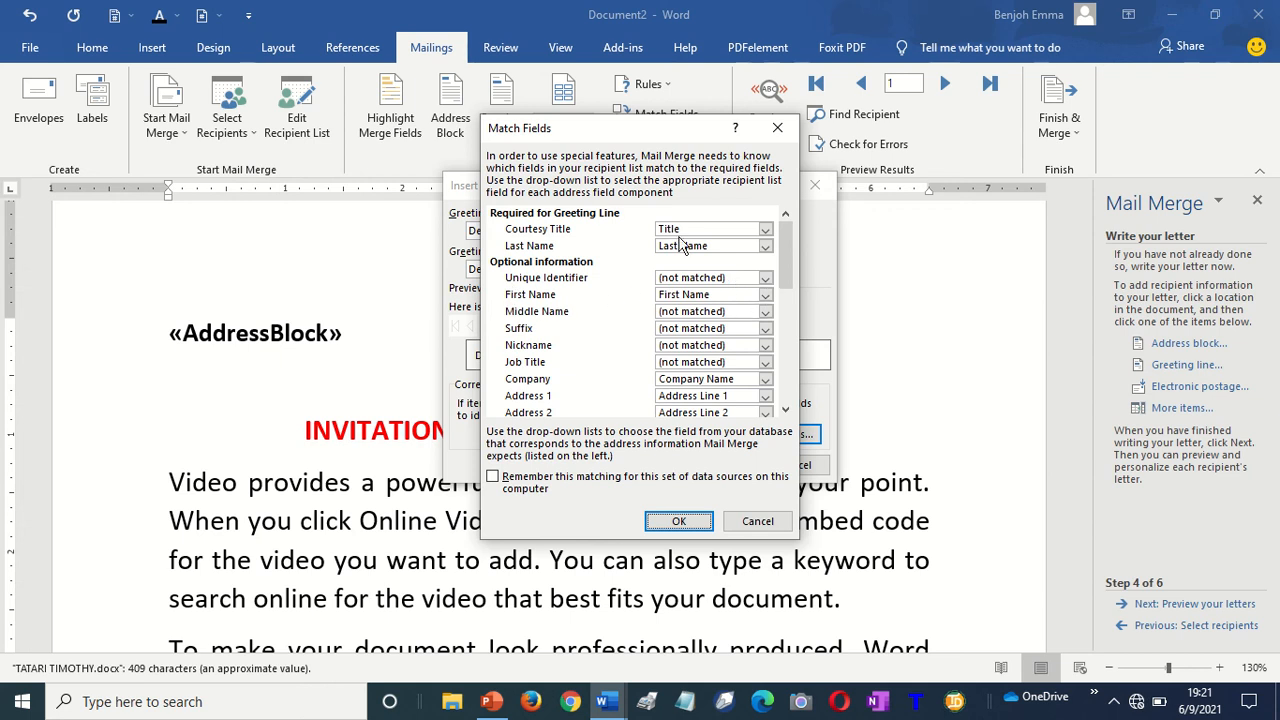
pyautogui.moveTo(781, 242)
pyautogui.mouseDown()
pyautogui.moveTo(788, 352)
pyautogui.moveTo(787, 240)
pyautogui.mouseUp()
pyautogui.click(681, 522)
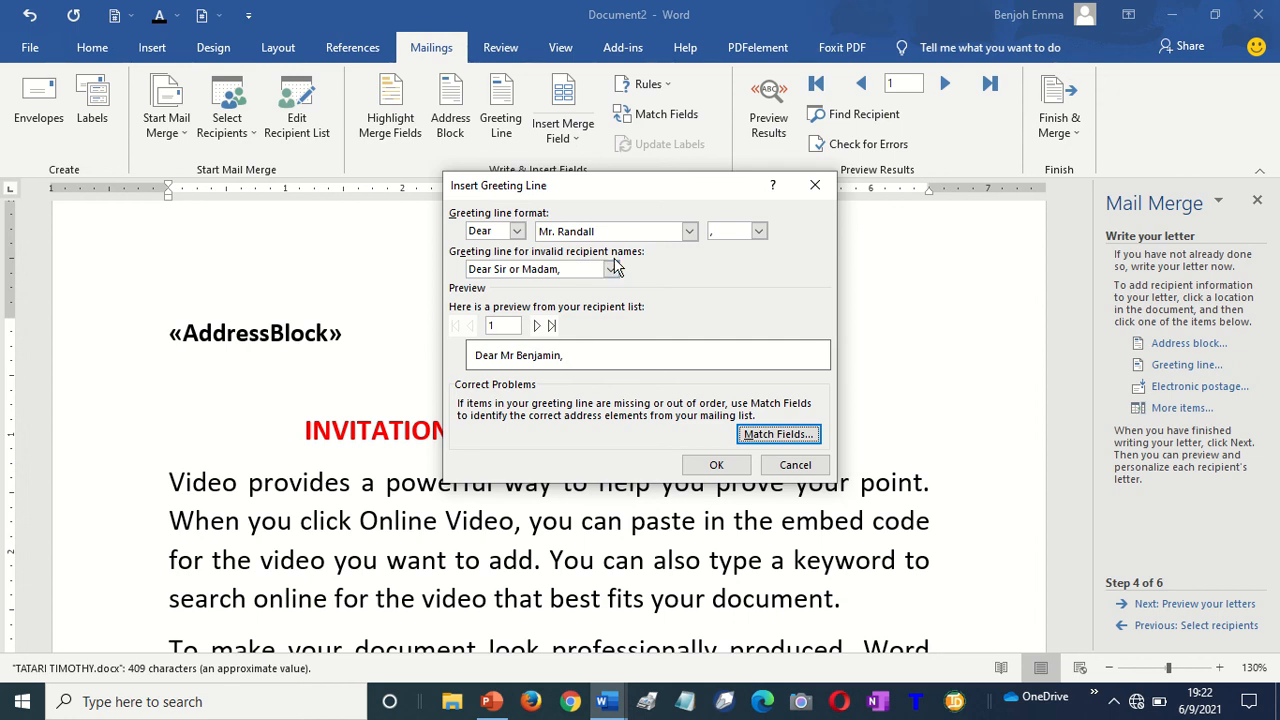
pyautogui.click(712, 468)
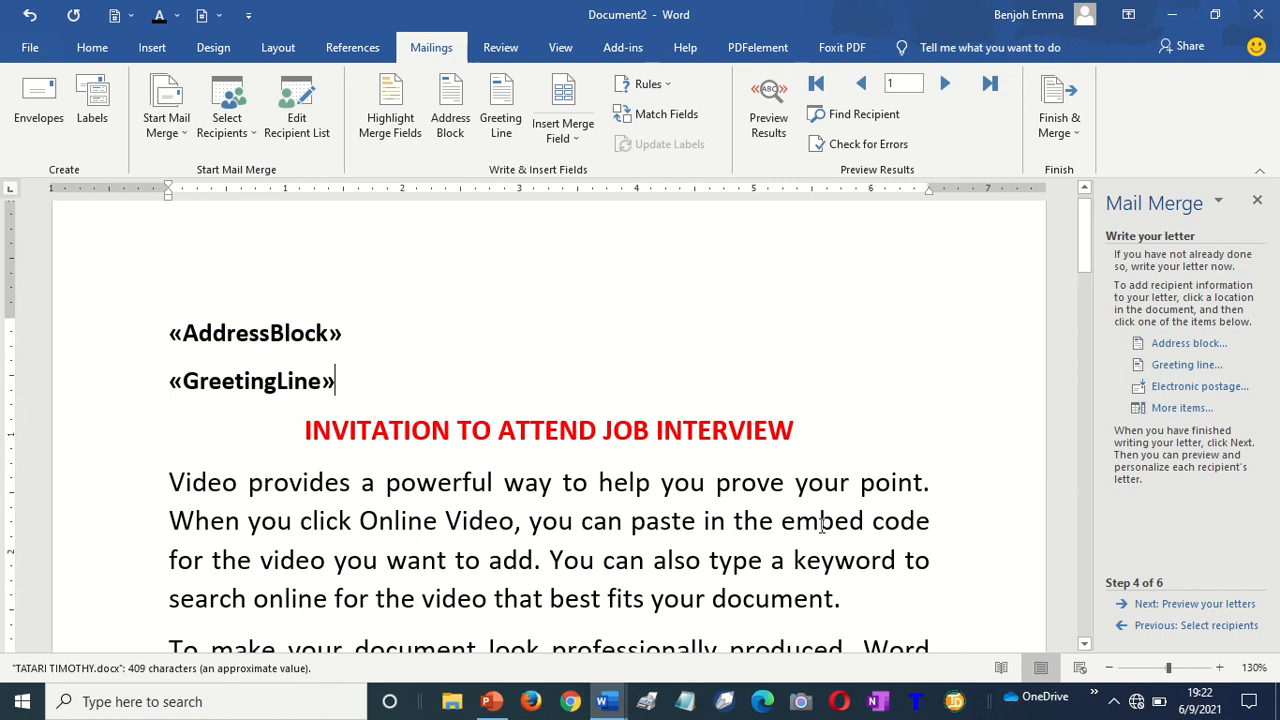
# Preview the merged letters, stepping from recipient 1 through recipient 5
pyautogui.click(1152, 605)
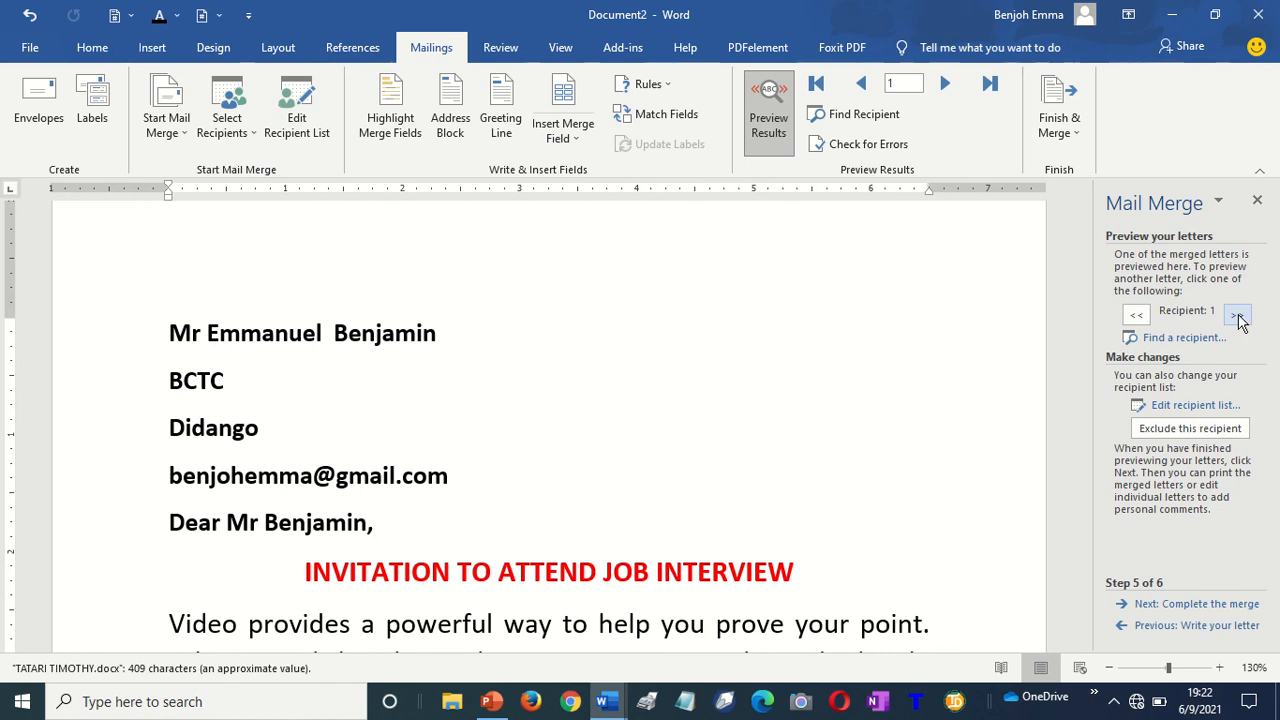
pyautogui.press('ctrl')
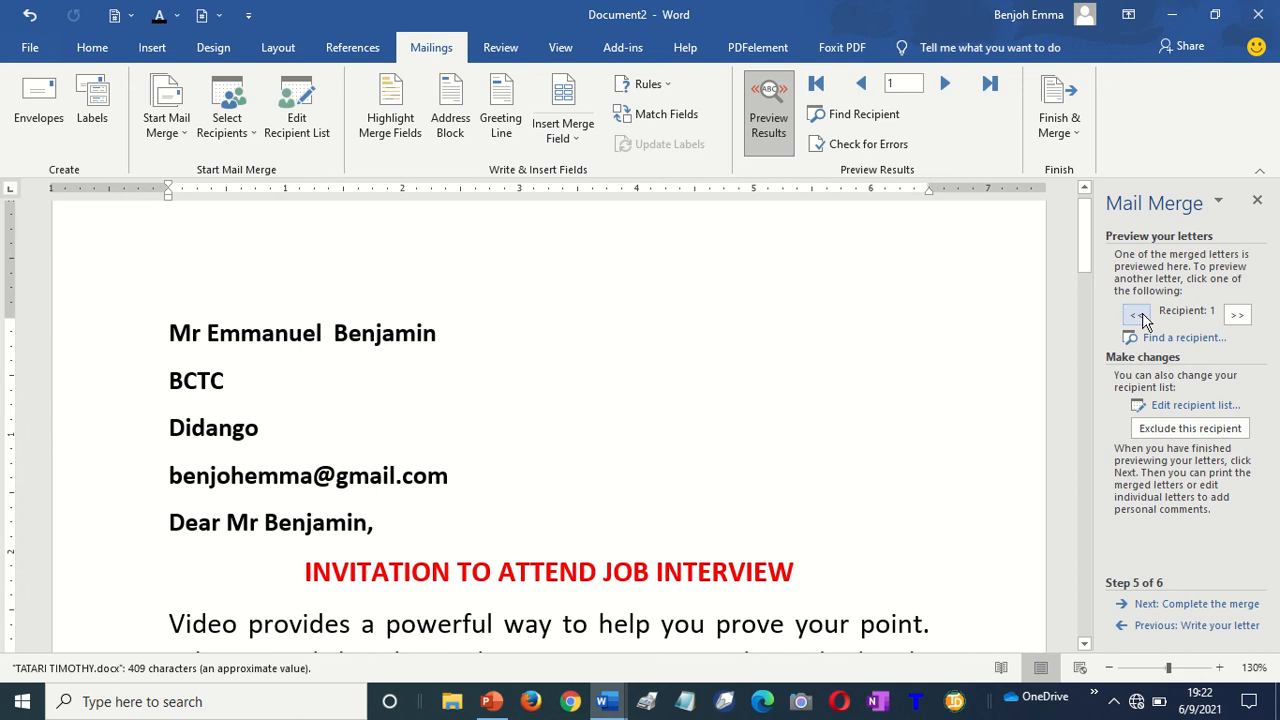
pyautogui.click(1238, 315)
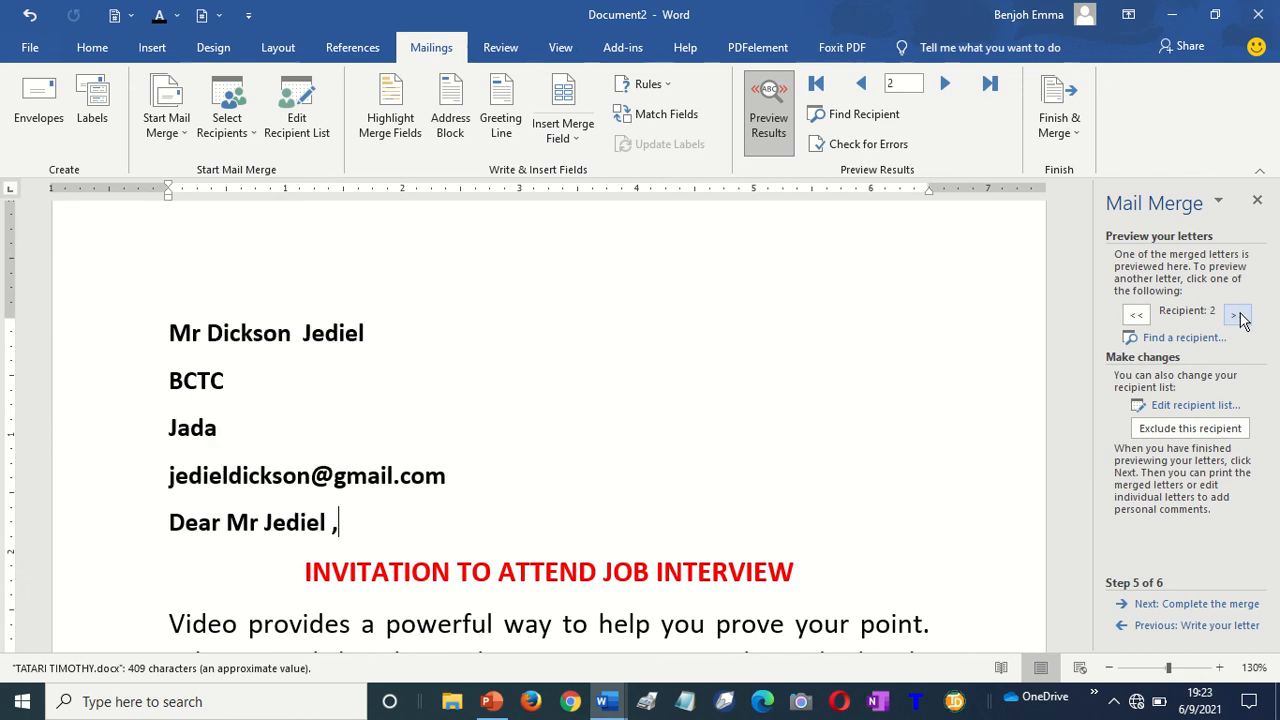
pyautogui.click(1238, 315)
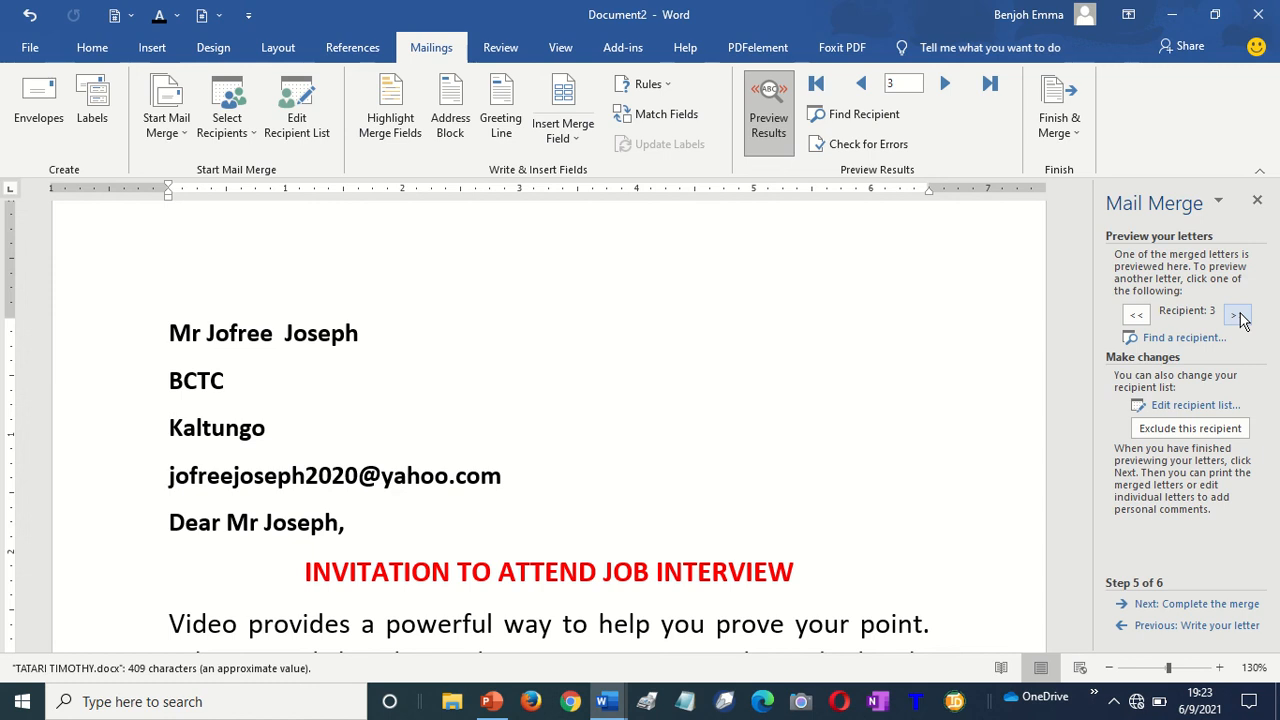
pyautogui.click(1238, 315)
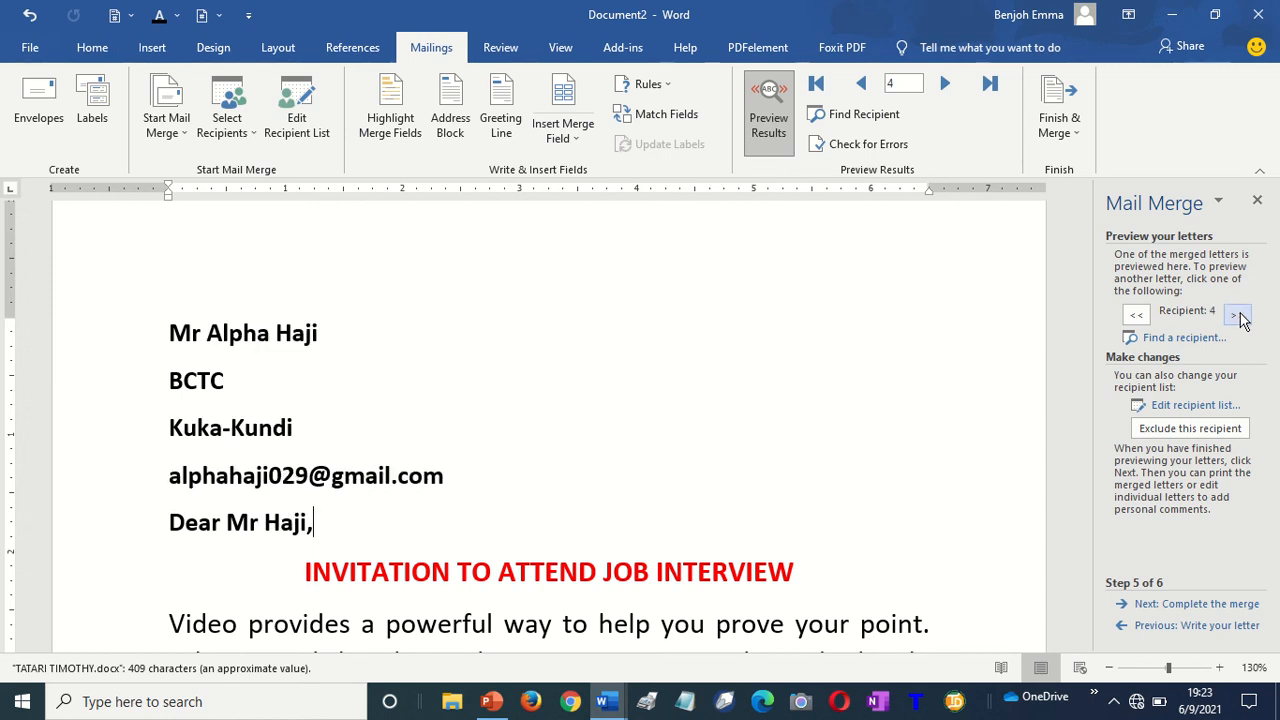
pyautogui.click(1238, 315)
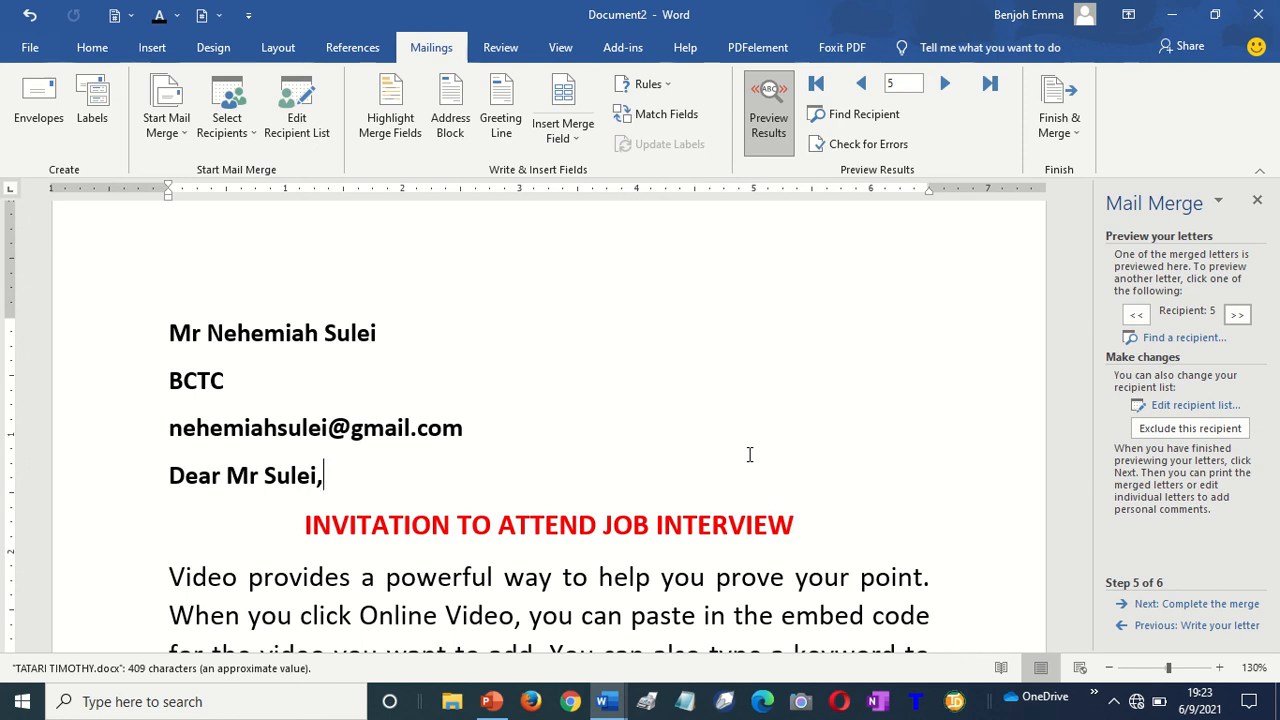
# Step the mail merge wizard back to Step 1, selecting the document type
pyautogui.click(1183, 626)
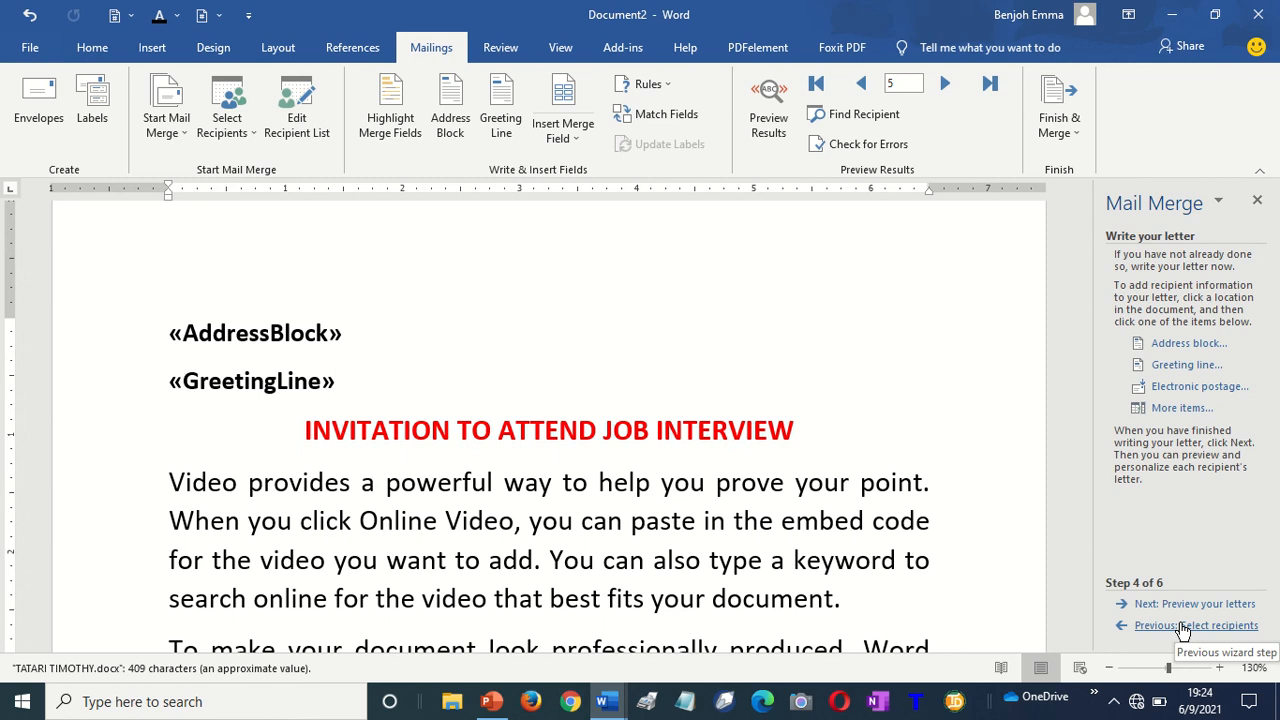
pyautogui.click(1183, 626)
pyautogui.click(1183, 626)
pyautogui.click(1183, 626)
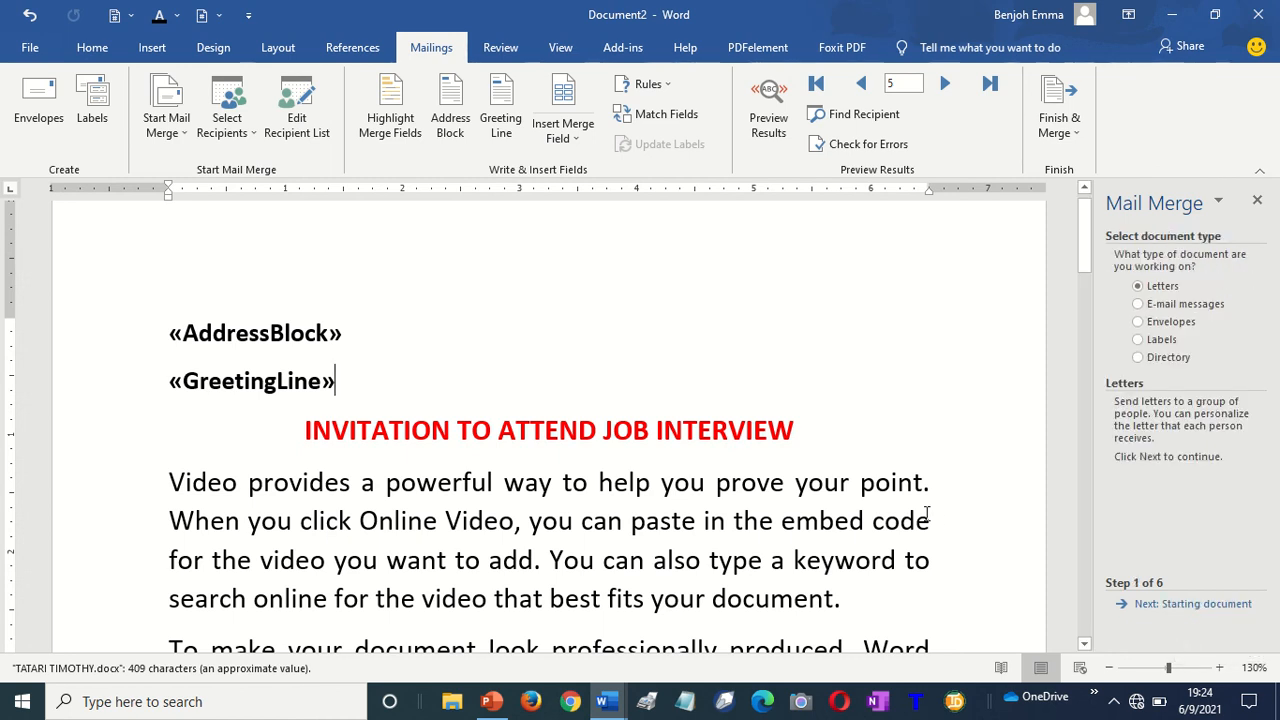
# Delete «AddressBlock» and «GreetingLine», leaving a blank left-aligned line above the title
pyautogui.hotkey('ctrl', 'shift', 'Home')
pyautogui.press('Delete')
pyautogui.press('Delete')
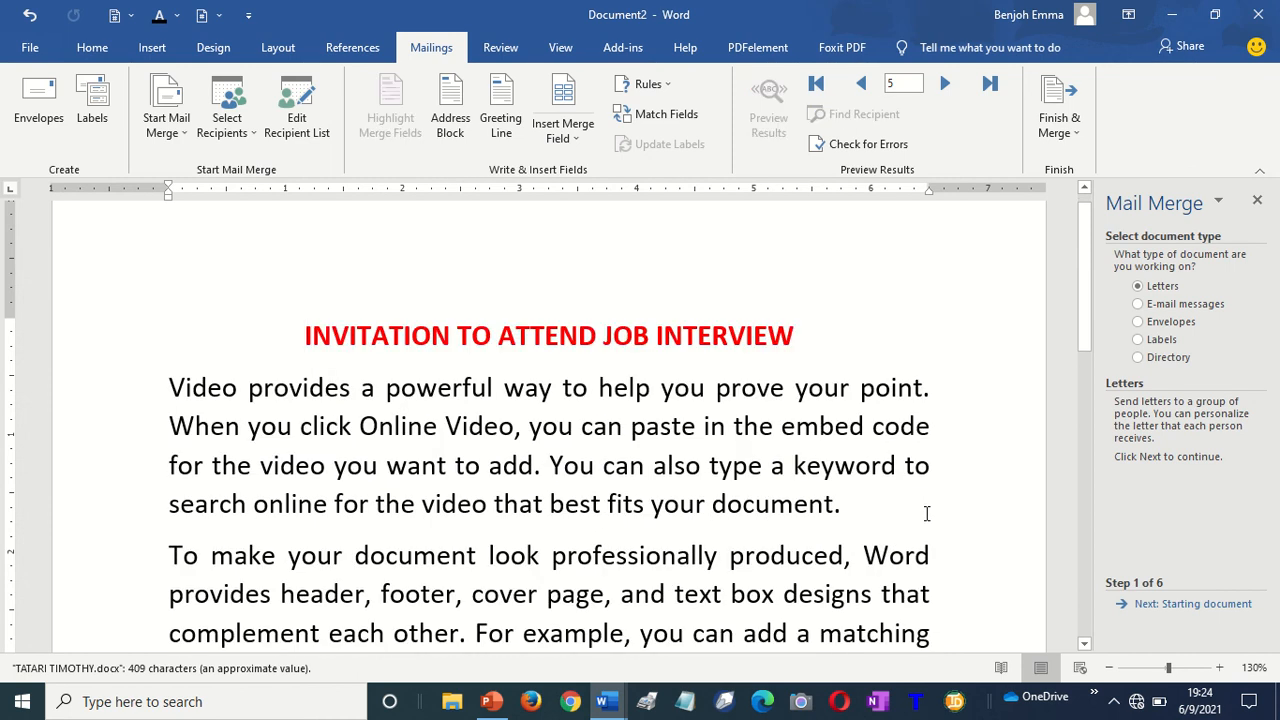
pyautogui.press('Return')
pyautogui.press('Up')
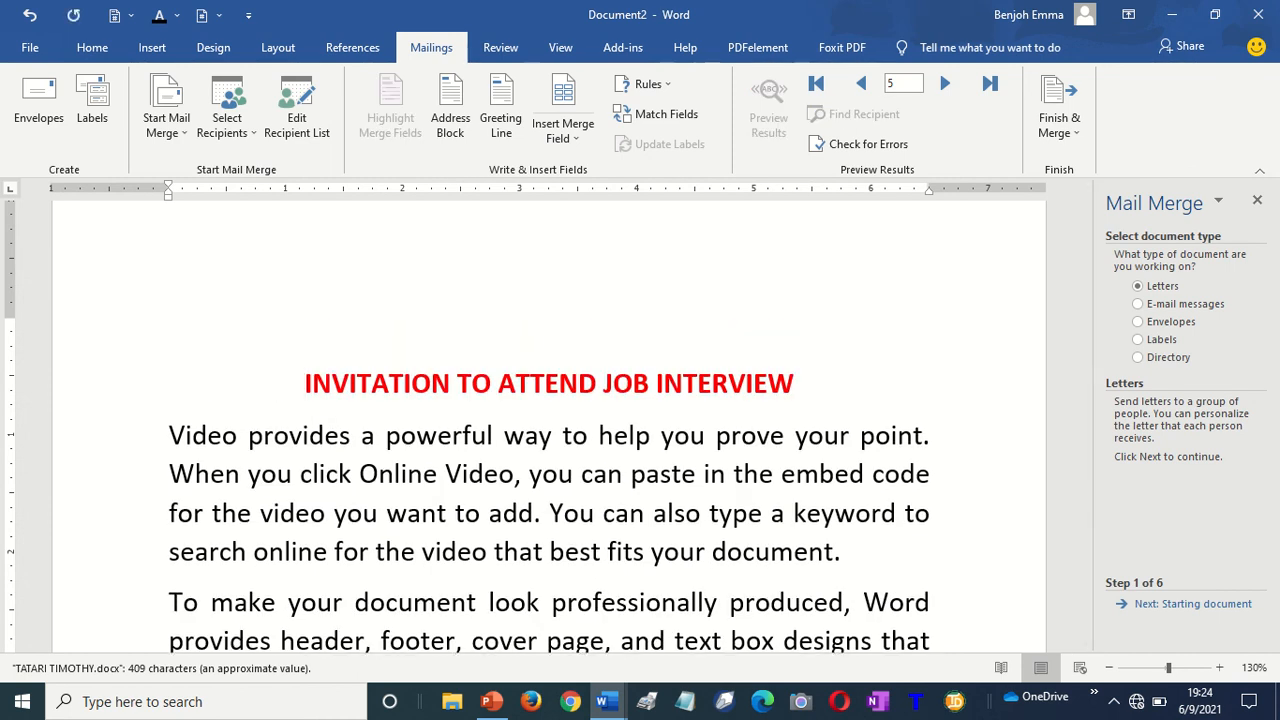
pyautogui.hotkey('ctrl', 'l')
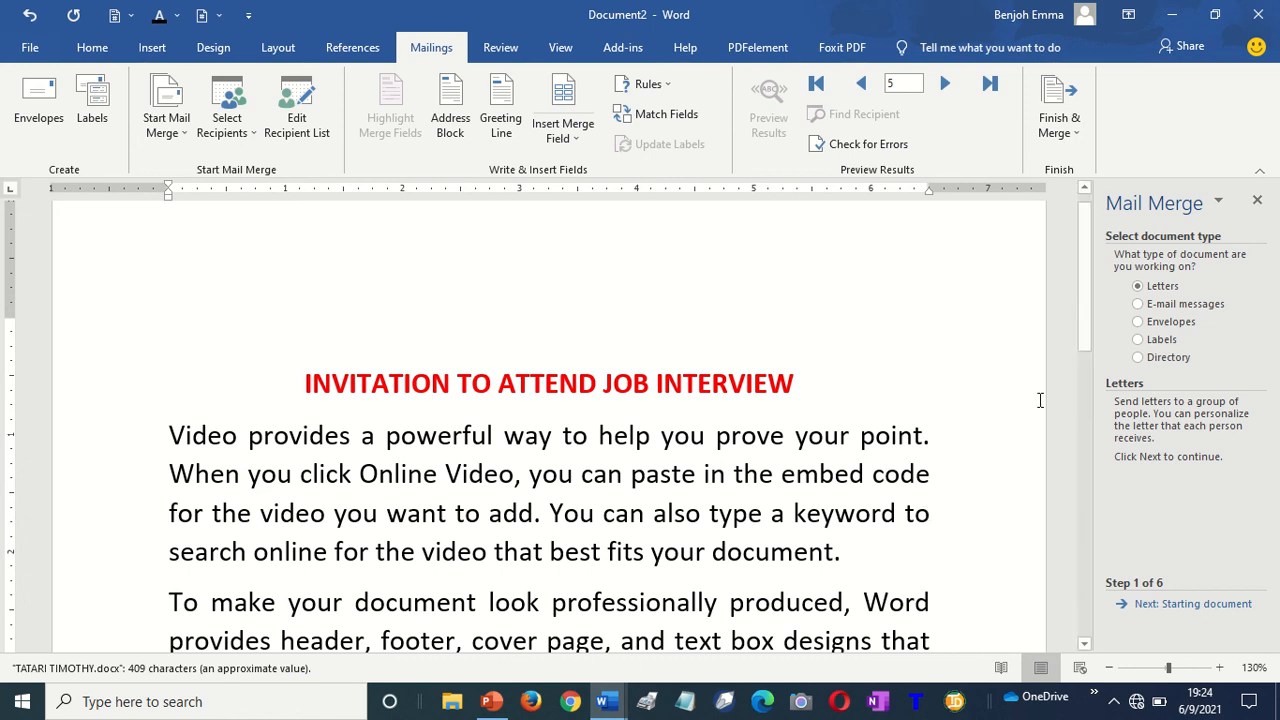
# Set the document type to E-mail messages, keep the current document, and advance to recipient selection
pyautogui.click(1160, 605)
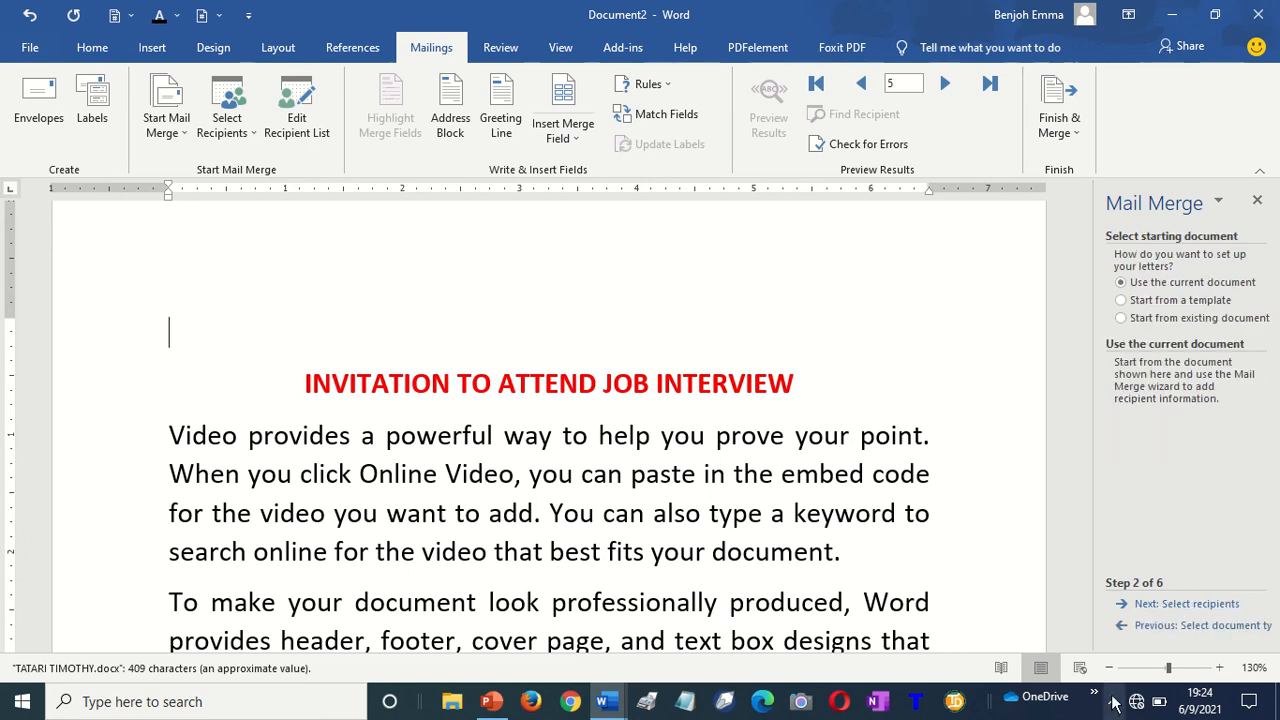
pyautogui.click(1157, 625)
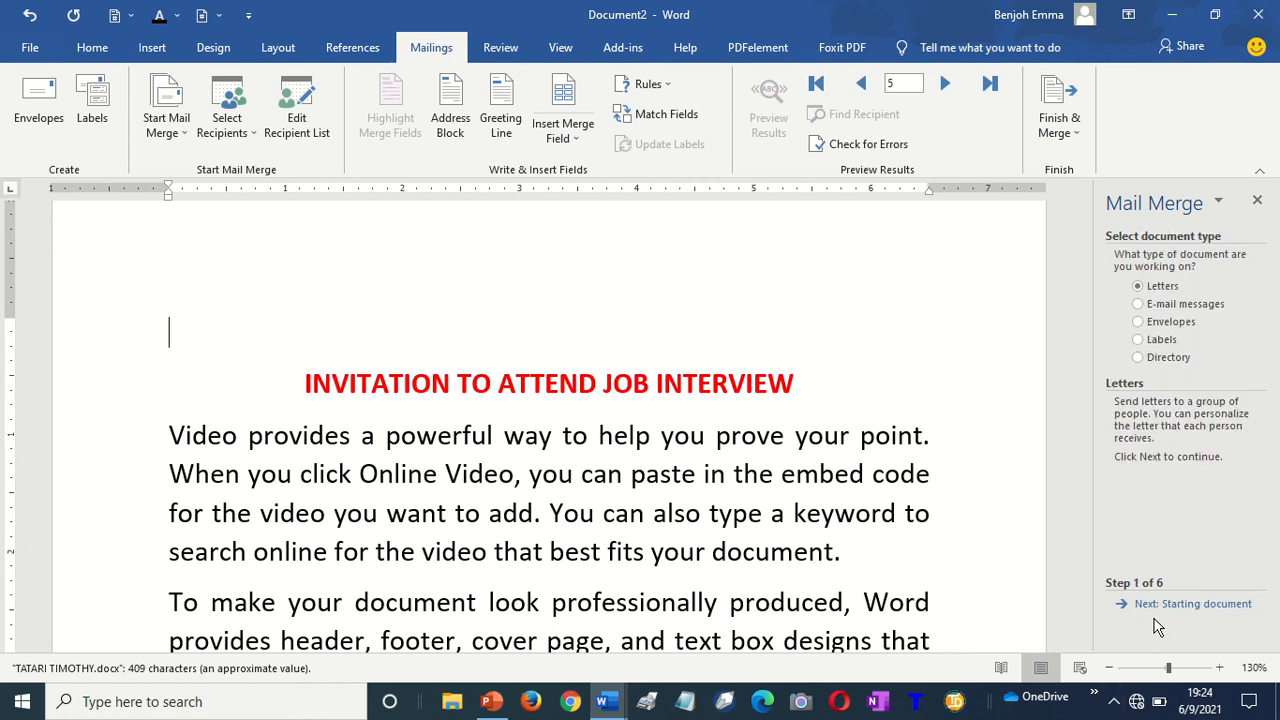
pyautogui.click(1147, 311)
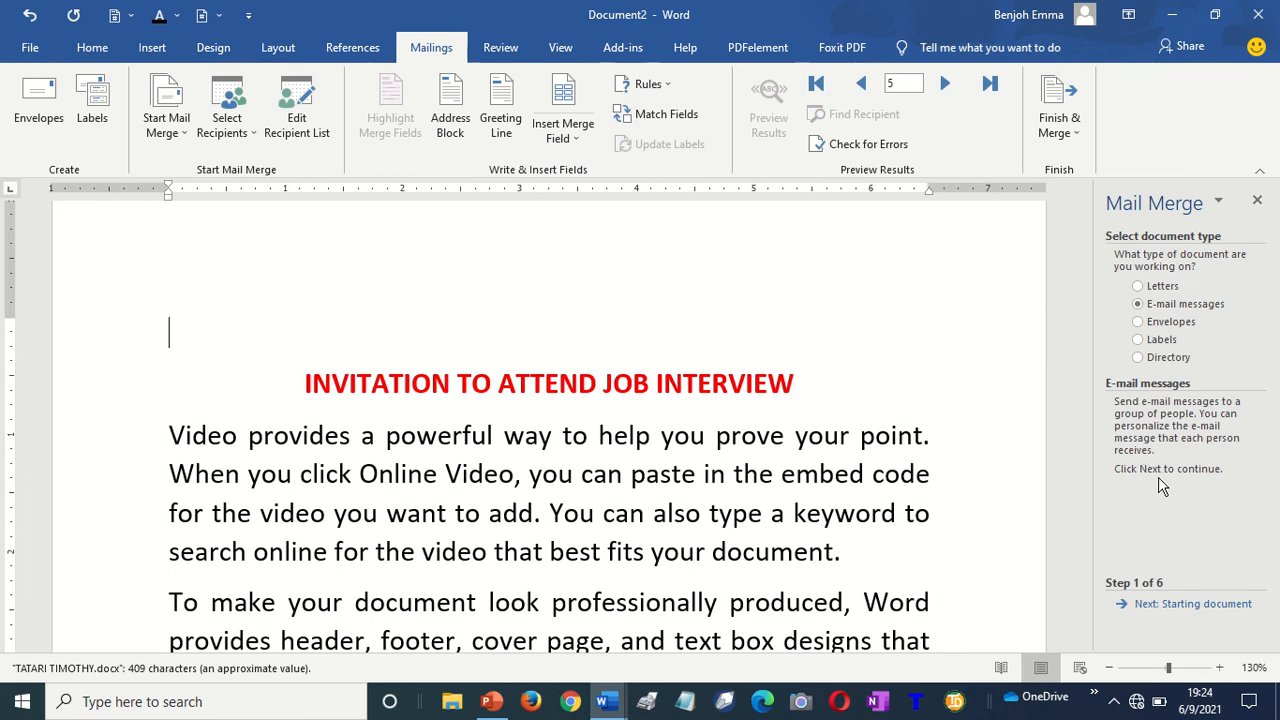
pyautogui.click(1177, 606)
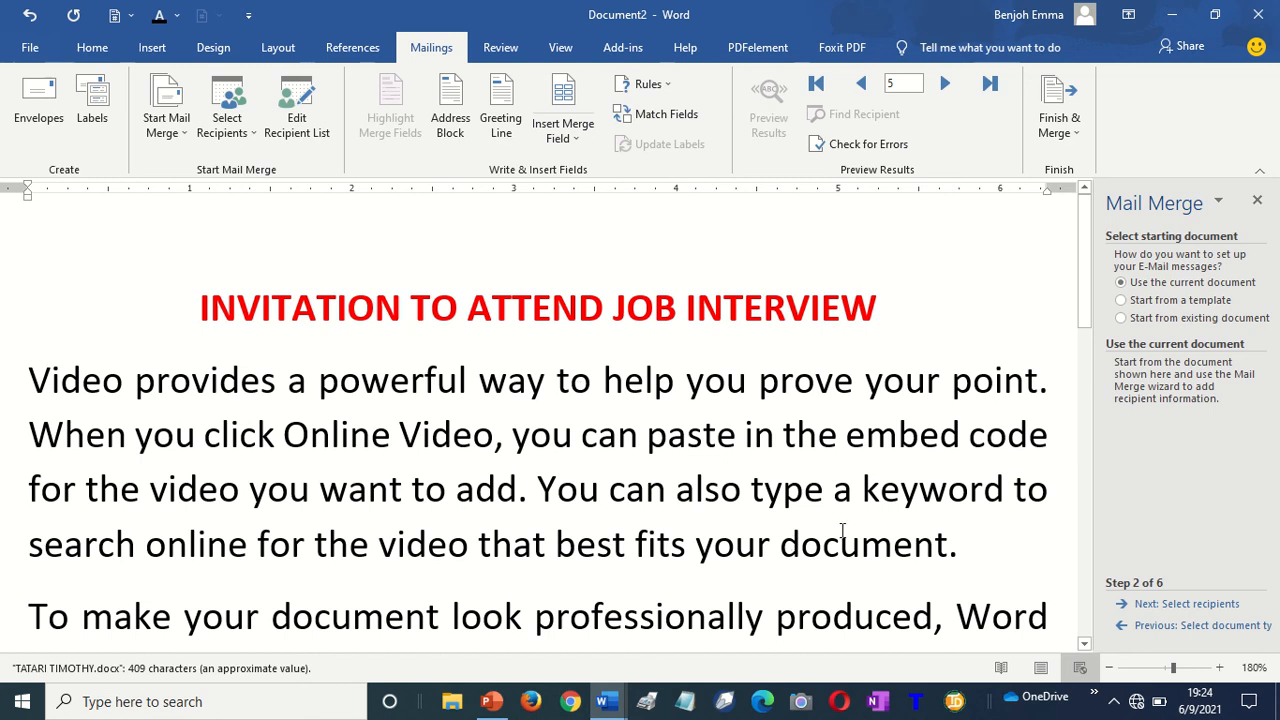
pyautogui.click(1205, 604)
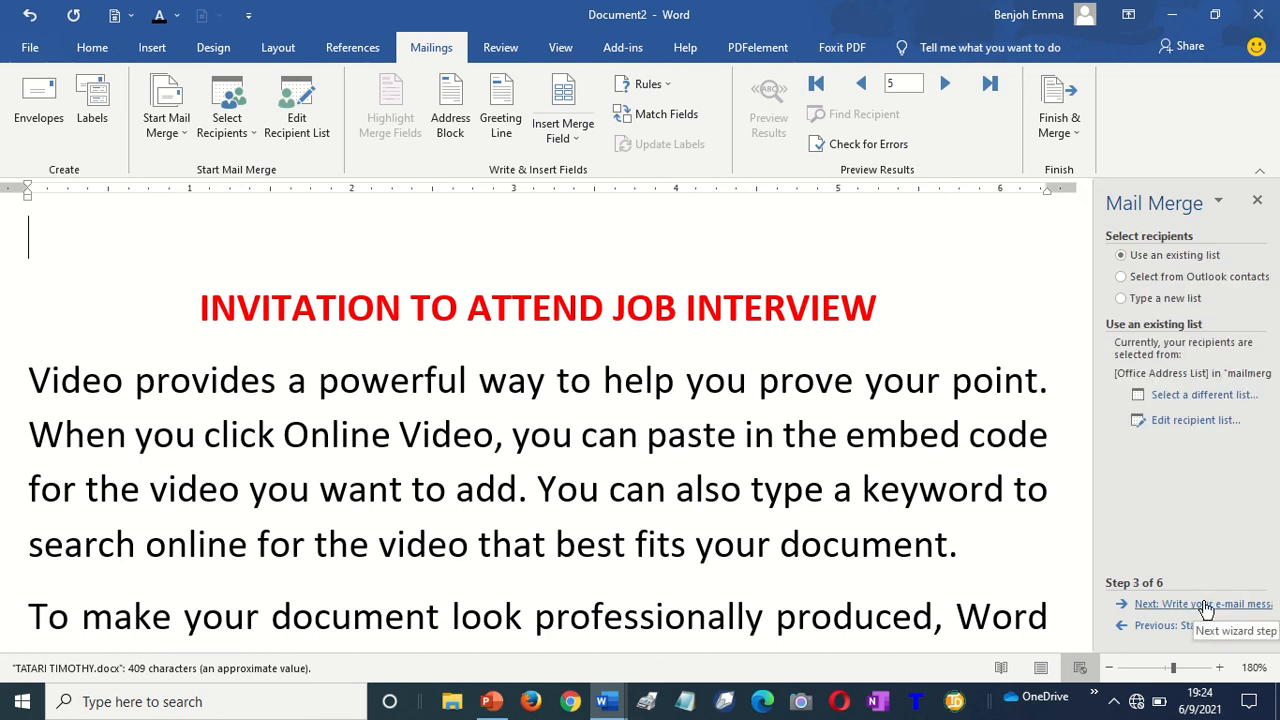
# Choose Type a new list and create a new address list
pyautogui.click(1142, 299)
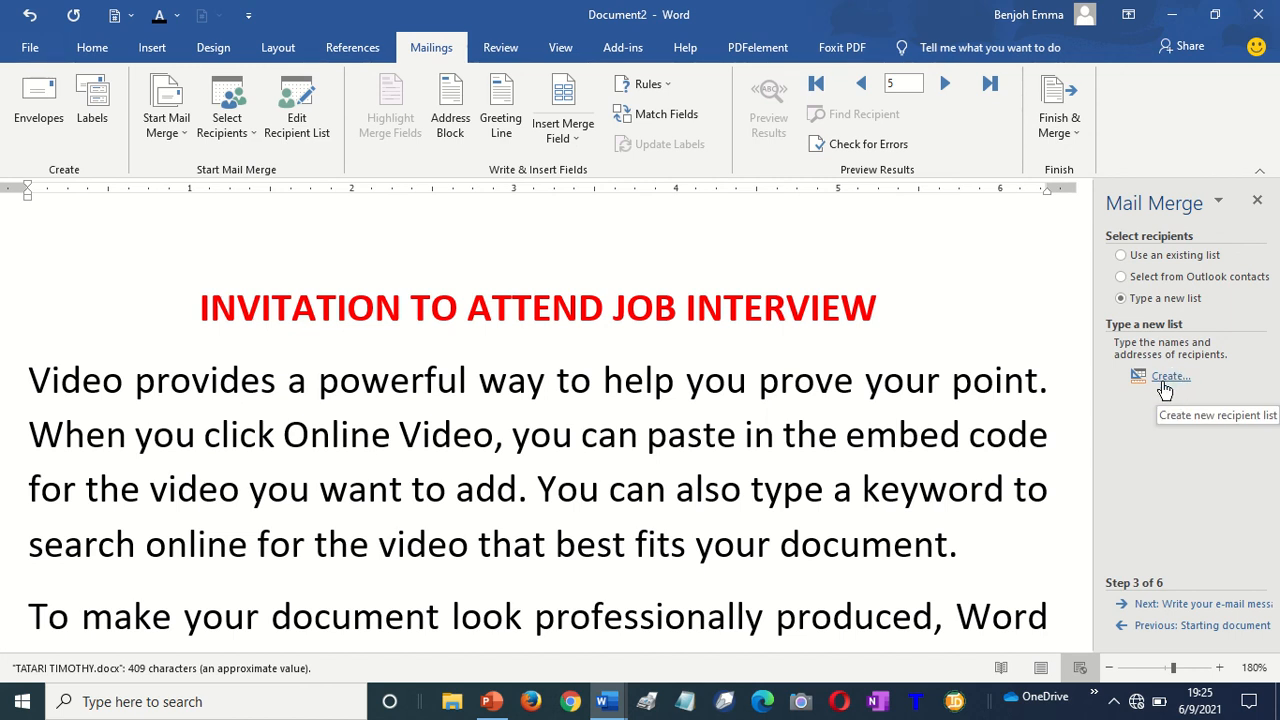
pyautogui.click(1167, 384)
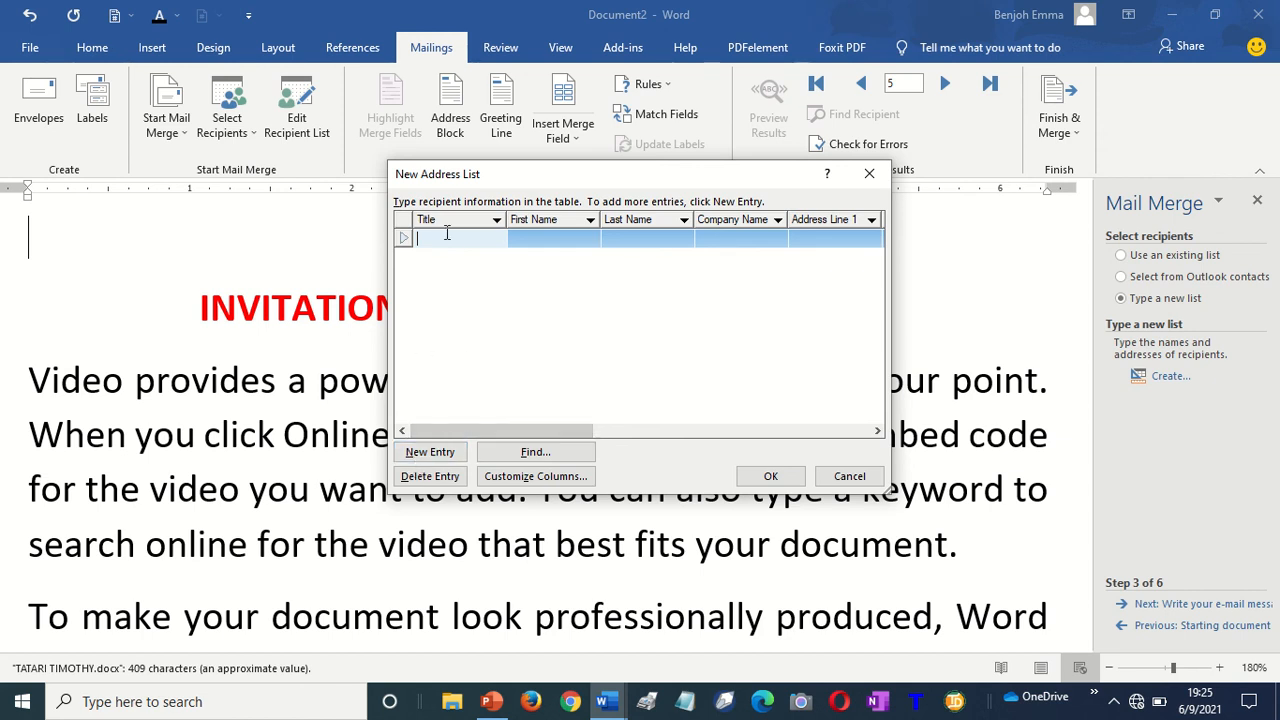
# Enter the first recipient's title Mr, first and last name, and company NYSC
pyautogui.write('Mr')
pyautogui.press('Tab')
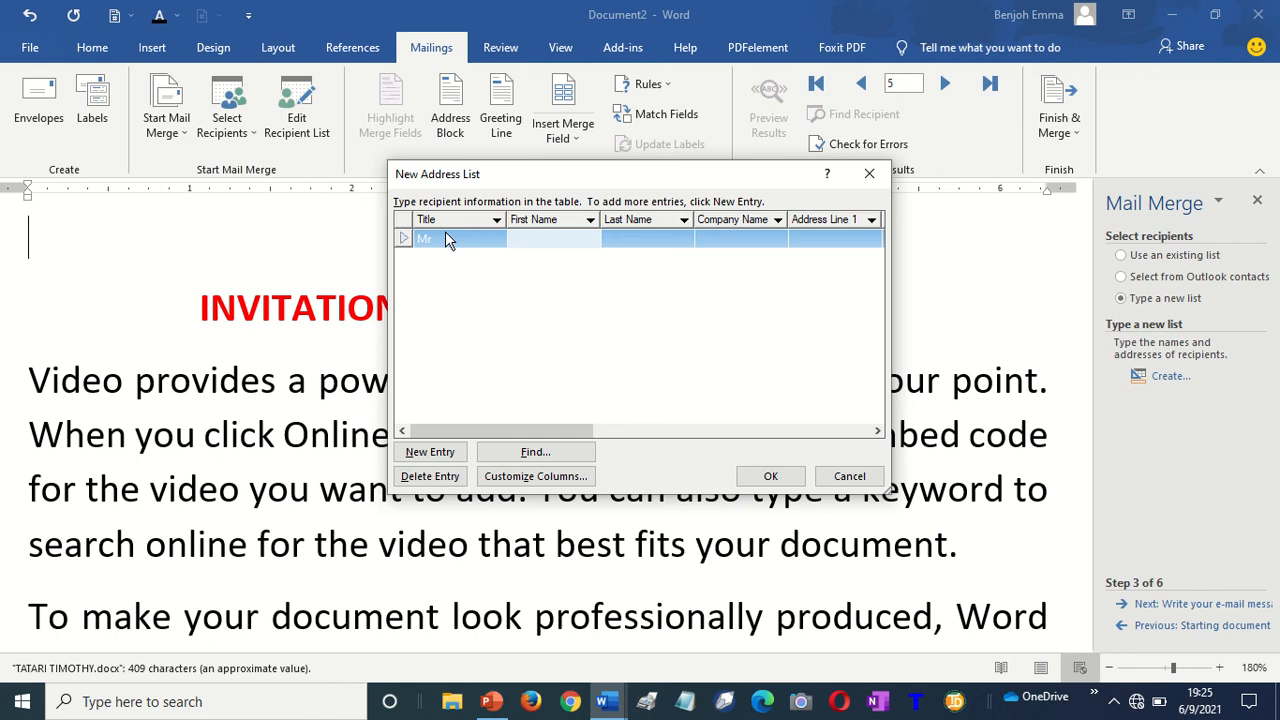
pyautogui.press('Tab')
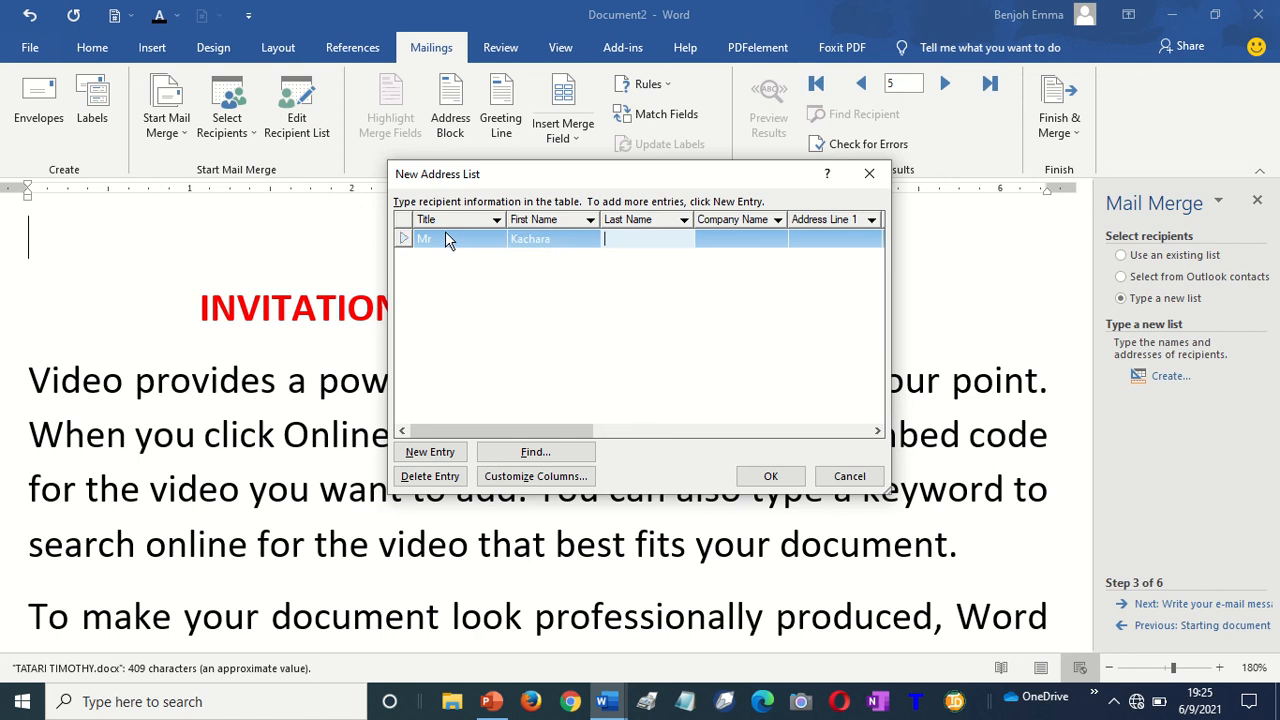
pyautogui.press('Tab')
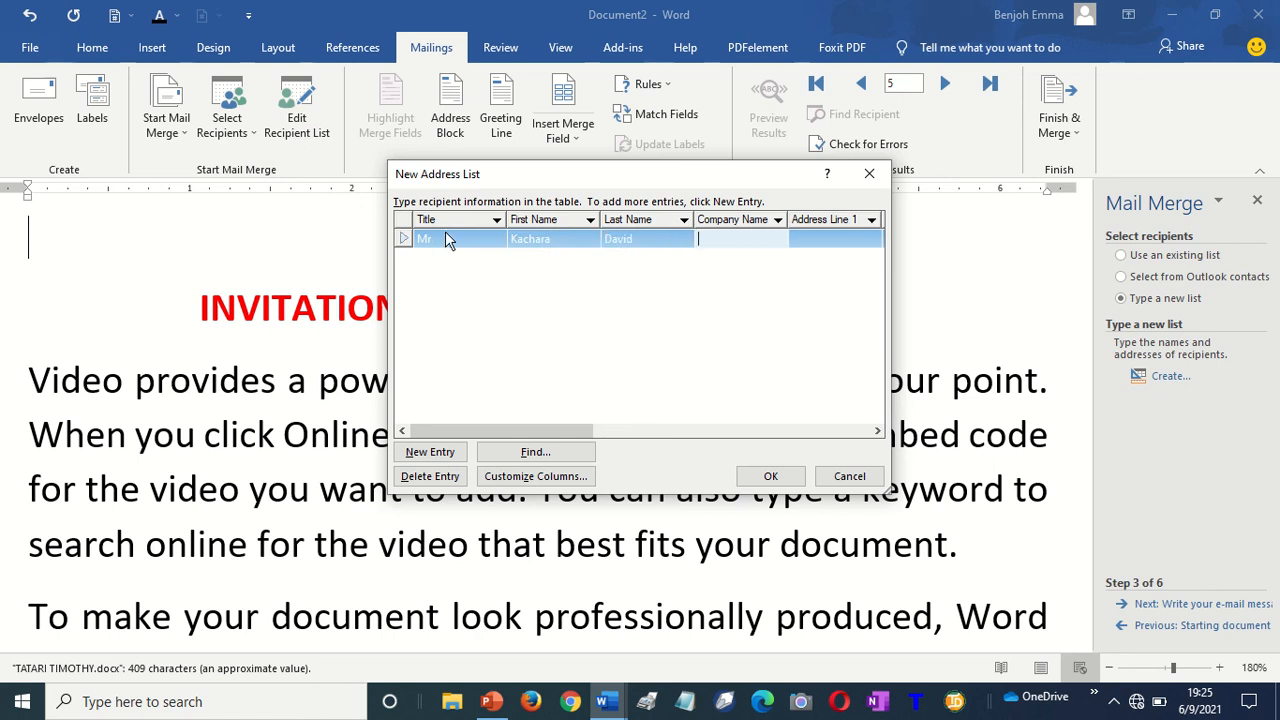
pyautogui.write('NYSC')
pyautogui.press('Tab')
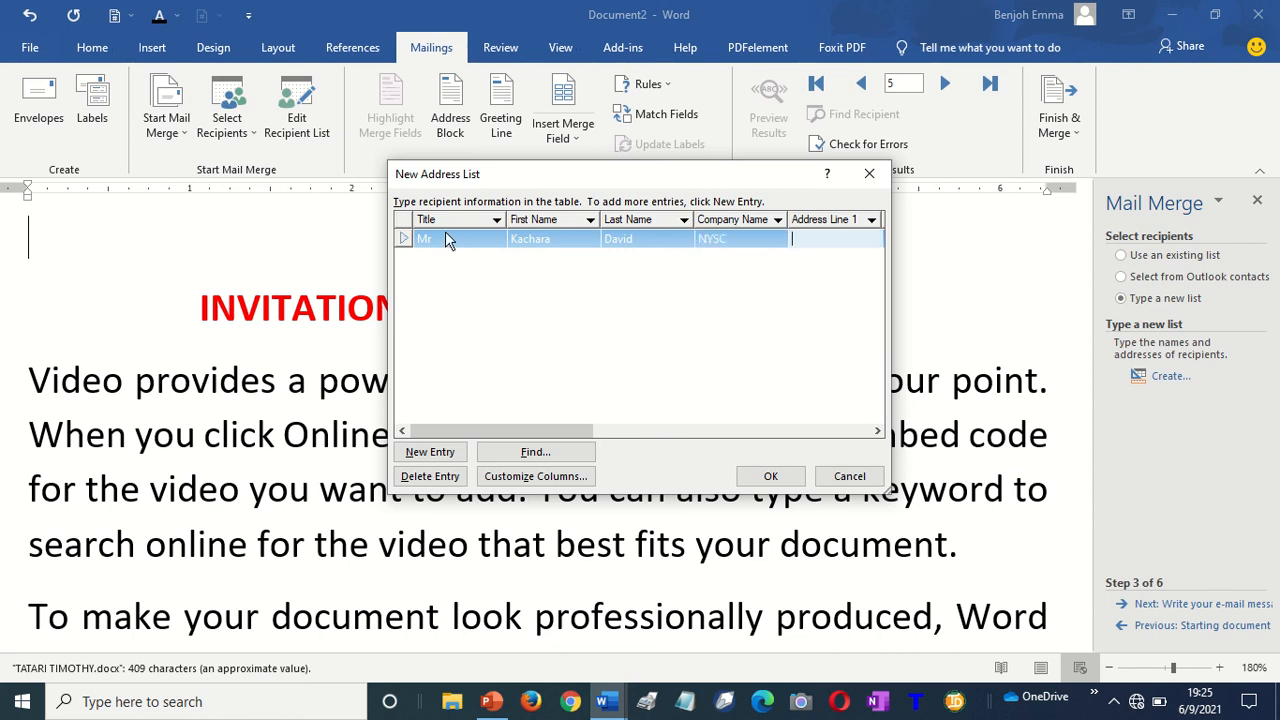
# Fill in the first recipient's address lines, city, state, ZIP code and country Nigeria
pyautogui.write('Kaltungo, Gom')
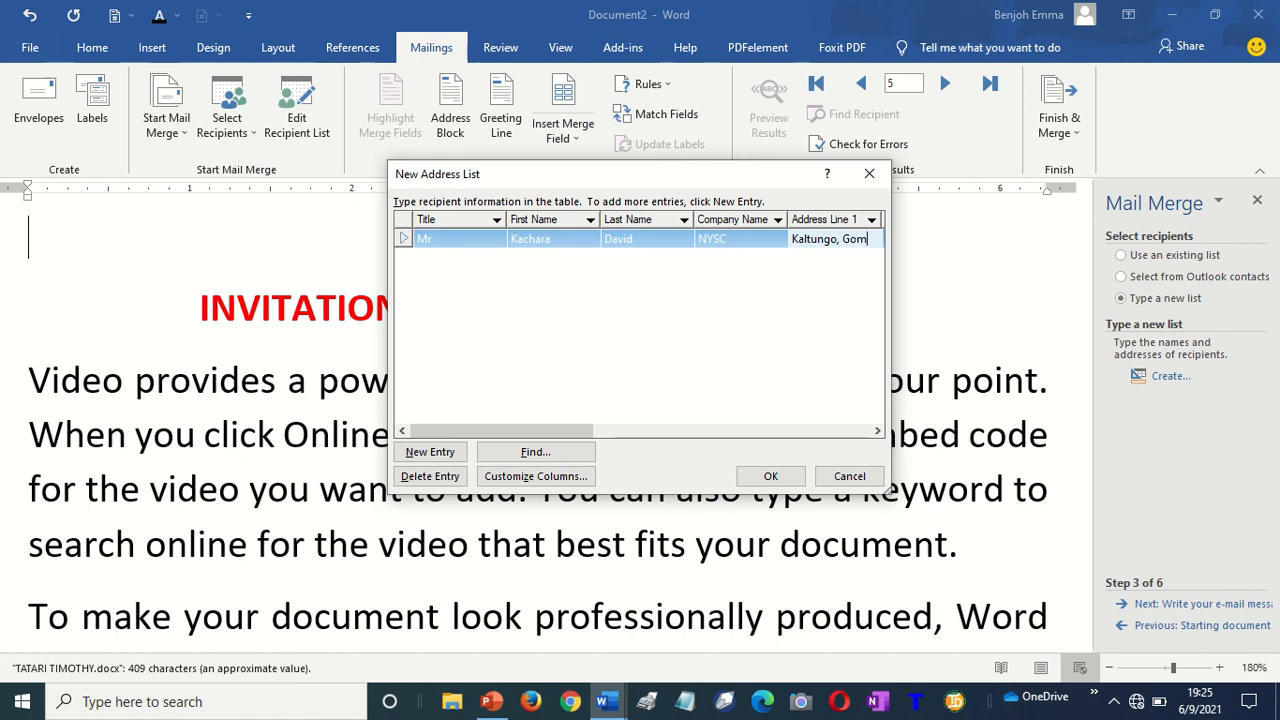
pyautogui.write('be State')
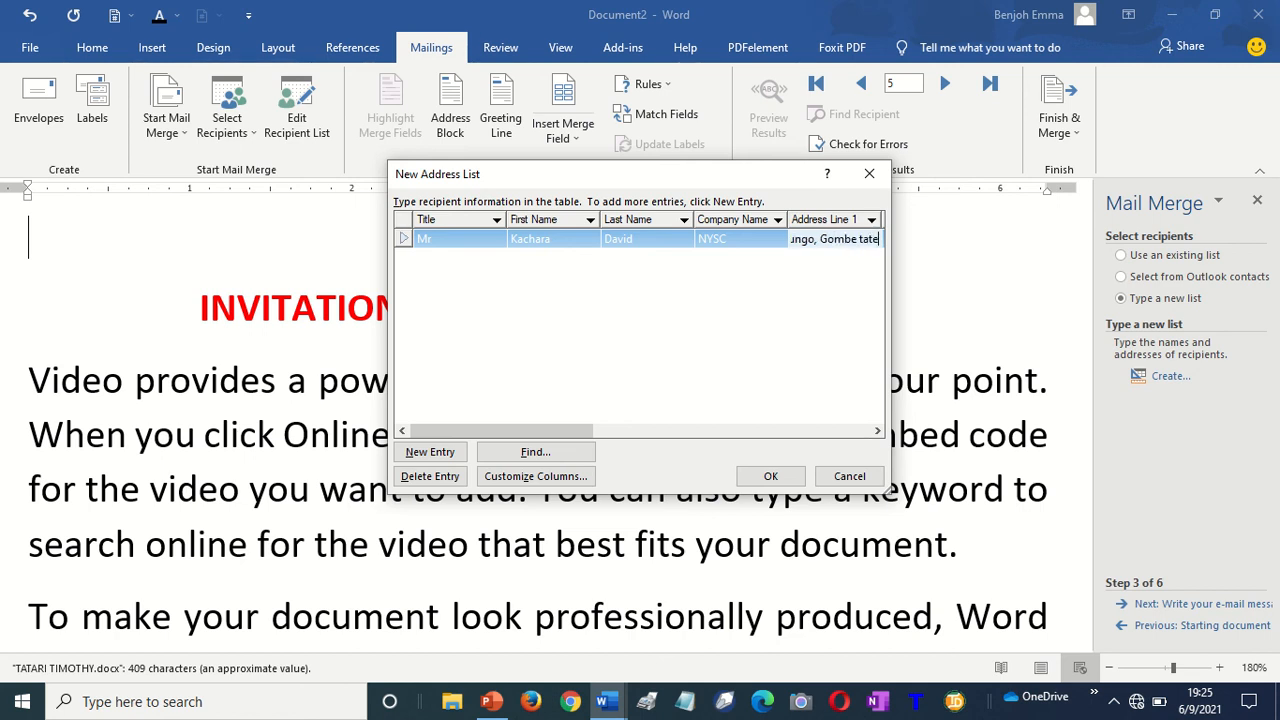
pyautogui.press('Tab')
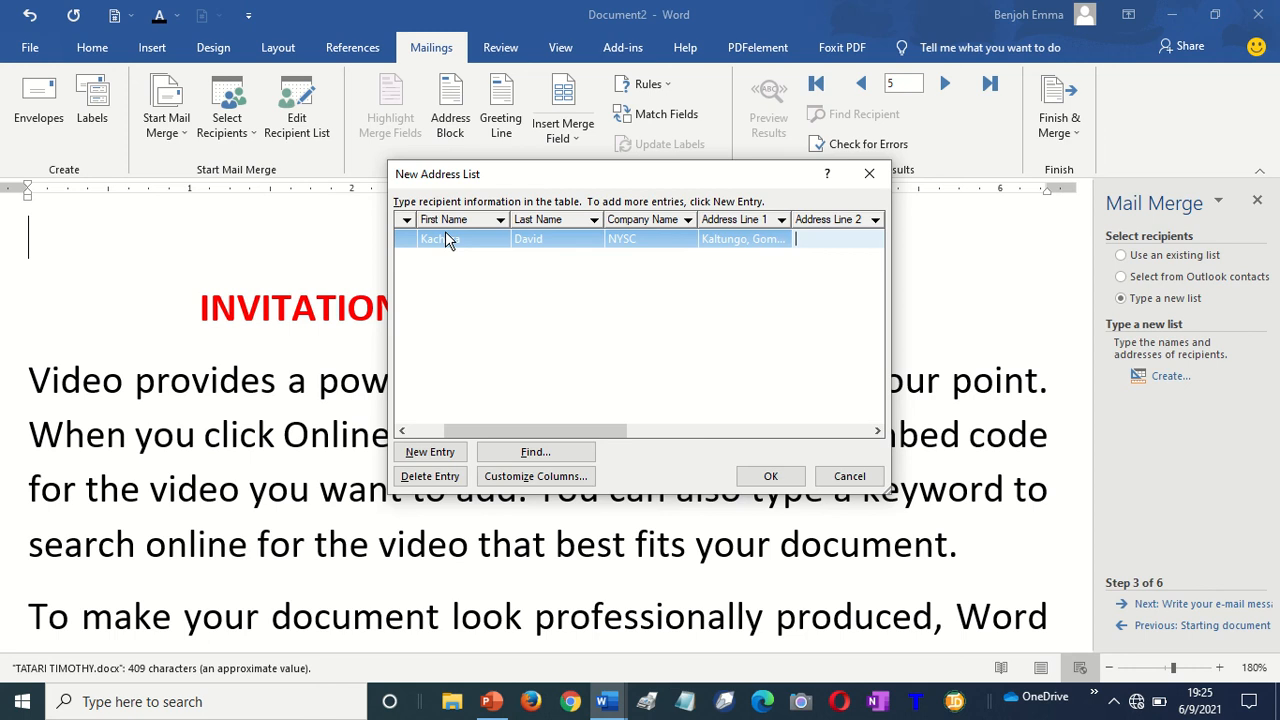
pyautogui.write('Kaduna')
pyautogui.write('Kachiya')
pyautogui.write(', ')
pyautogui.write(' State')
pyautogui.press('Tab')
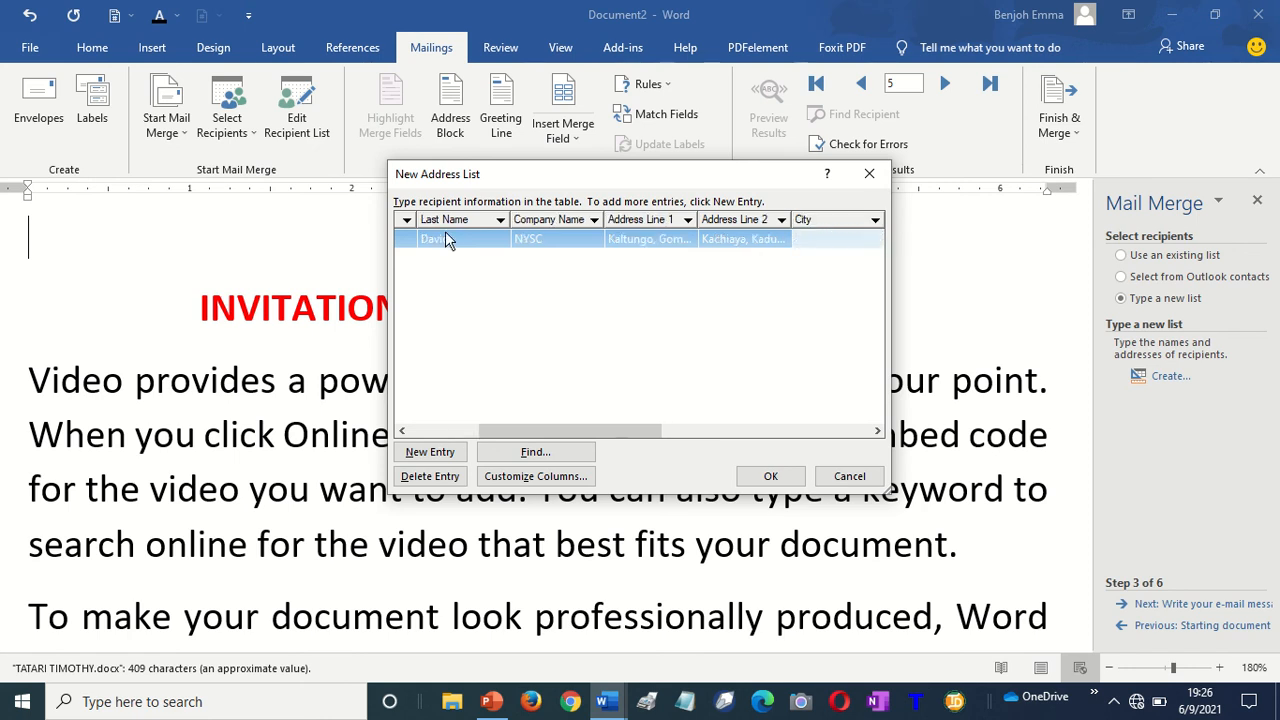
pyautogui.write('Kaduna')
pyautogui.press('Tab')
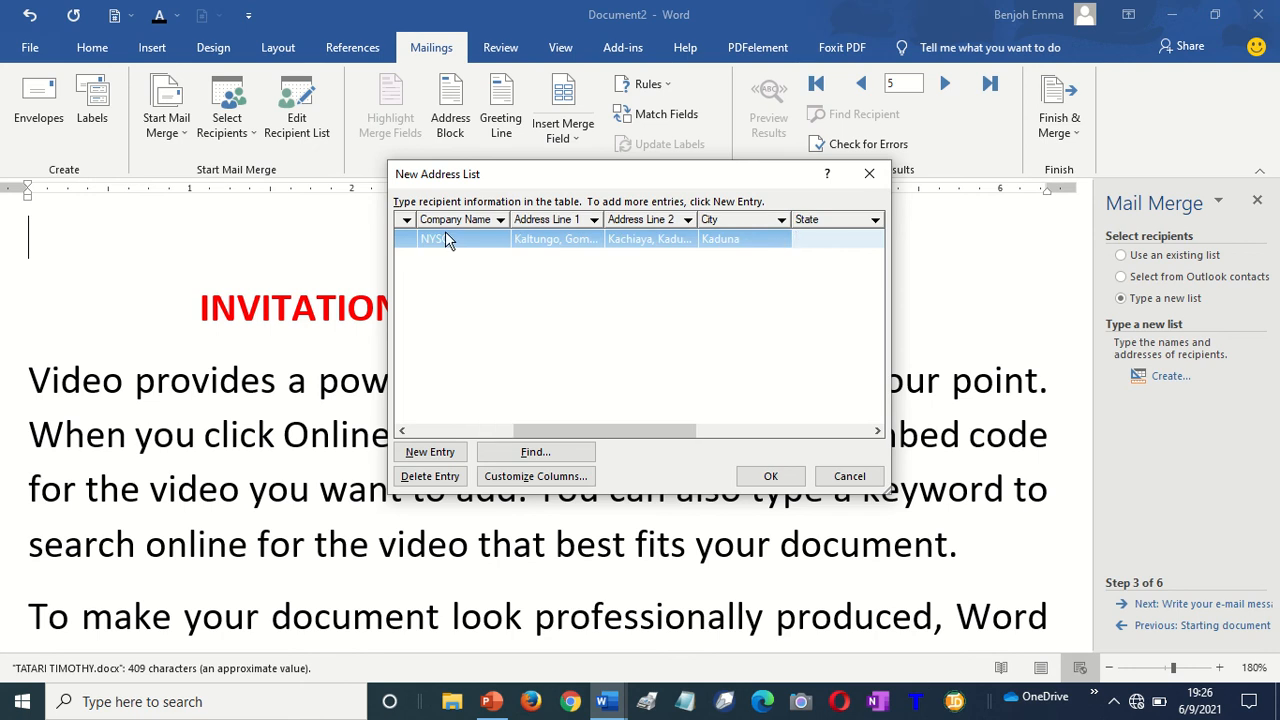
pyautogui.write('Kaduna')
pyautogui.press('Tab')
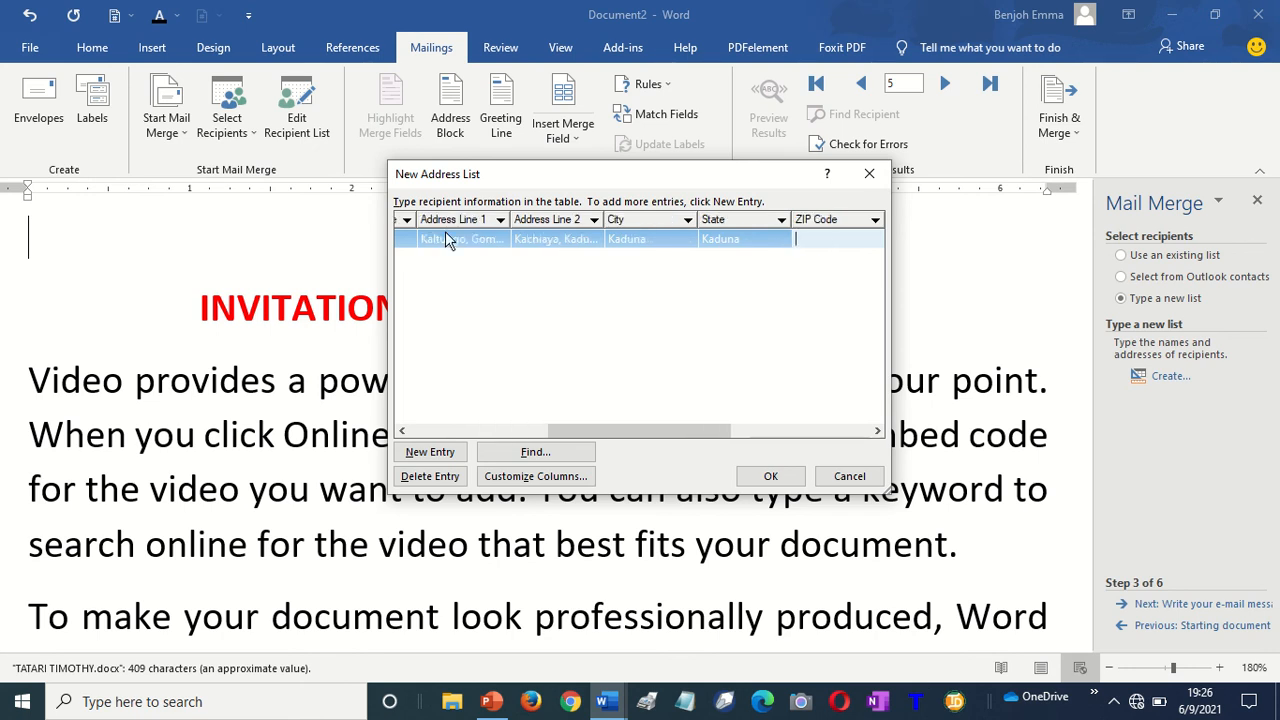
pyautogui.write('0123')
pyautogui.press('Tab')
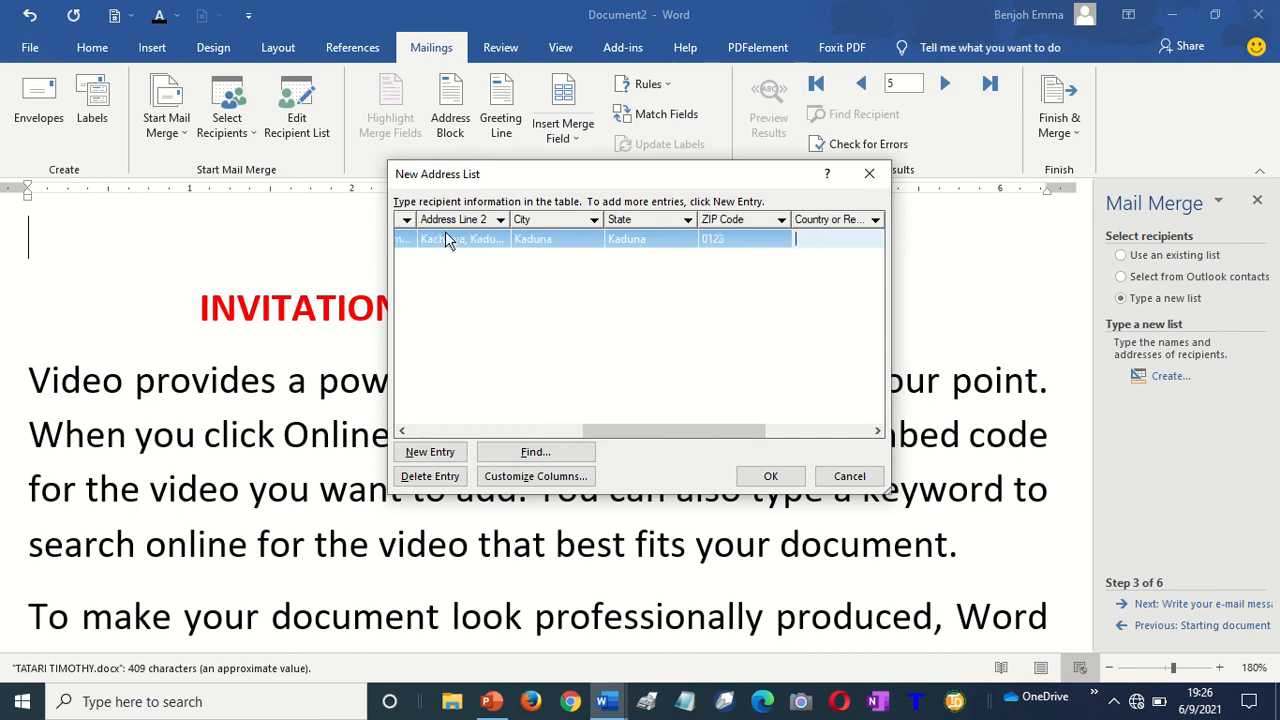
pyautogui.write('Nigeuria')
pyautogui.press('BackSpace')
pyautogui.press('BackSpace')
pyautogui.press('BackSpace')
pyautogui.press('BackSpace')
pyautogui.write('ria')
# Add the first recipient's home phone, work phone and e-mail address
pyautogui.press('Tab')
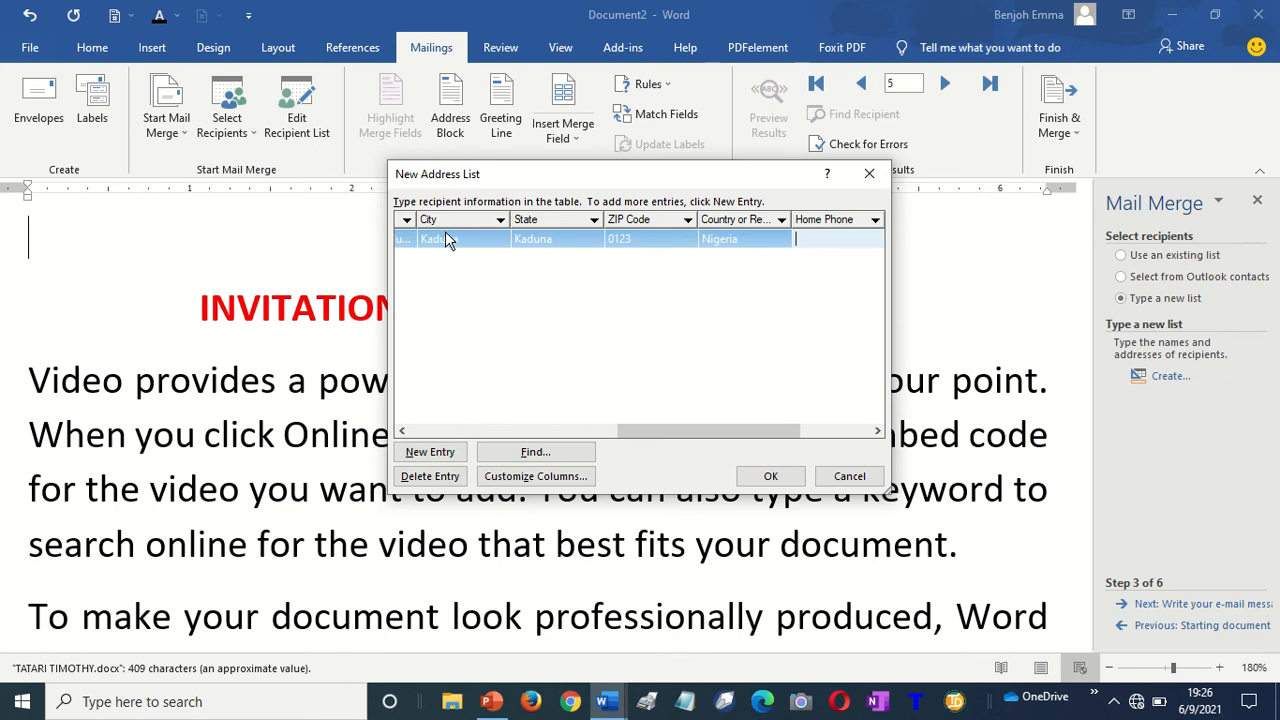
pyautogui.press('Tab')
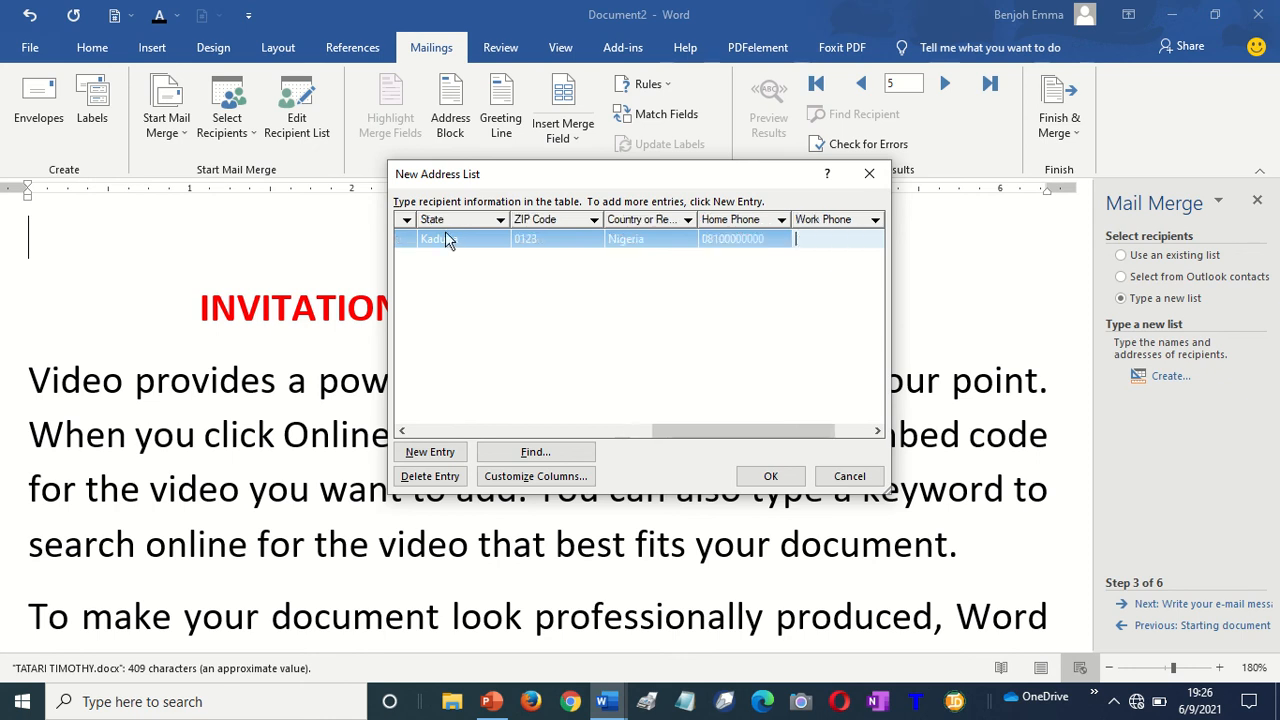
pyautogui.press('Tab')
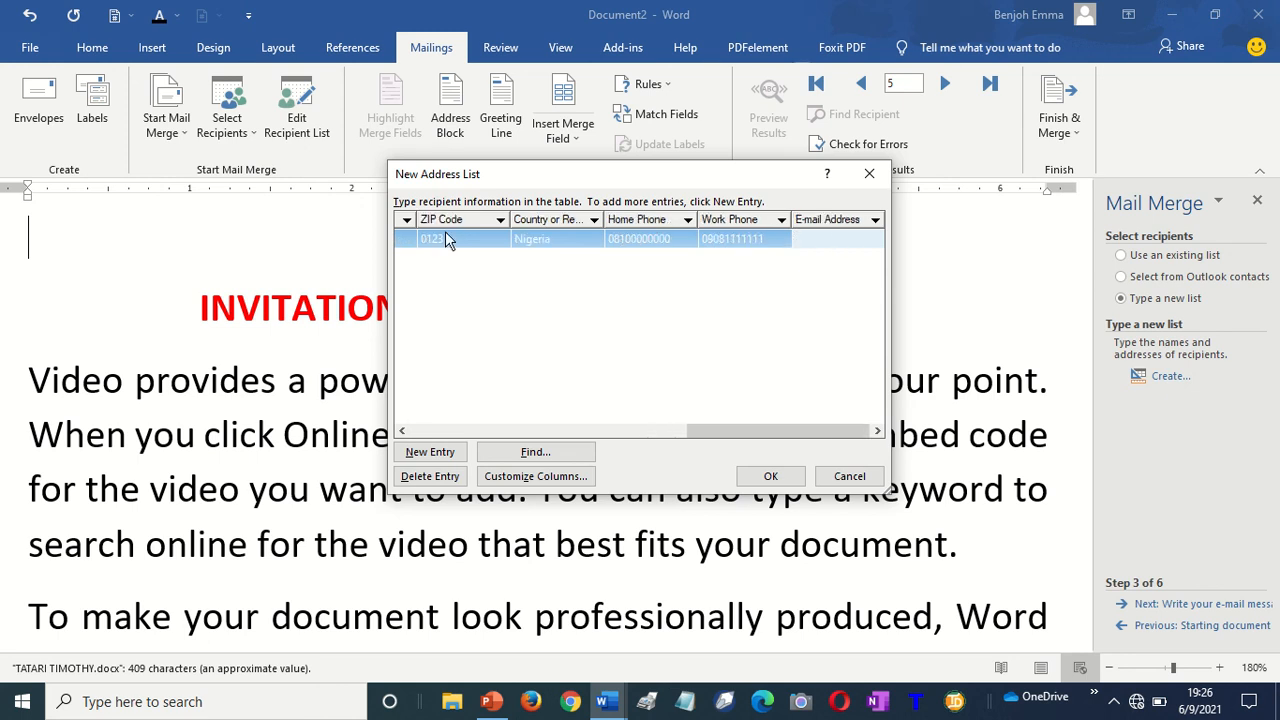
# Start a second entry with title Mrs, first and last name, and company Pure Water
pyautogui.press('Tab')
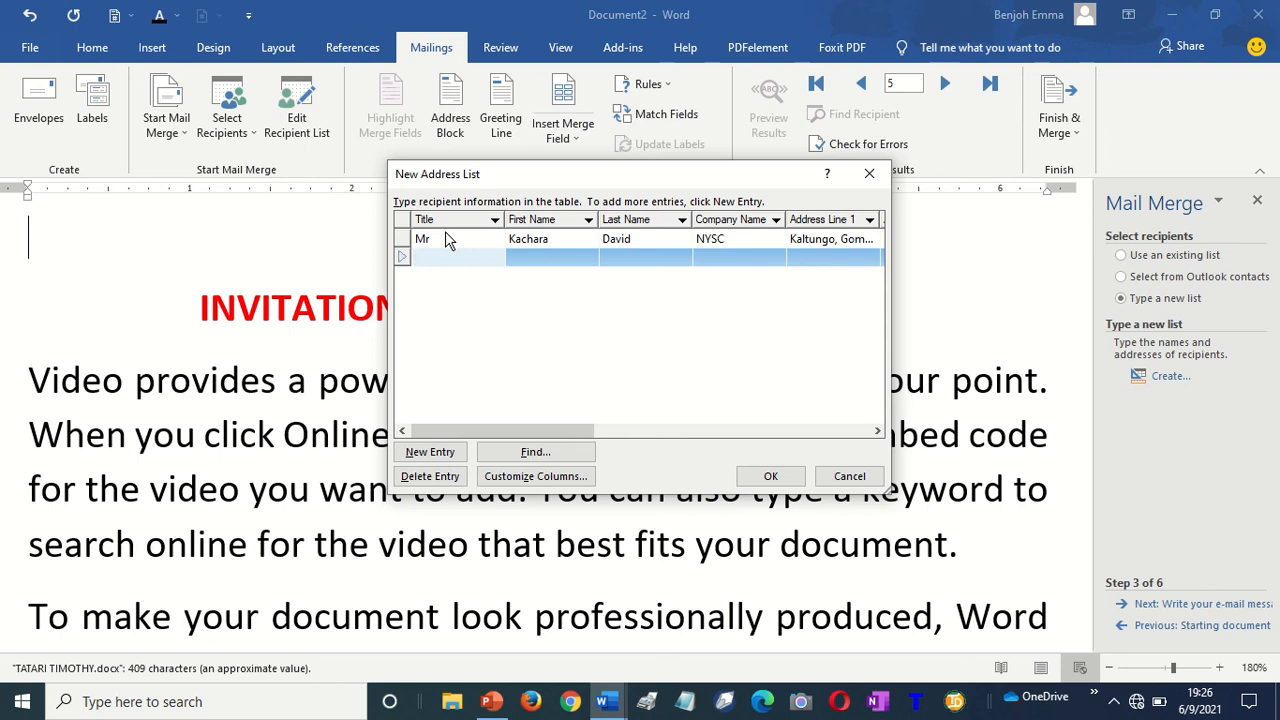
pyautogui.write('Mrs')
pyautogui.press('Tab')
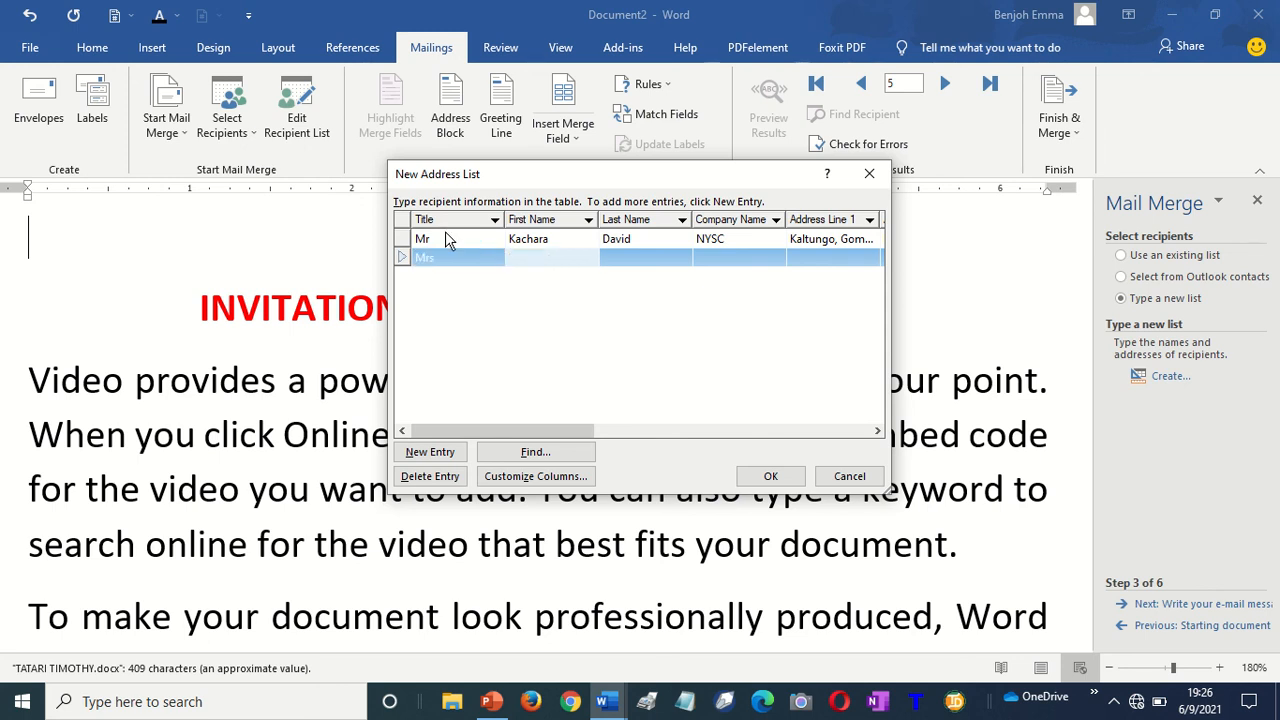
pyautogui.press('Tab')
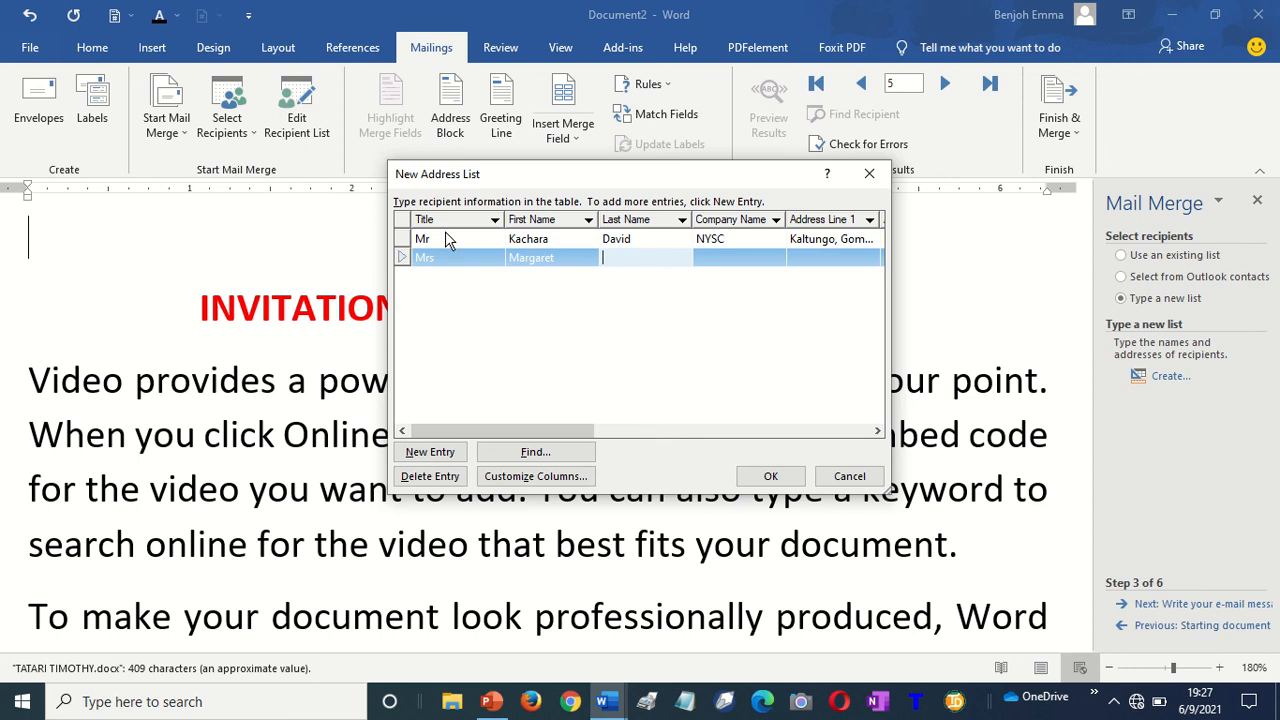
pyautogui.press('Tab')
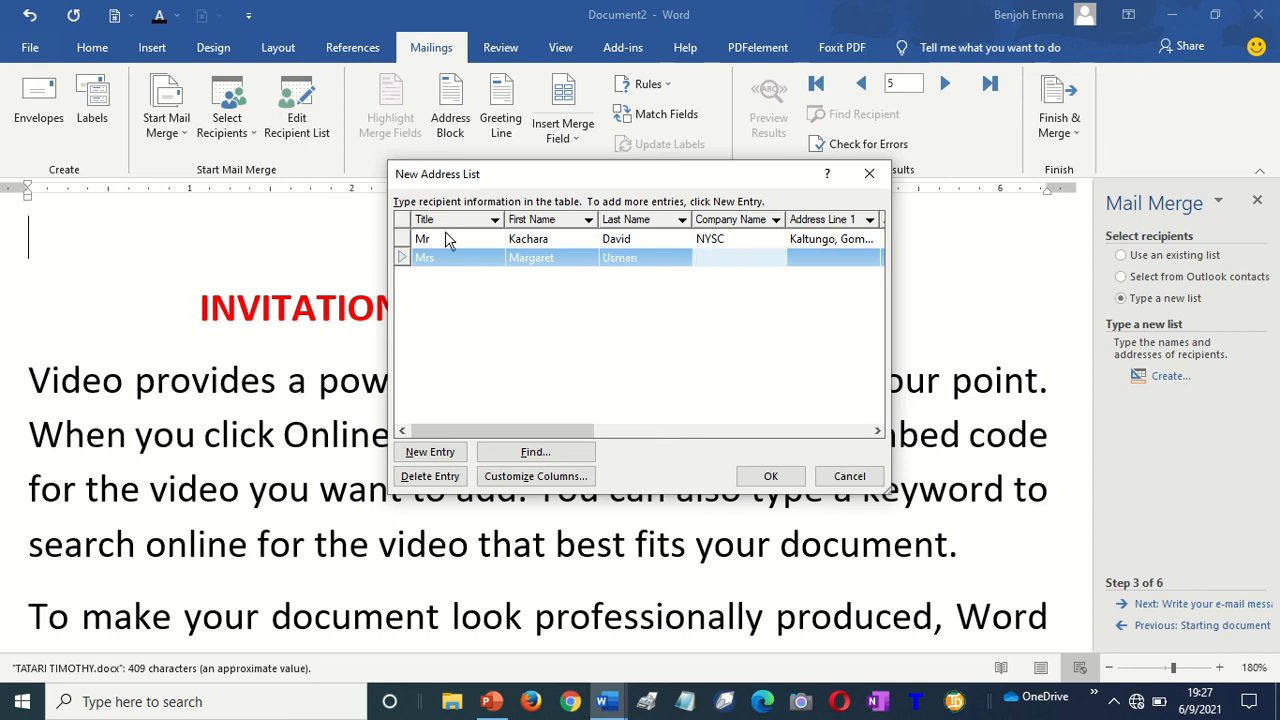
pyautogui.write('Pure Water')
pyautogui.press('Tab')
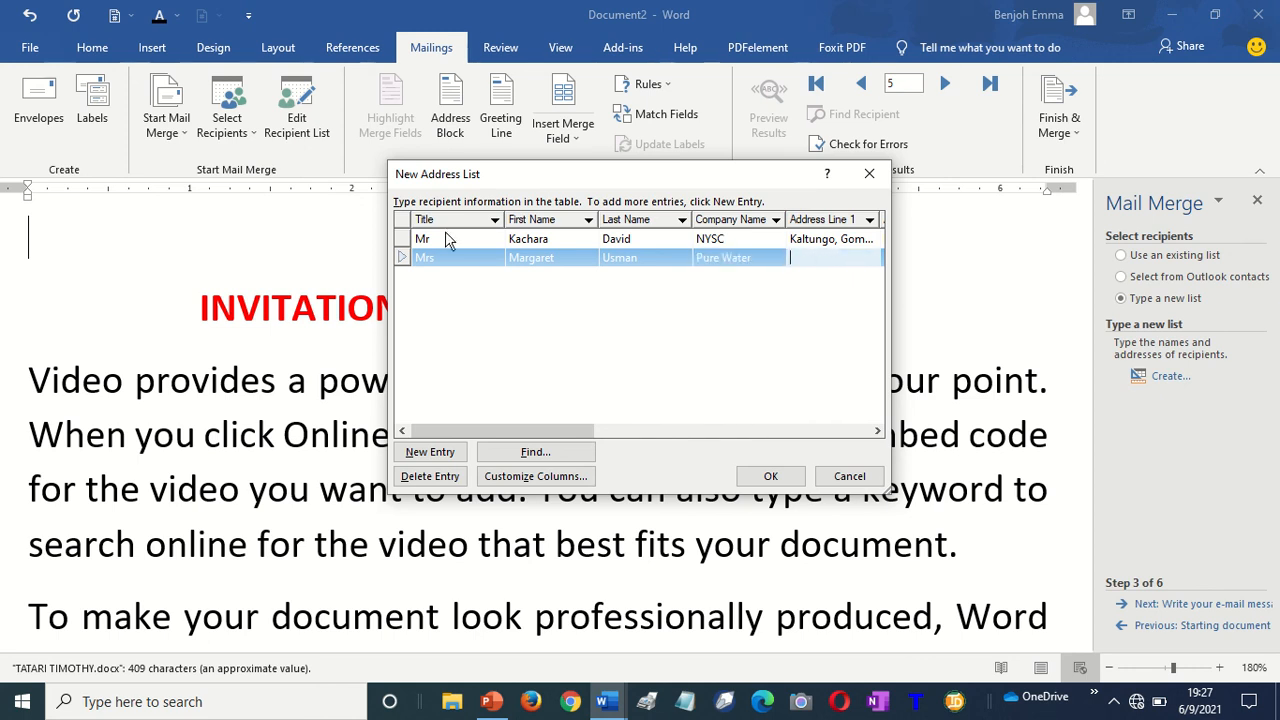
# Fill in the second recipient's address lines, city, state, ZIP code and country Nigeria
pyautogui.write('Katsina')
pyautogui.press('Tab')
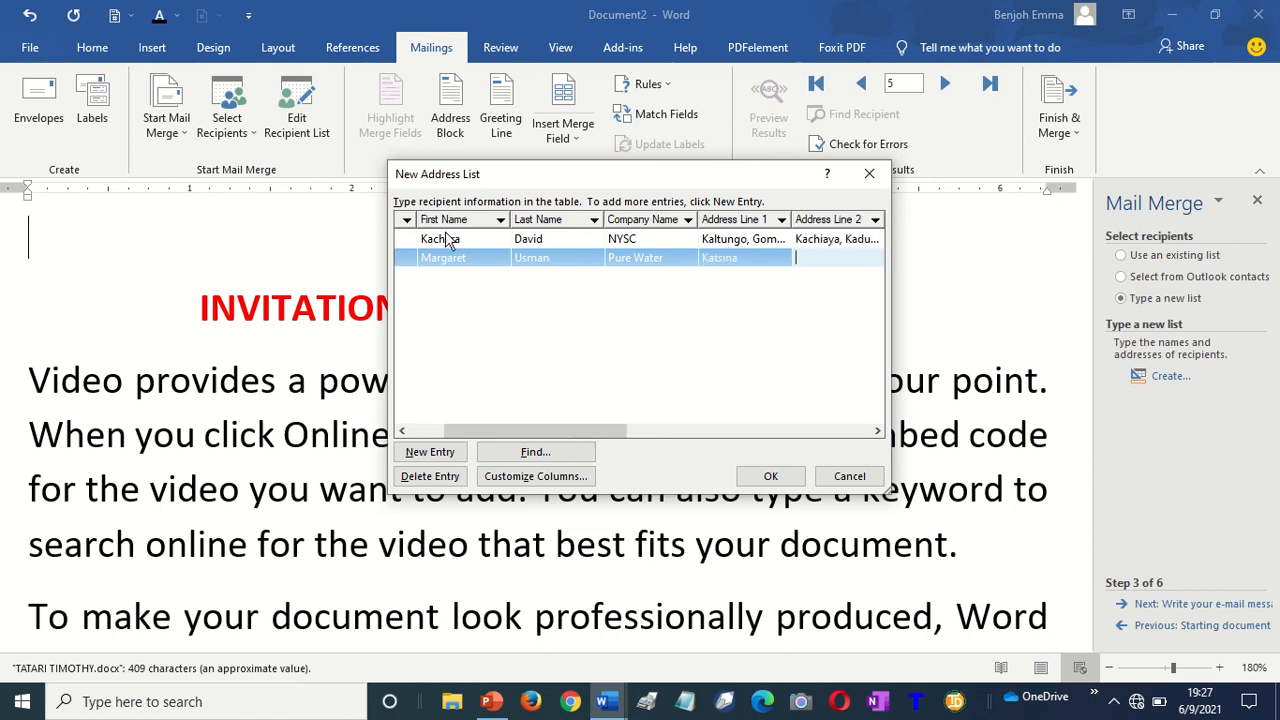
pyautogui.write('Kaltungo,')
pyautogui.press('BackSpace')
pyautogui.press('Tab')
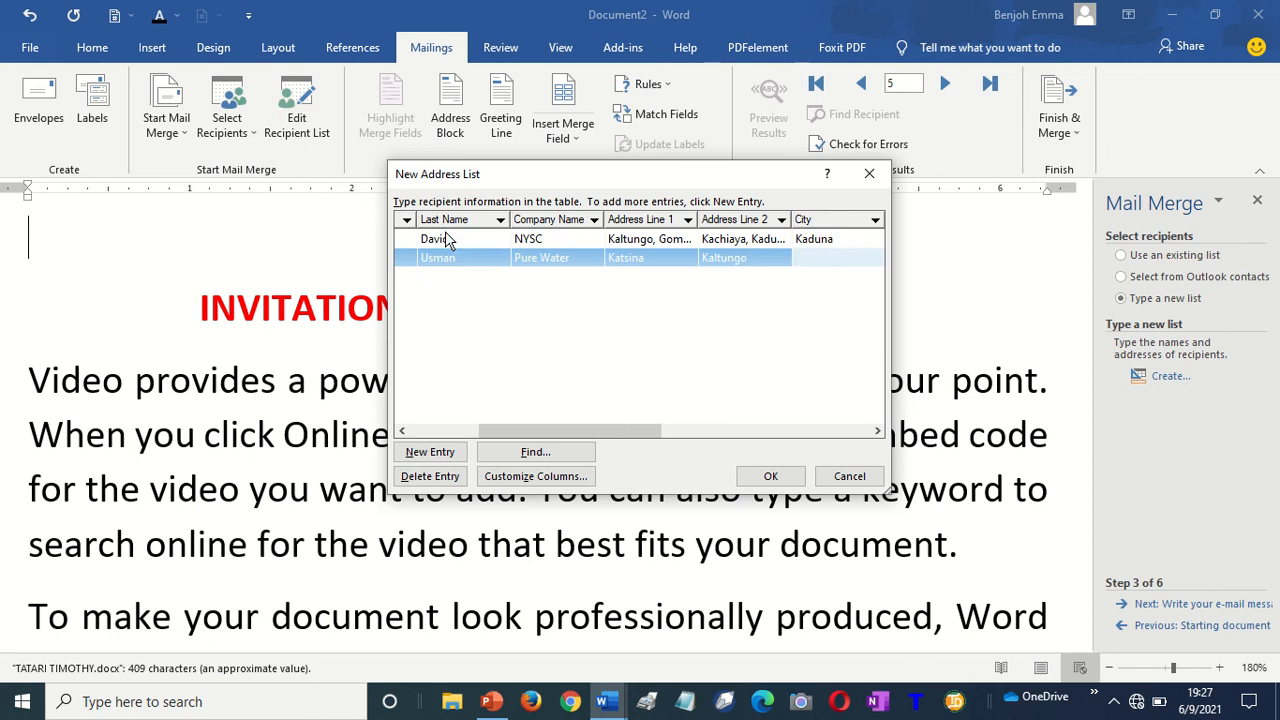
pyautogui.write('Gombe')
pyautogui.press('Tab')
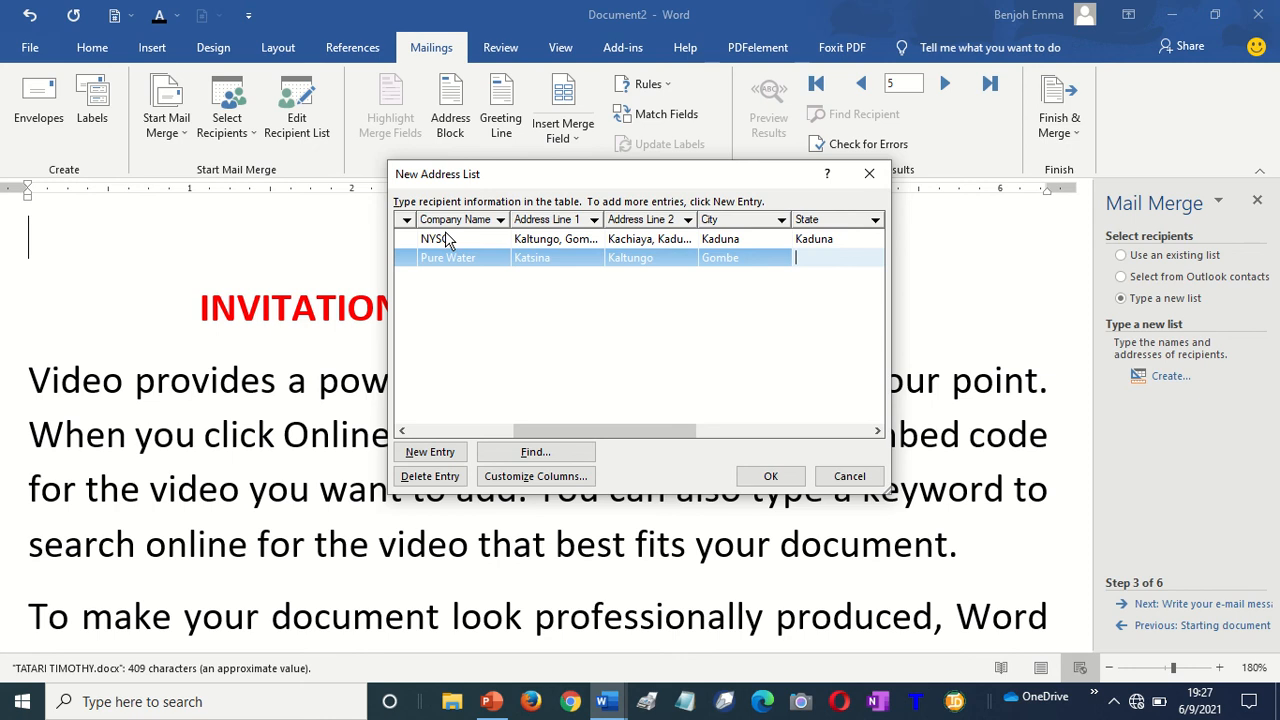
pyautogui.write('Gombe')
pyautogui.press('Tab')
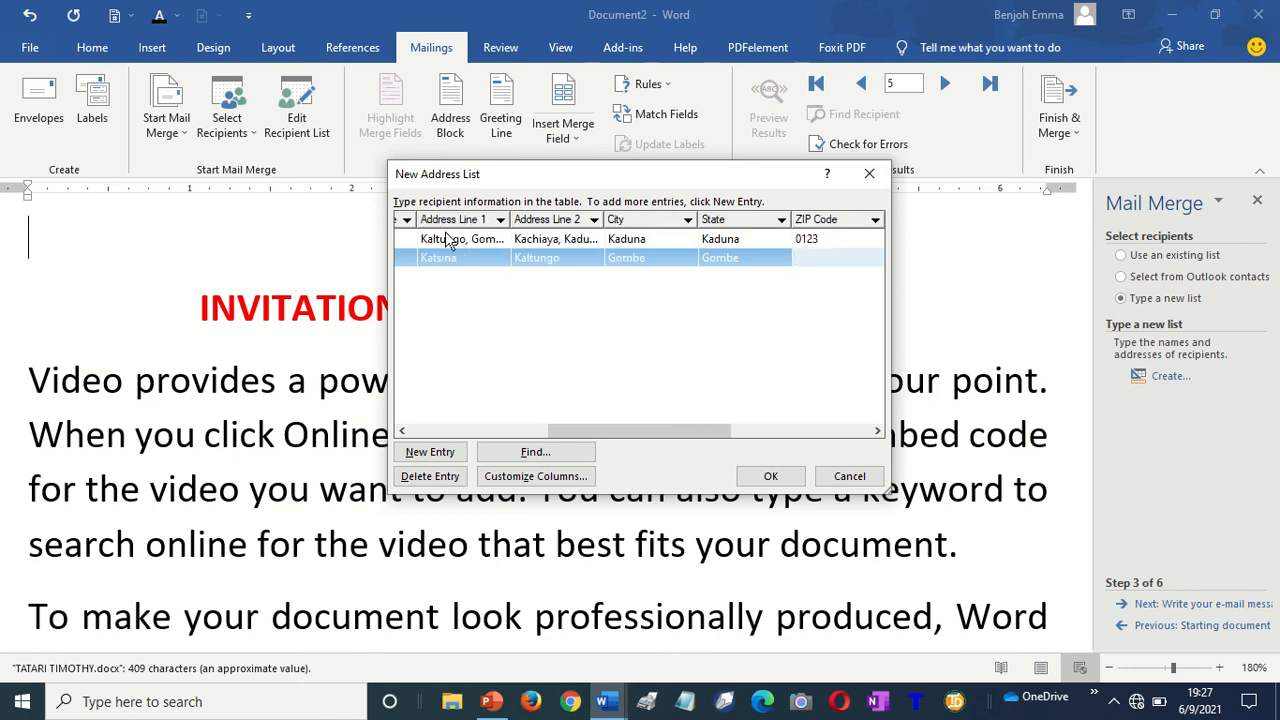
pyautogui.write('0123')
pyautogui.press('Tab')
pyautogui.write('Ni')
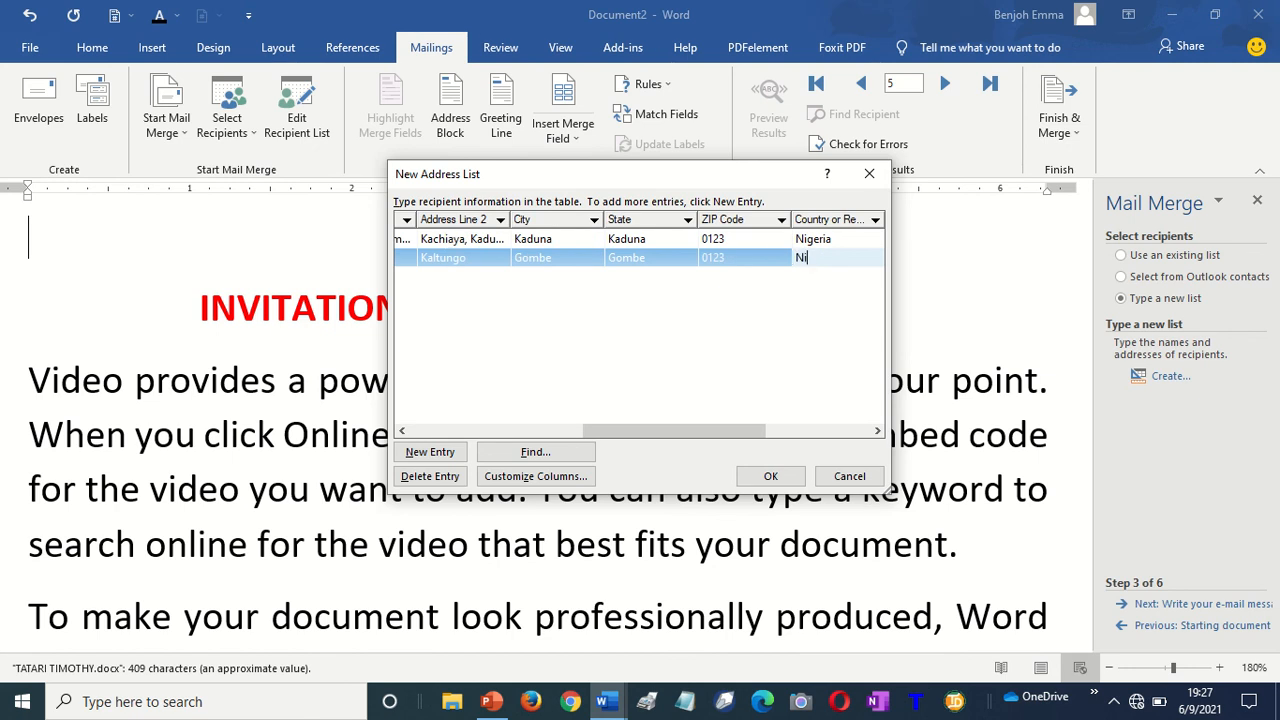
pyautogui.write('geiri')
pyautogui.press('BackSpace')
pyautogui.write('ria')
pyautogui.press('Tab')
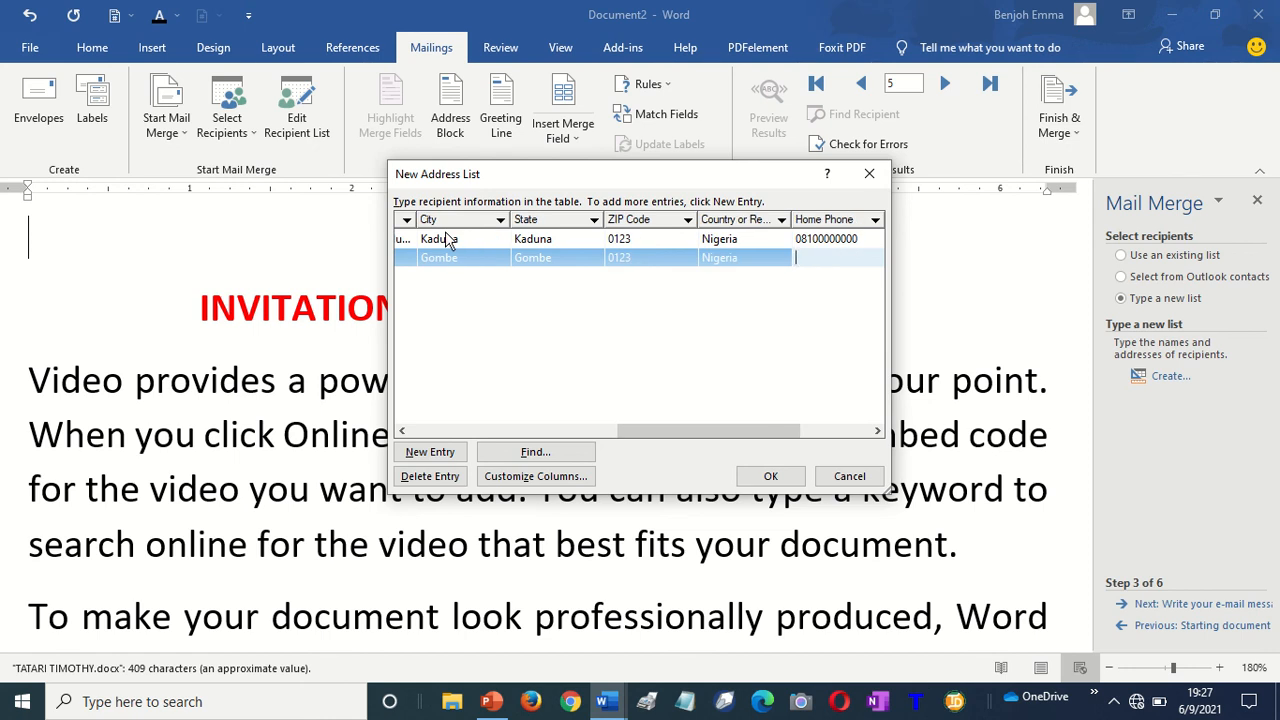
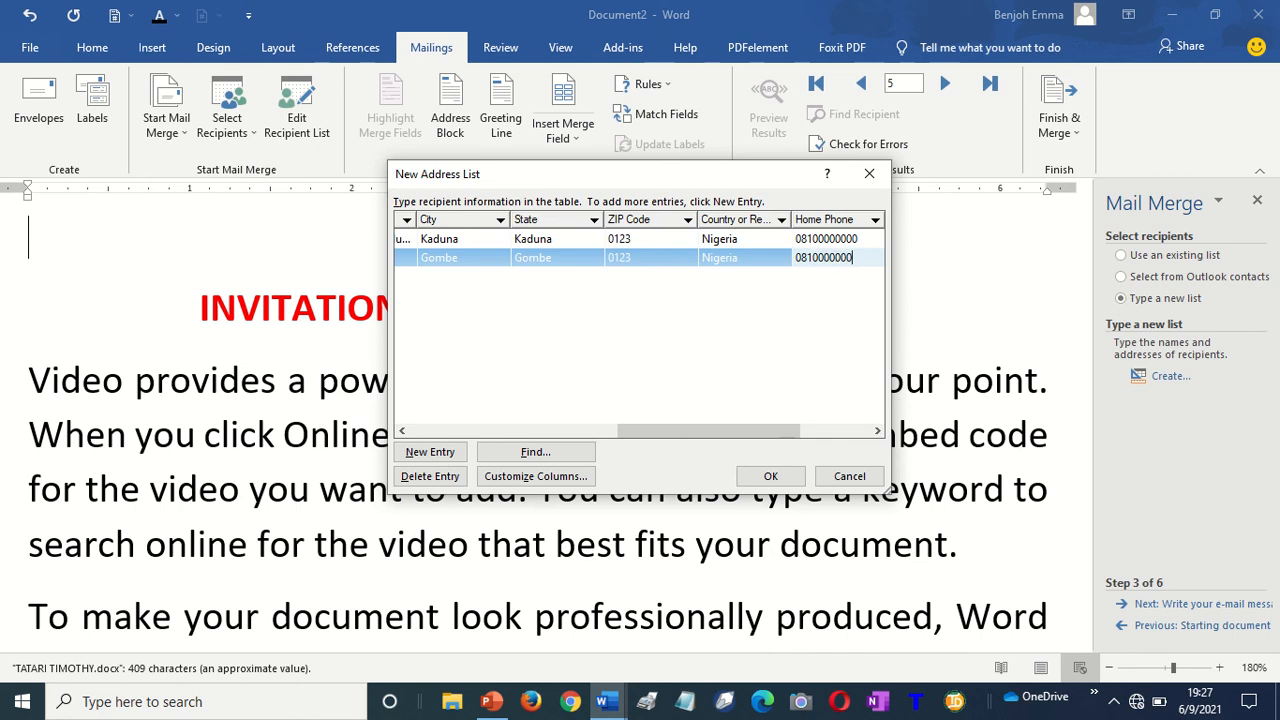
# Add the second recipient's home phone, work phone and e-mail, opening a third row
pyautogui.press('Tab')
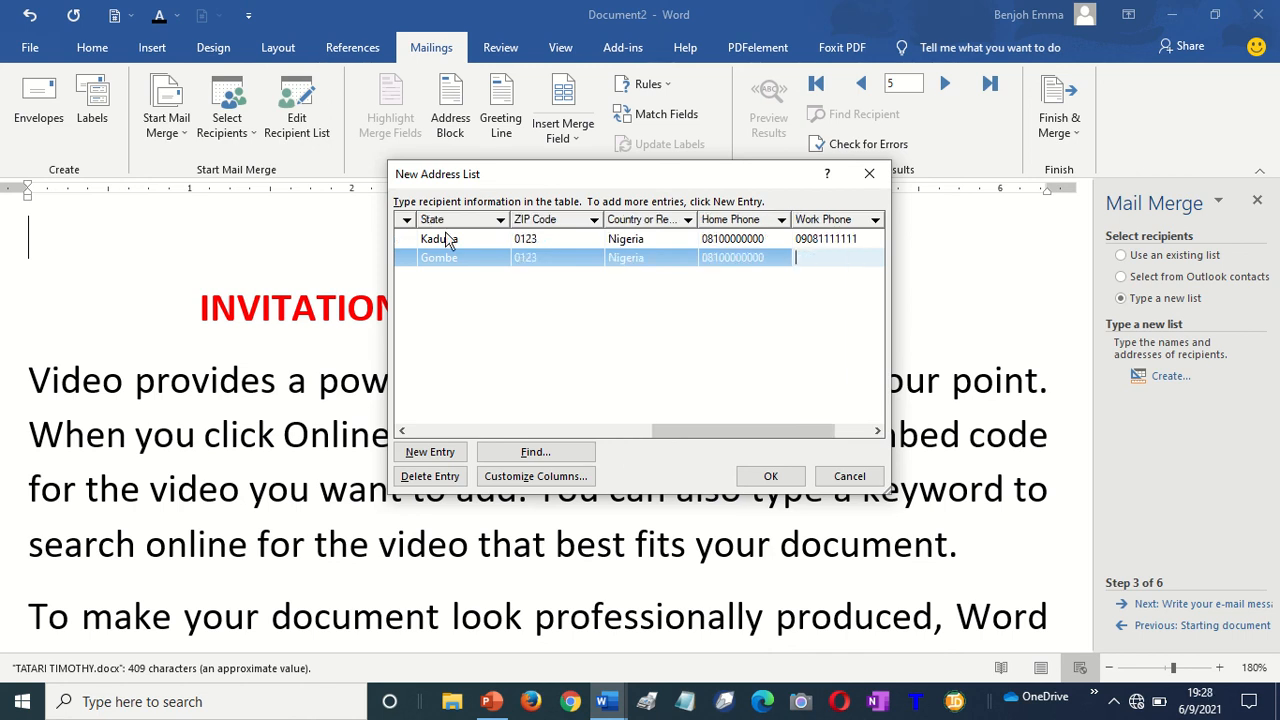
pyautogui.press('Tab')
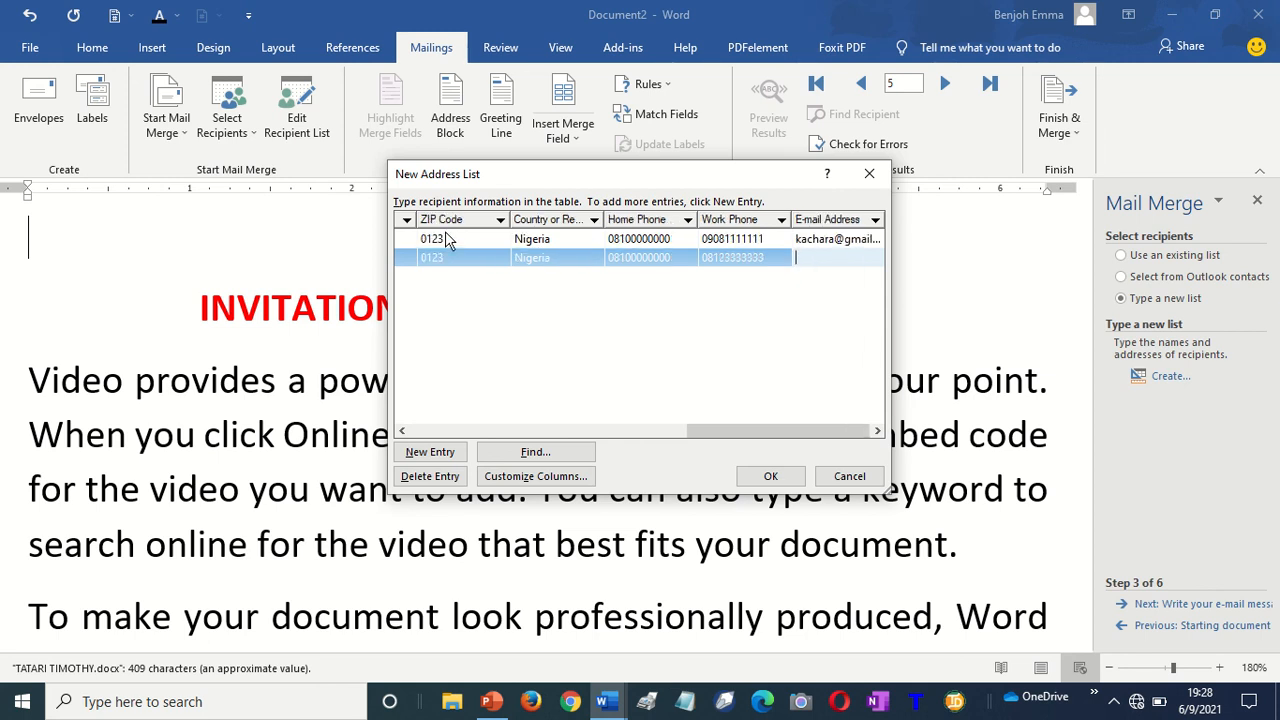
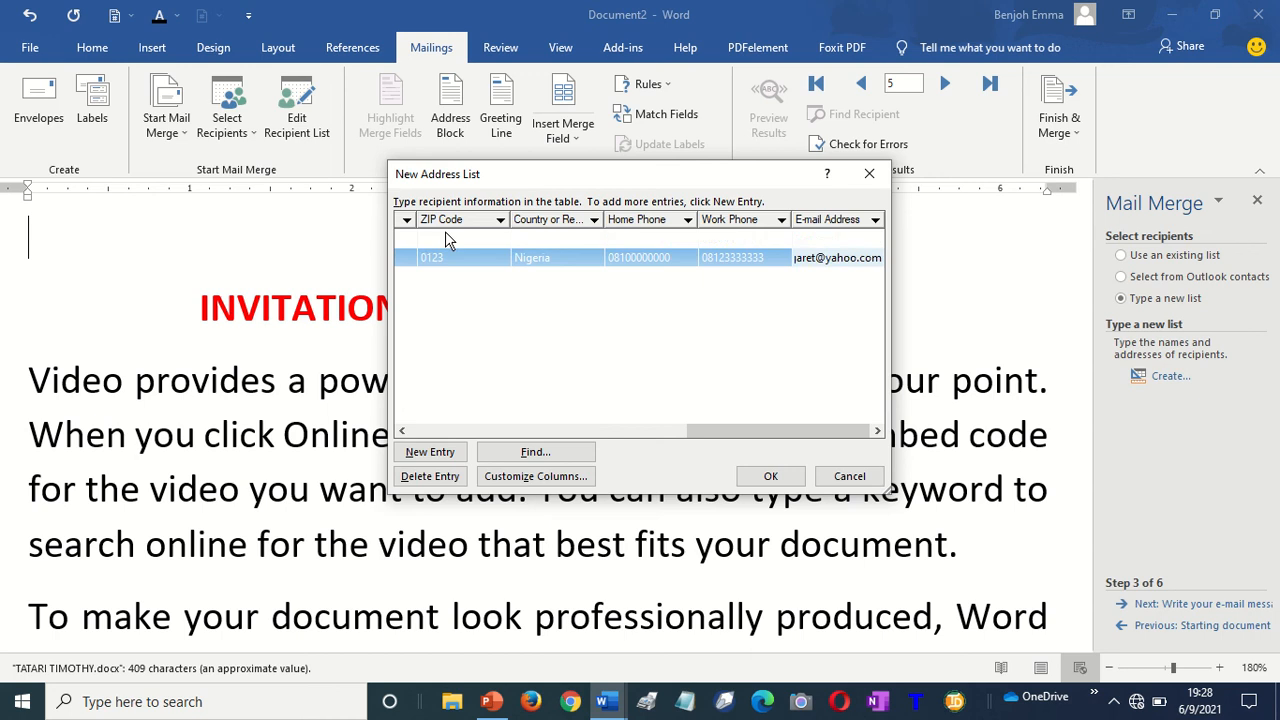
pyautogui.press('Tab')
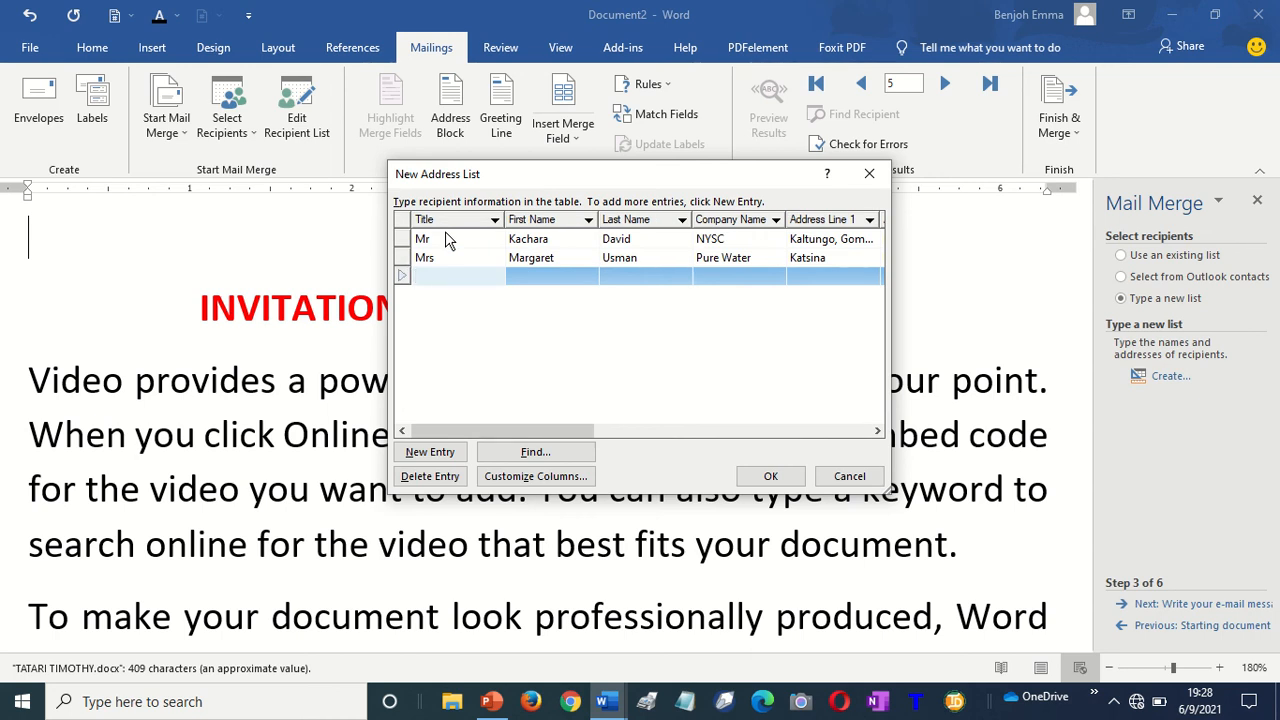
# Enter the third recipient's title Mr, first and last name, and company Dangote
pyautogui.write('Mr Nelson')
pyautogui.press('BackSpace')
pyautogui.press('BackSpace')
pyautogui.press('BackSpace')
pyautogui.press('BackSpace')
pyautogui.press('BackSpace')
pyautogui.press('BackSpace')
pyautogui.press('BackSpace')
pyautogui.press('BackSpace')
pyautogui.press('Tab')
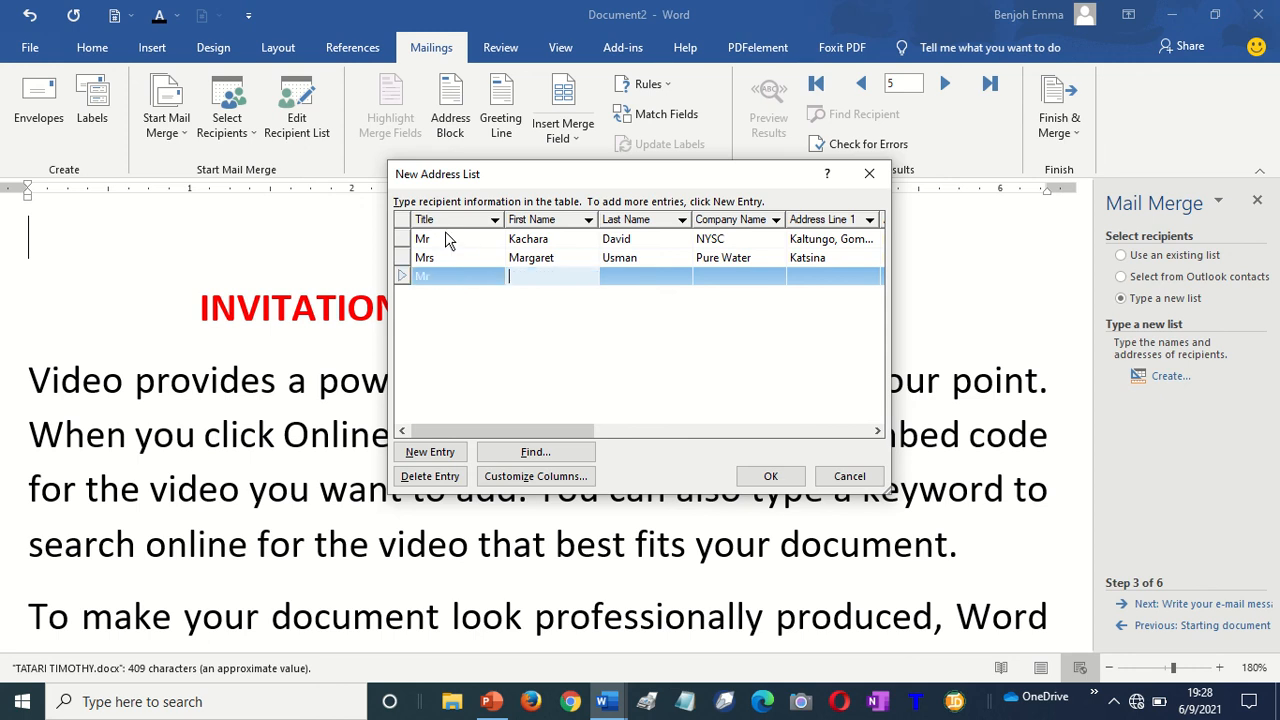
pyautogui.press('Tab')
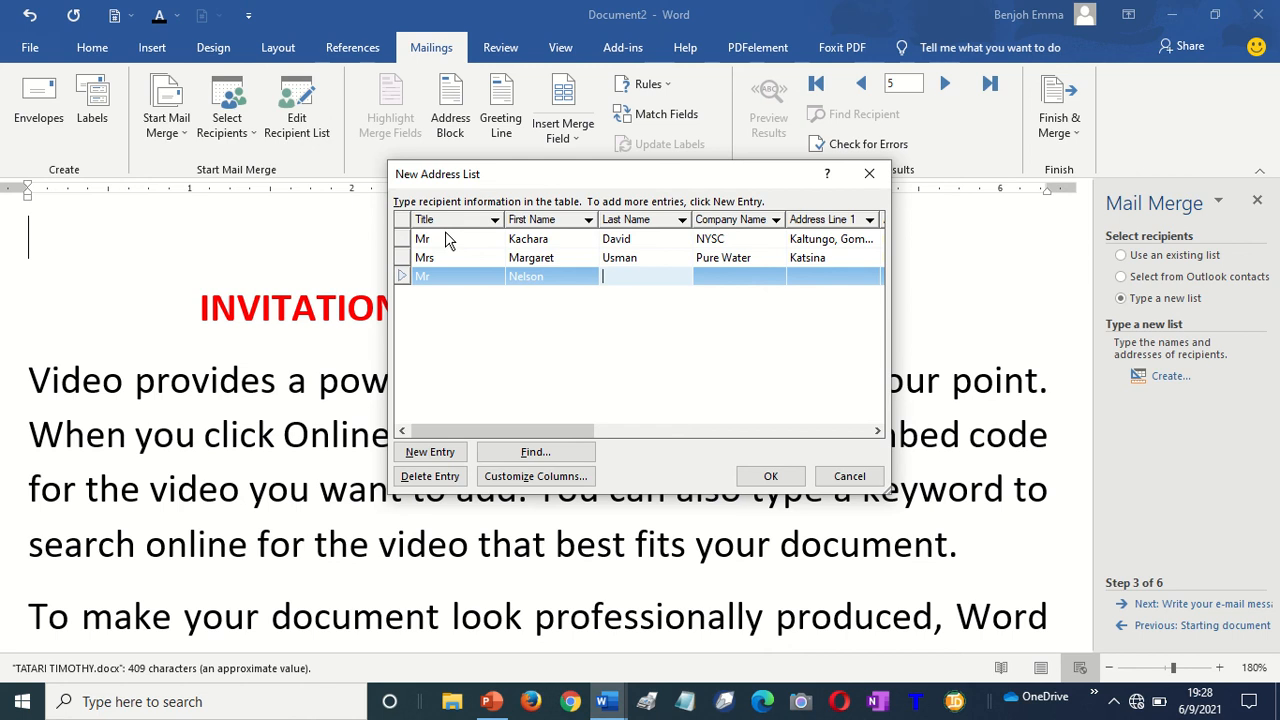
pyautogui.press('Tab')
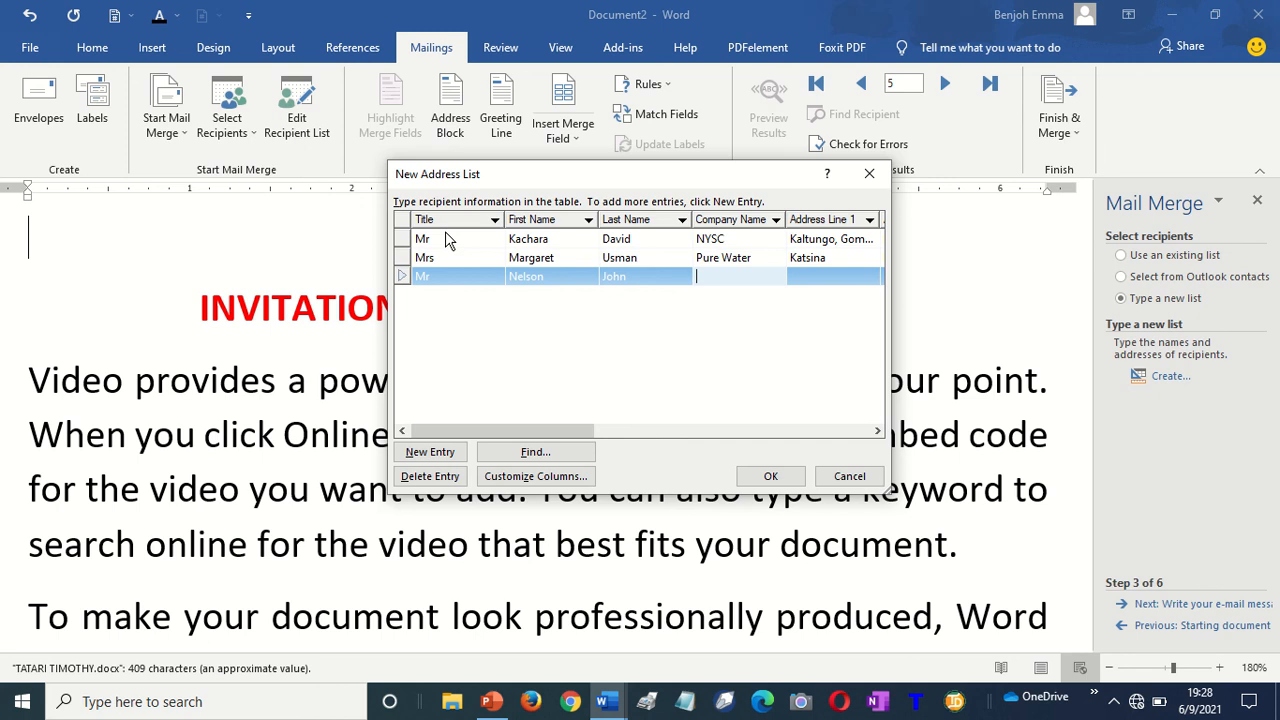
pyautogui.write('Dangote')
pyautogui.press('Tab')
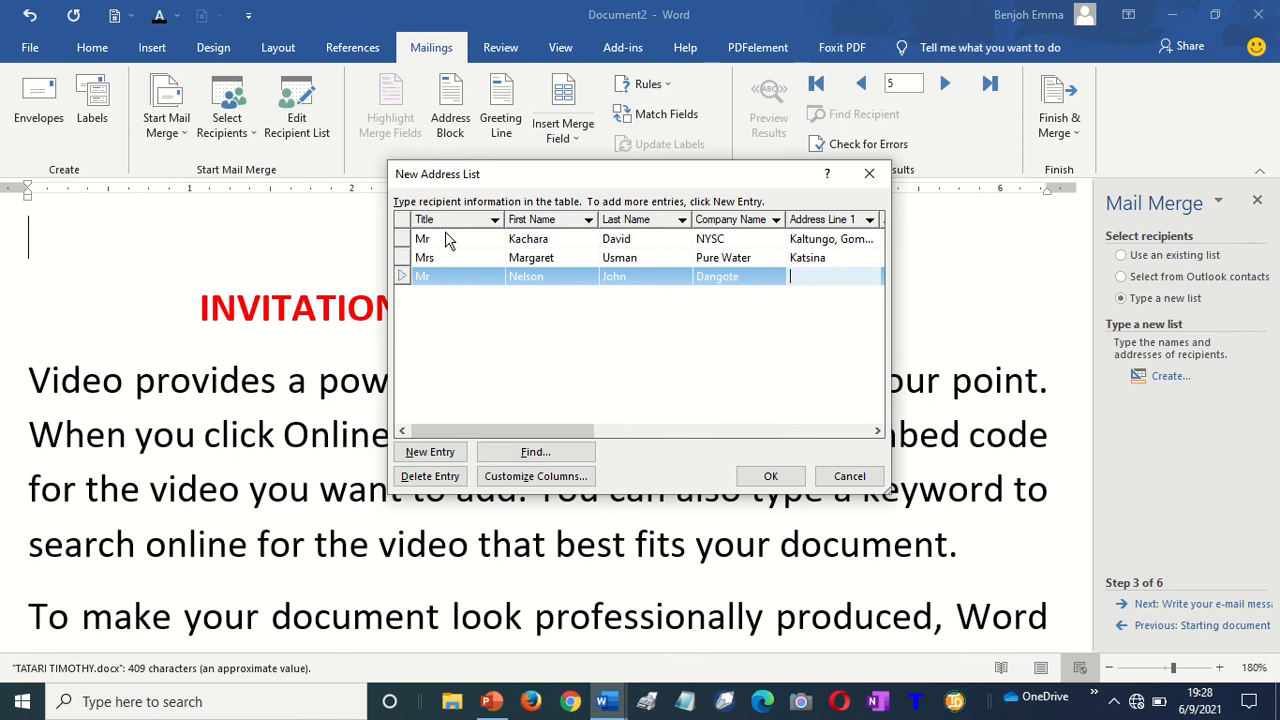
# Fill in the third recipient's two address lines, correcting the typos
pyautogui.write('Kano')
pyautogui.press('Tab')
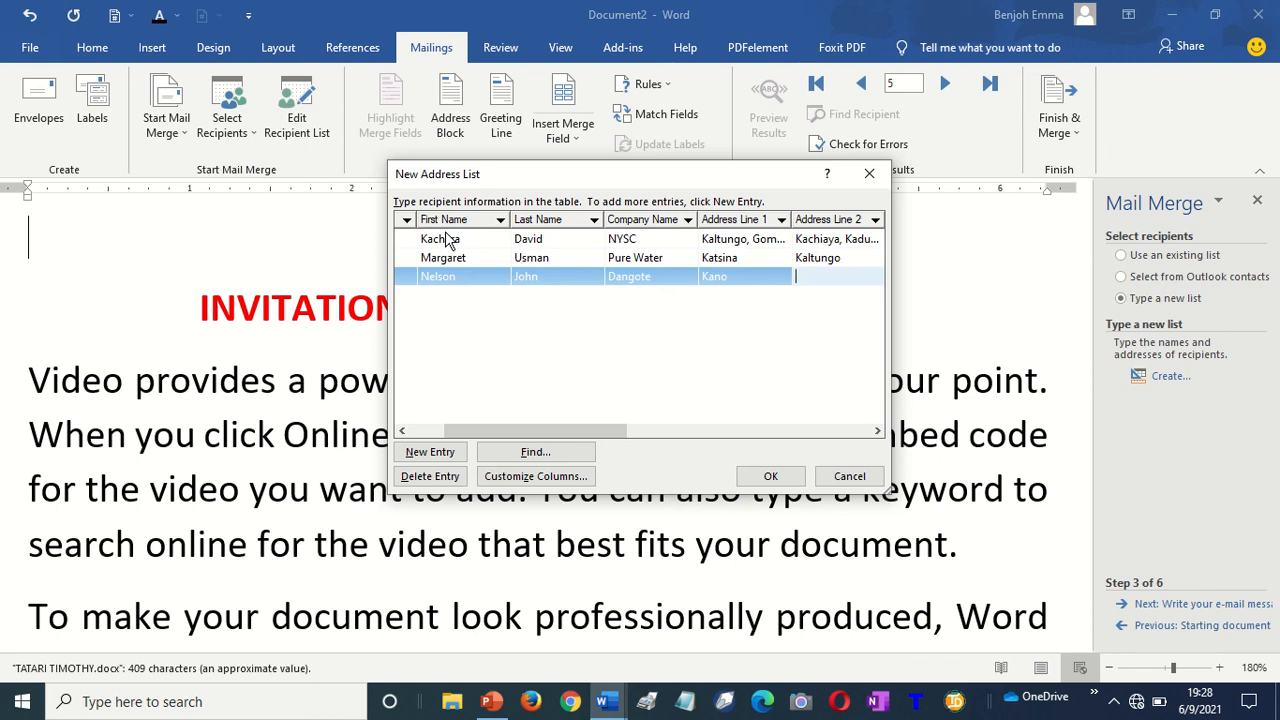
pyautogui.write('Karim Lmido')
pyautogui.press('Left')
pyautogui.press('Left')
pyautogui.press('Left')
pyautogui.press('Left')
pyautogui.press('Left')
pyautogui.write('a')
pyautogui.press('BackSpace')
pyautogui.press('Right')
pyautogui.write('a')
pyautogui.press('Tab')
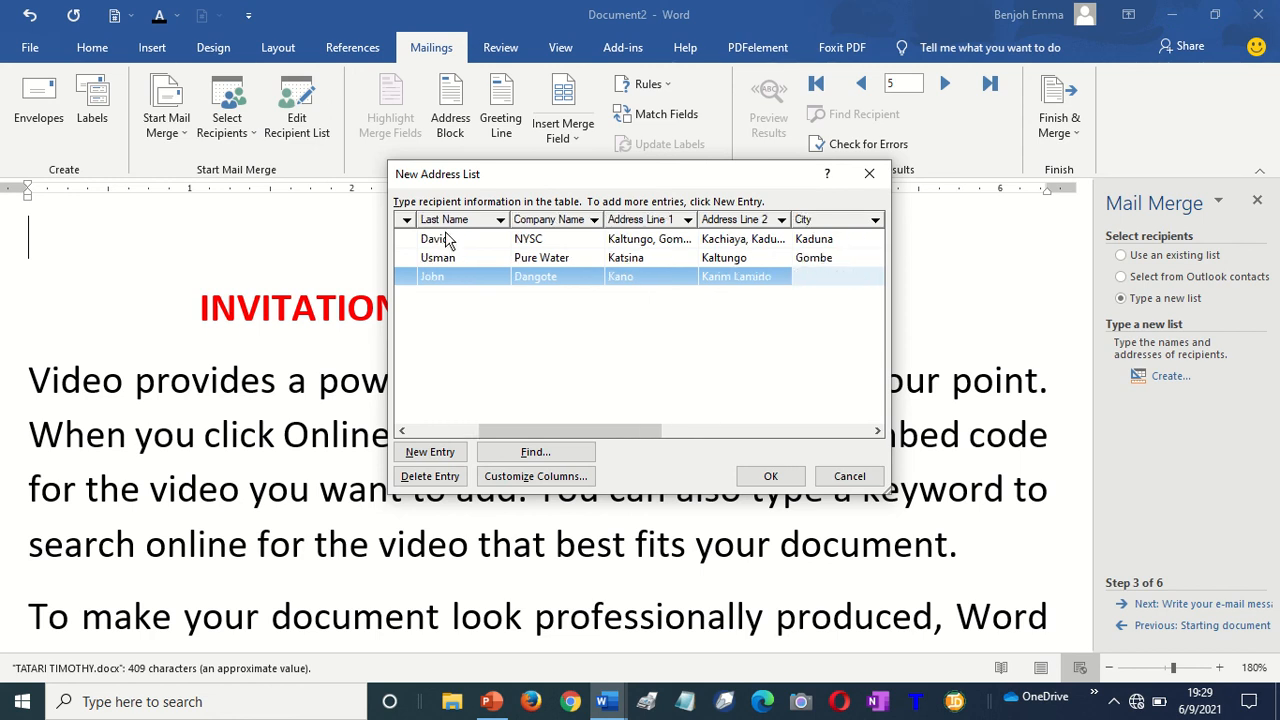
# Add the third recipient's city, state, ZIP code and country Nigeria
pyautogui.write('Taraba')
pyautogui.press('Tab')
pyautogui.write('Tara')
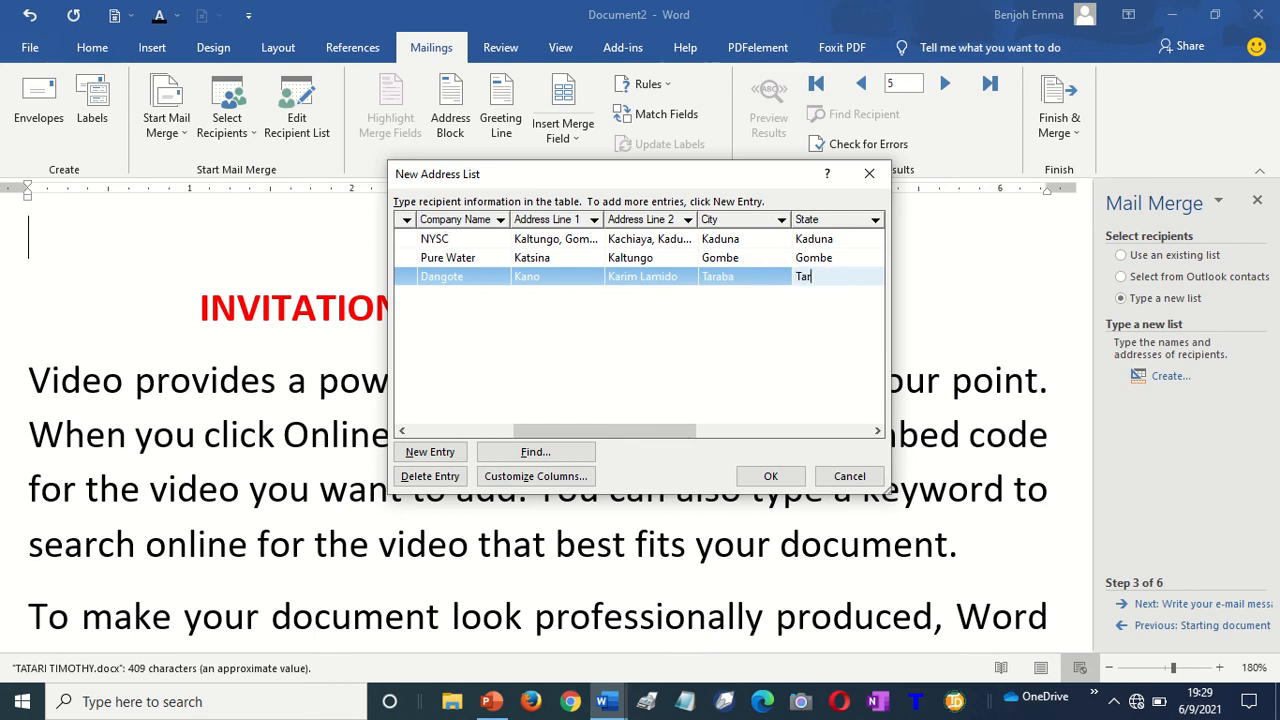
pyautogui.write('ba')
pyautogui.press('Tab')
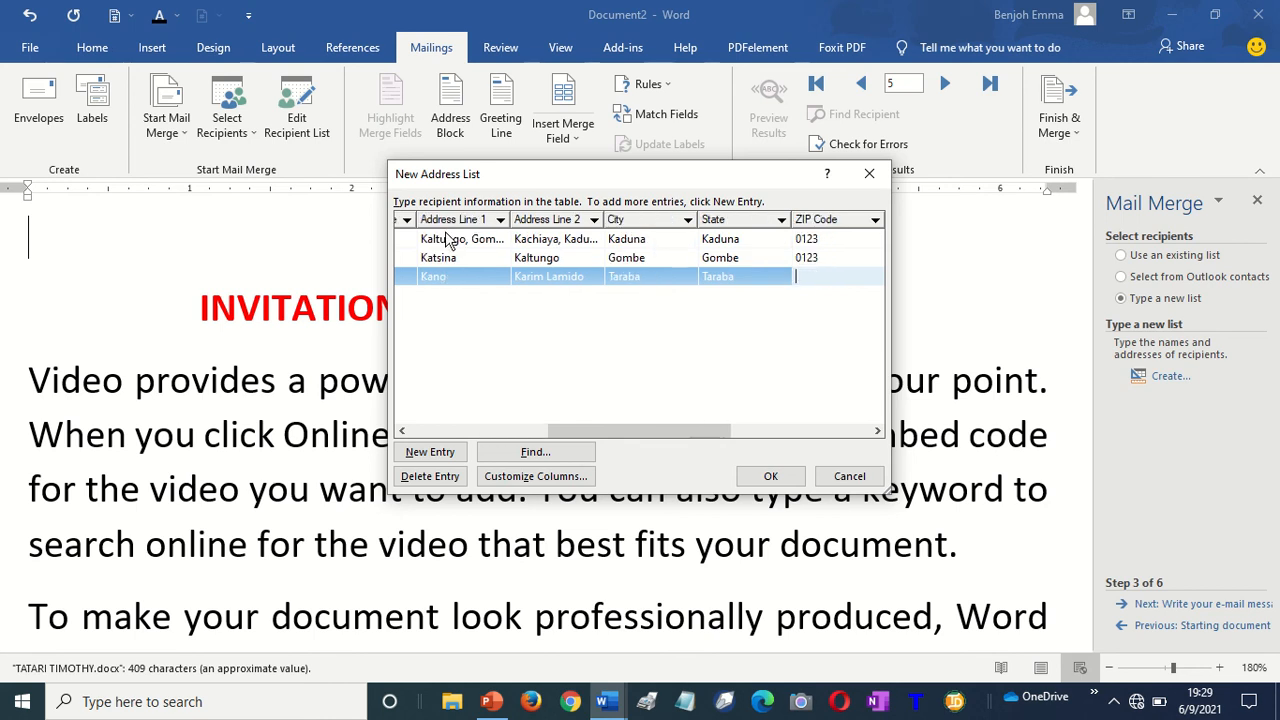
pyautogui.write('0123')
pyautogui.press('Tab')
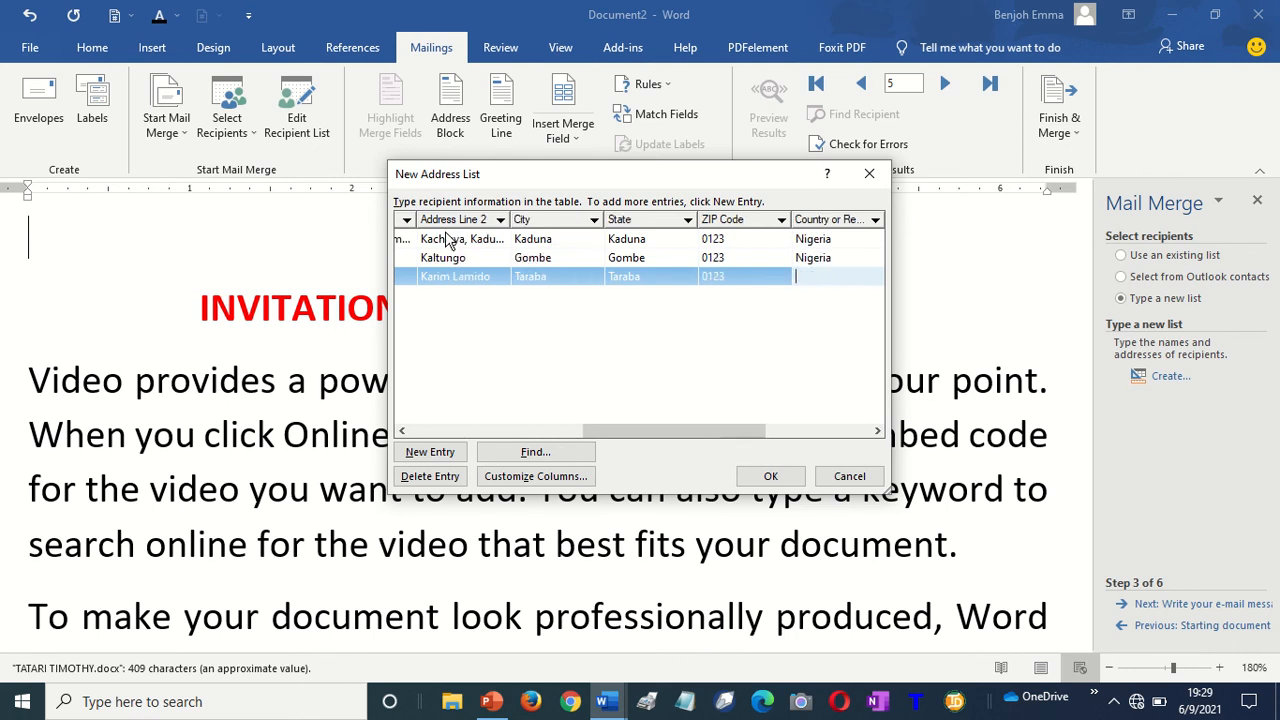
pyautogui.write('Nigeria')
pyautogui.press('Tab')
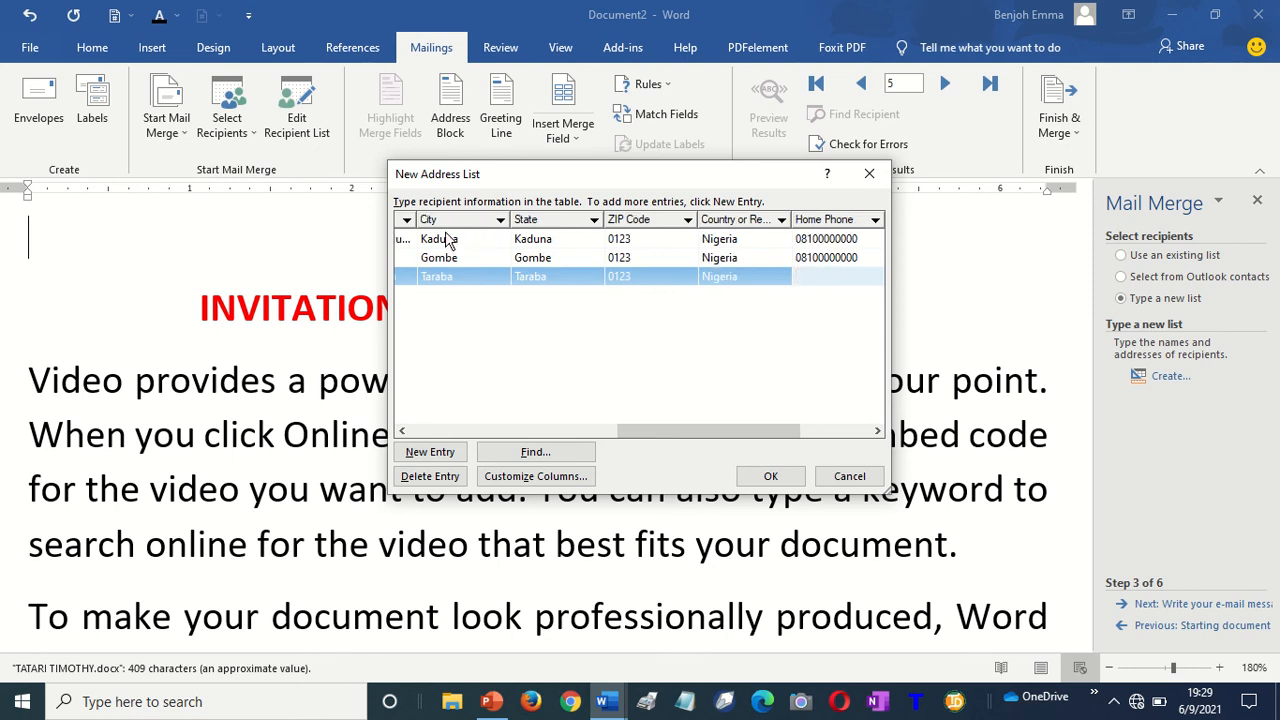
# Add the third recipient's home phone, work phone and e-mail, opening a fourth row
pyautogui.press('Tab')
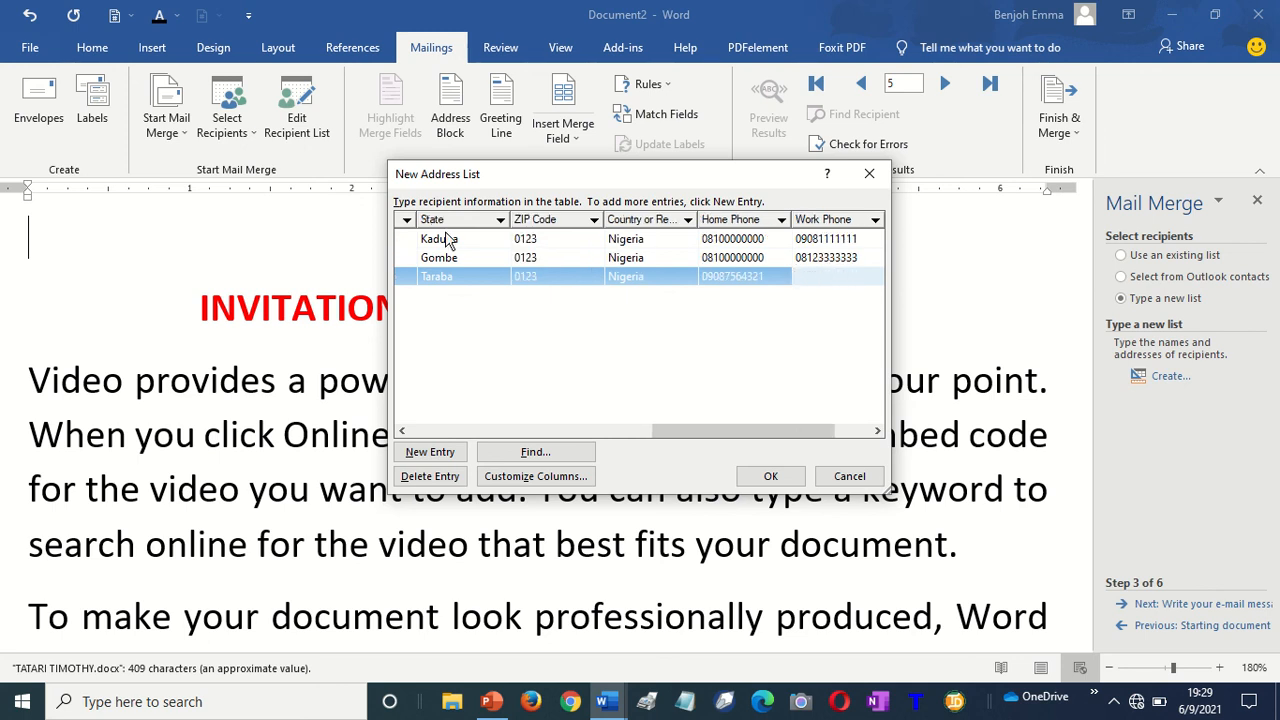
pyautogui.press('Tab')
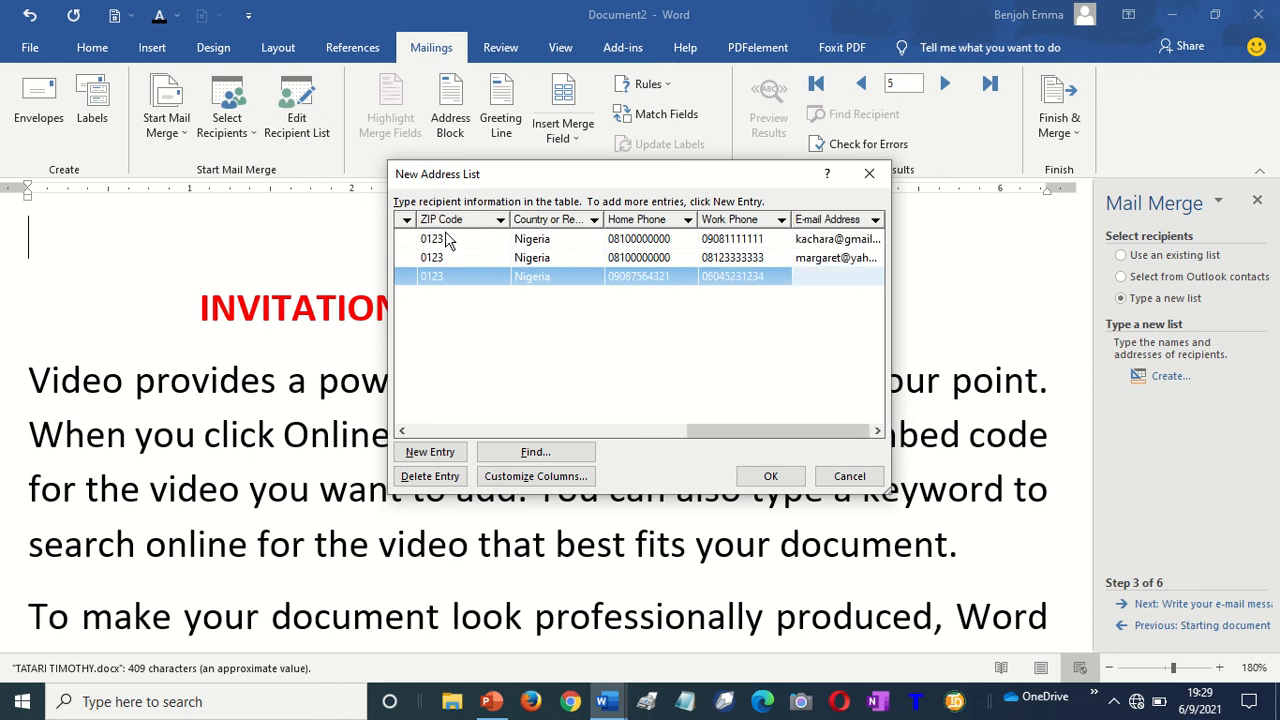
pyautogui.press('Tab')
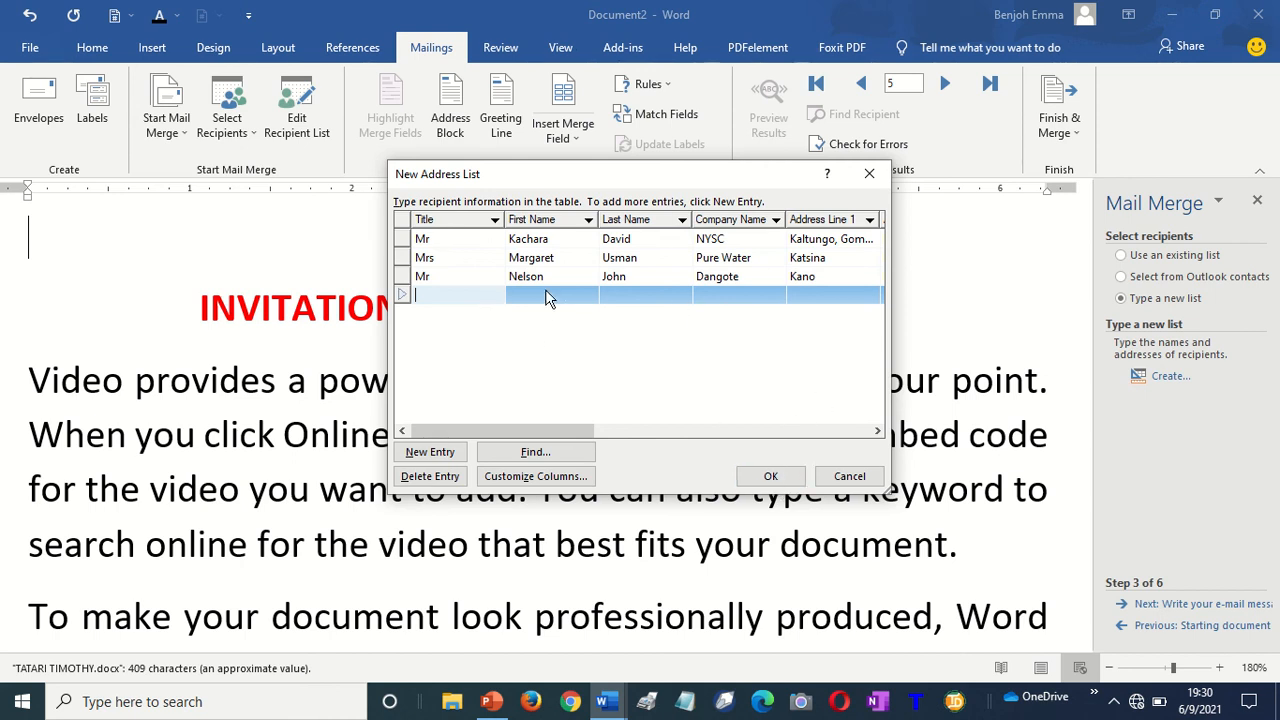
# Enter the fourth recipient's title Miss, first and last name, and company Kaltungo
pyautogui.write('Miss')
pyautogui.click(596, 295)
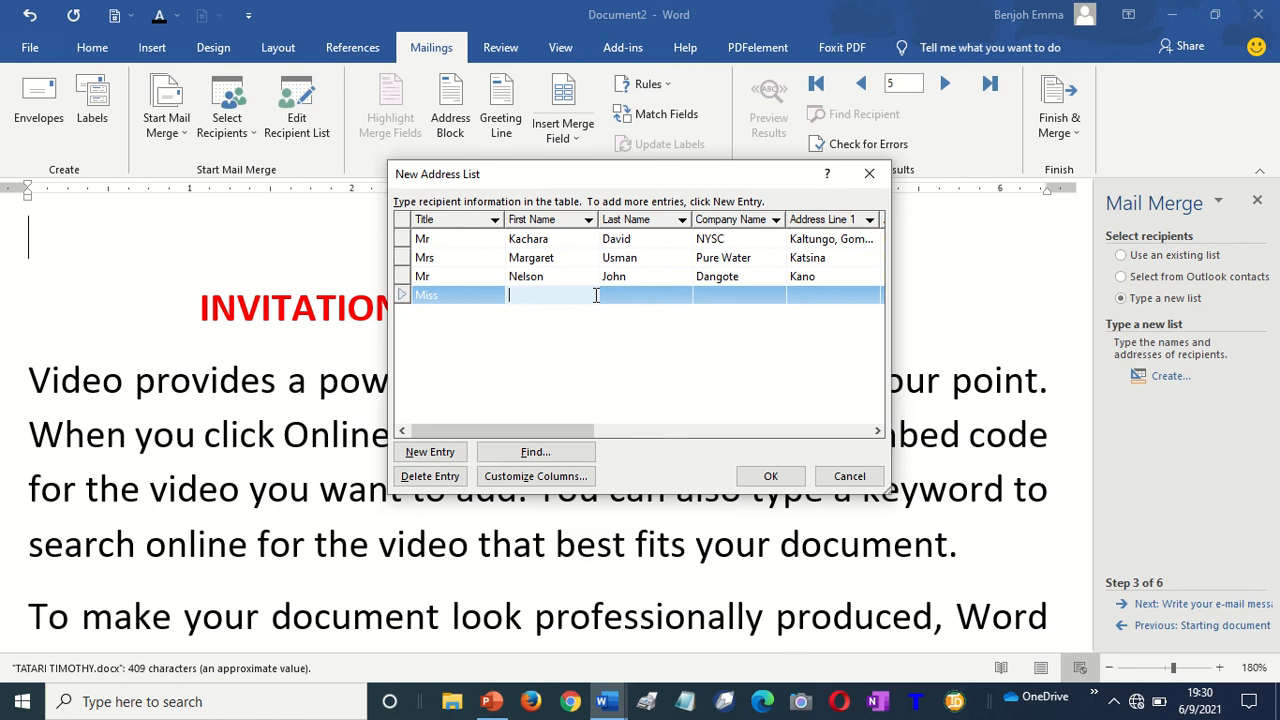
pyautogui.click(594, 298)
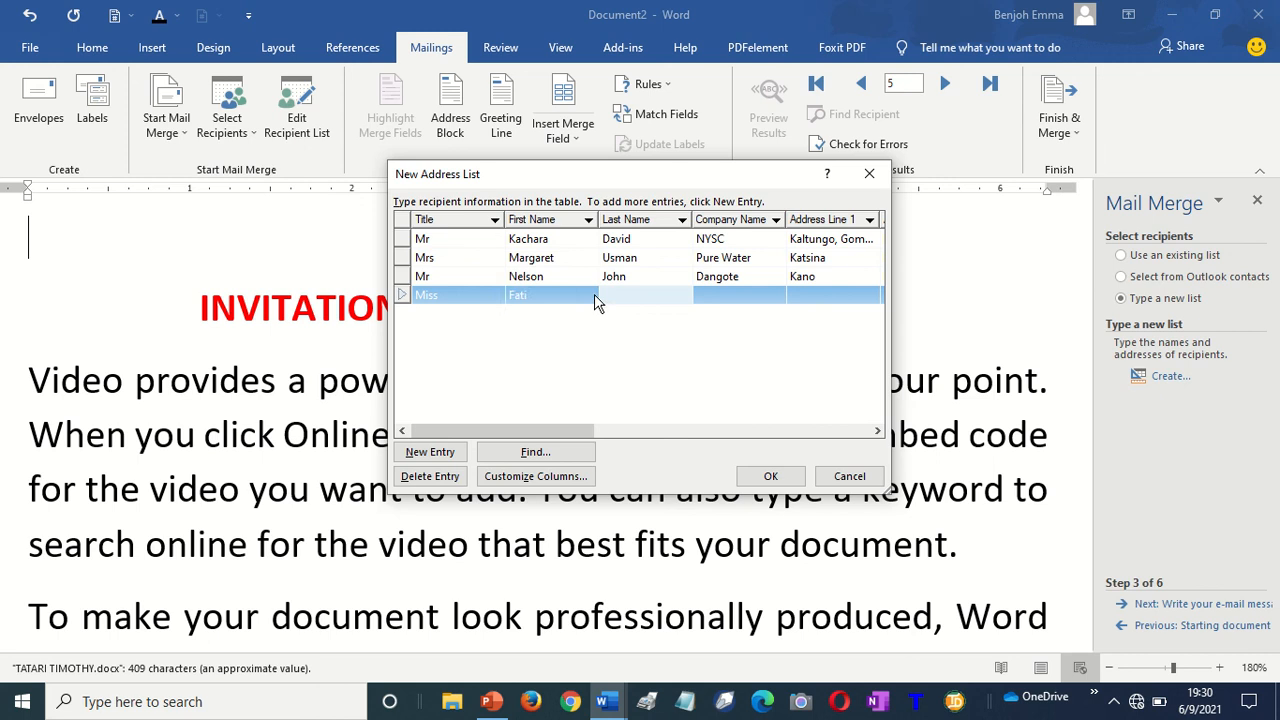
pyautogui.press('Tab')
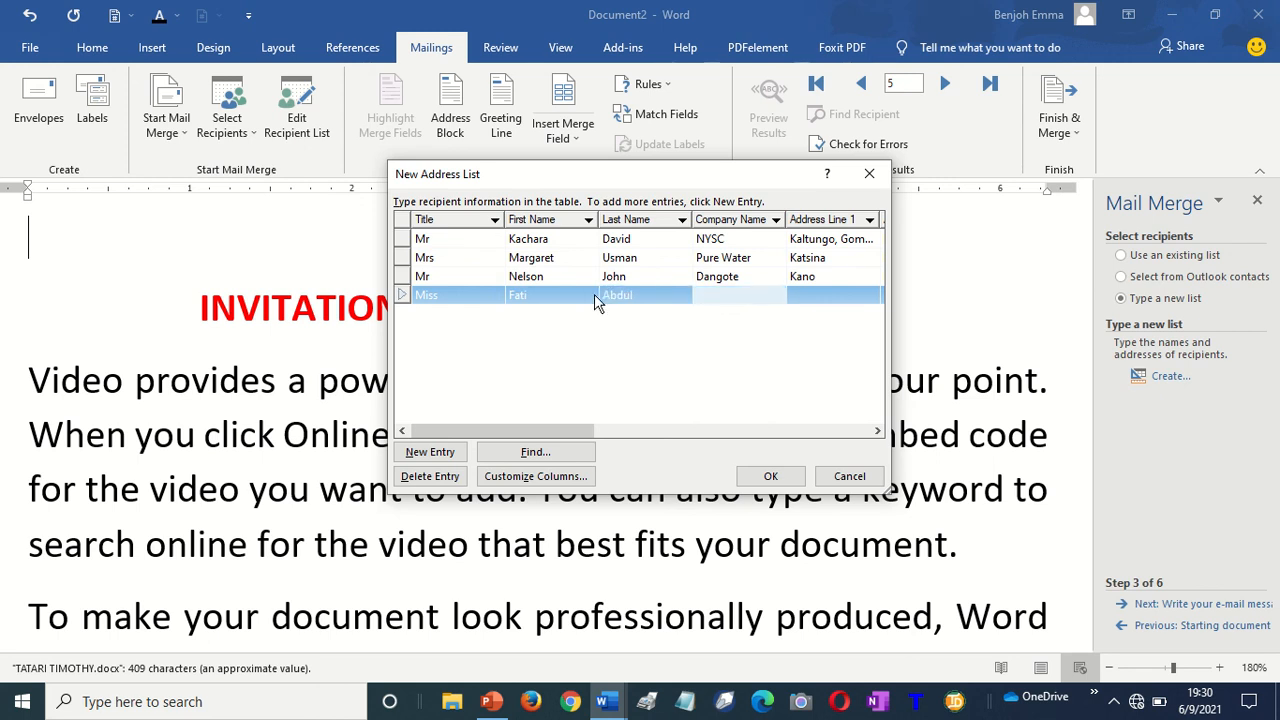
pyautogui.write('Kaltungo')
# Add the fourth recipient's address, commit the entry, and close the list to save it
pyautogui.press('Tab')
pyautogui.write('T')
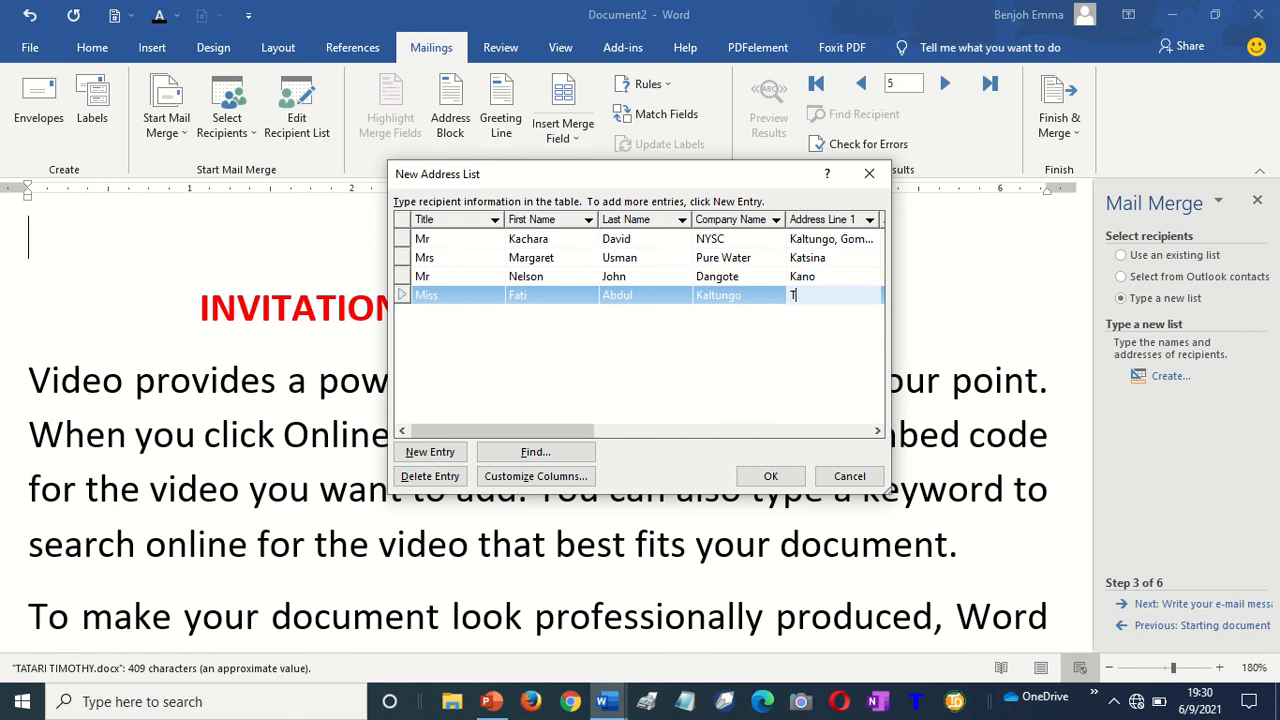
pyautogui.write('Gombe')
pyautogui.press('Tab')
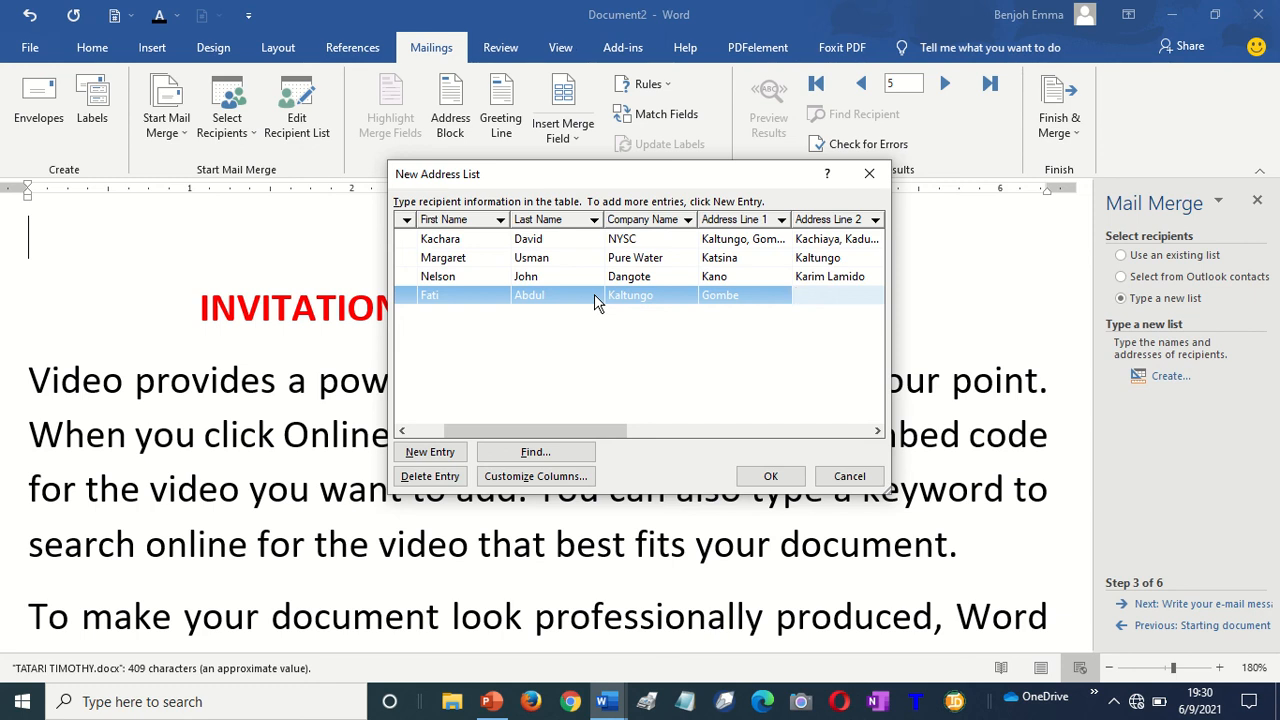
pyautogui.write('Kalorgu')
pyautogui.click(428, 452)
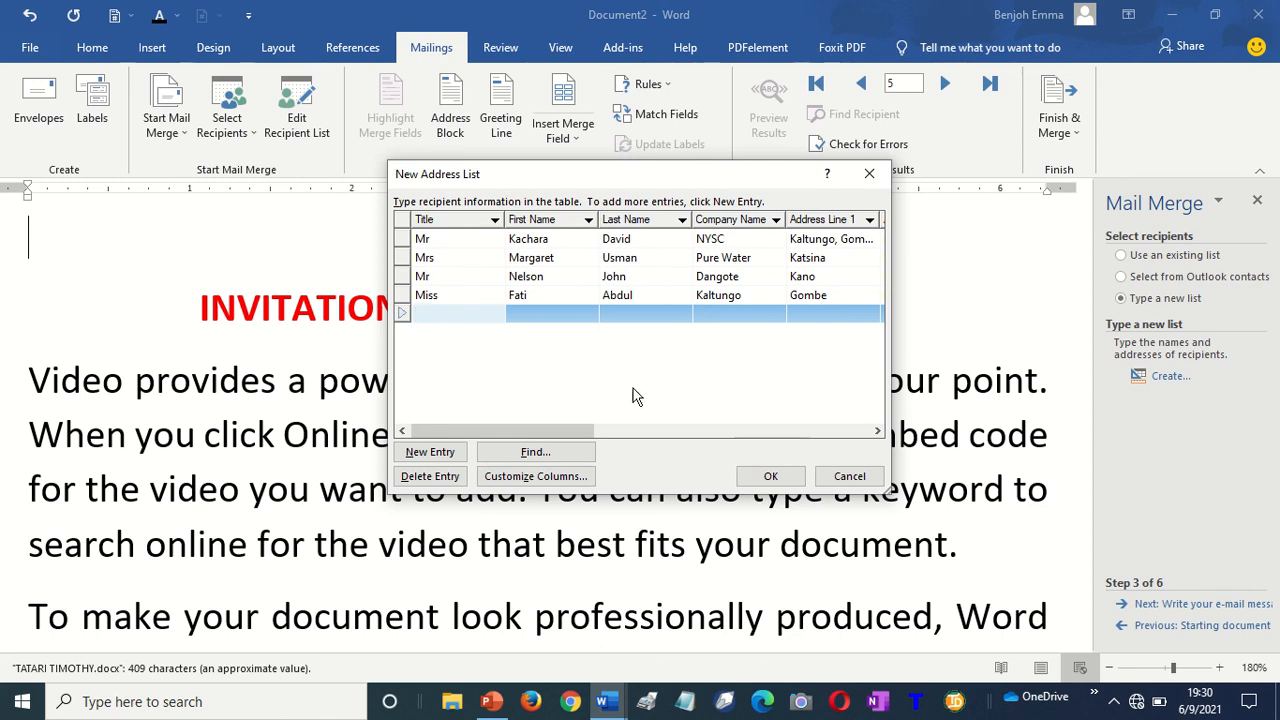
pyautogui.click(770, 477)
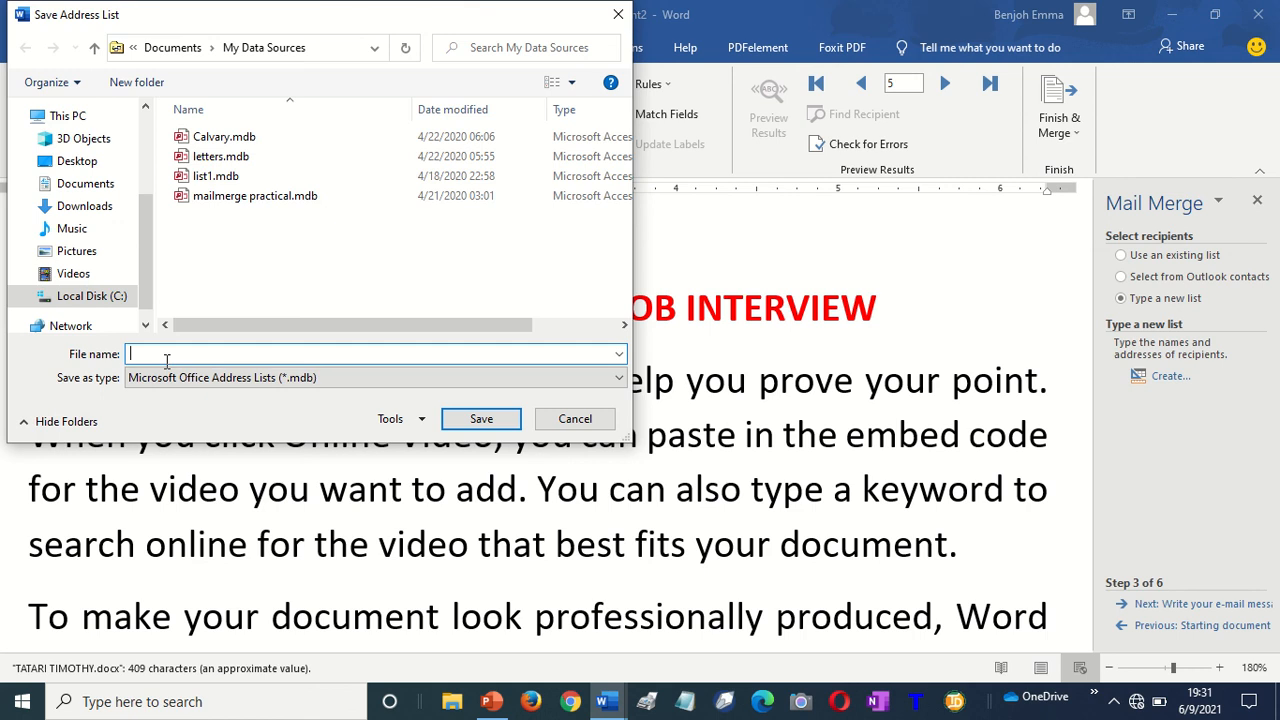
# Save the typed address list as 'List 2 2021' and accept it as the merge recipients
pyautogui.write('List 2 2021')
pyautogui.click(480, 419)
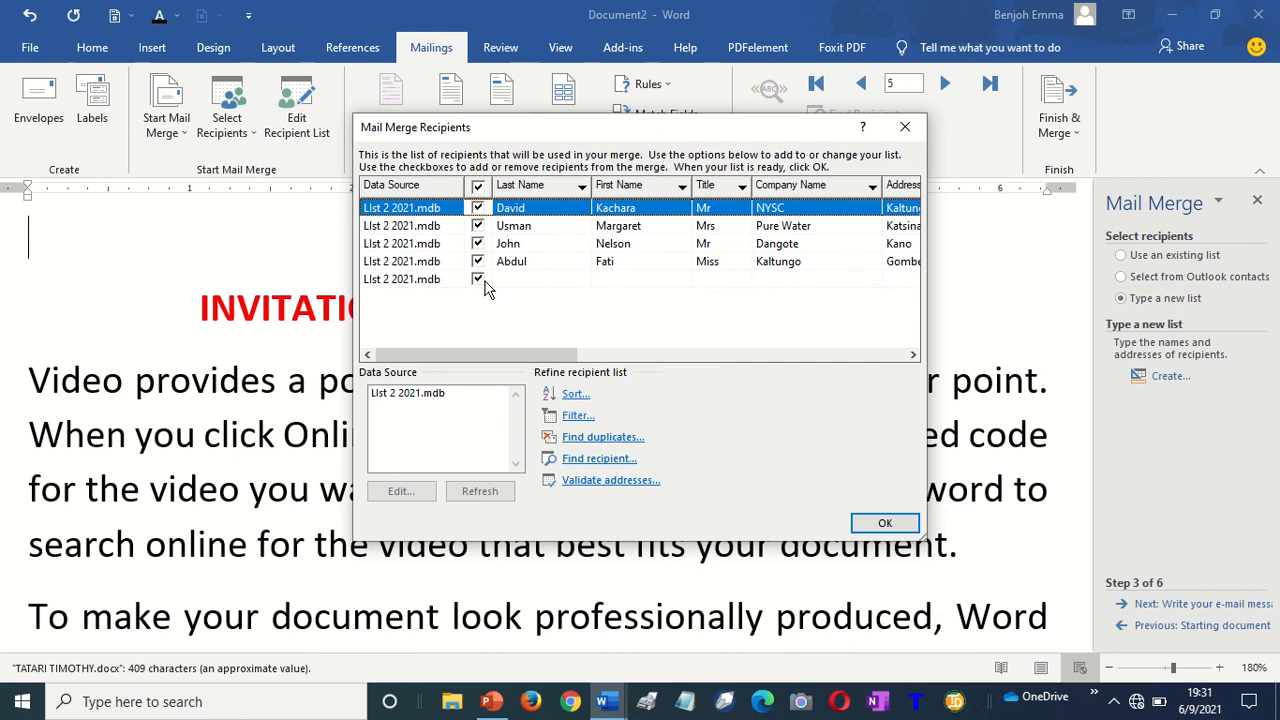
pyautogui.click(885, 524)
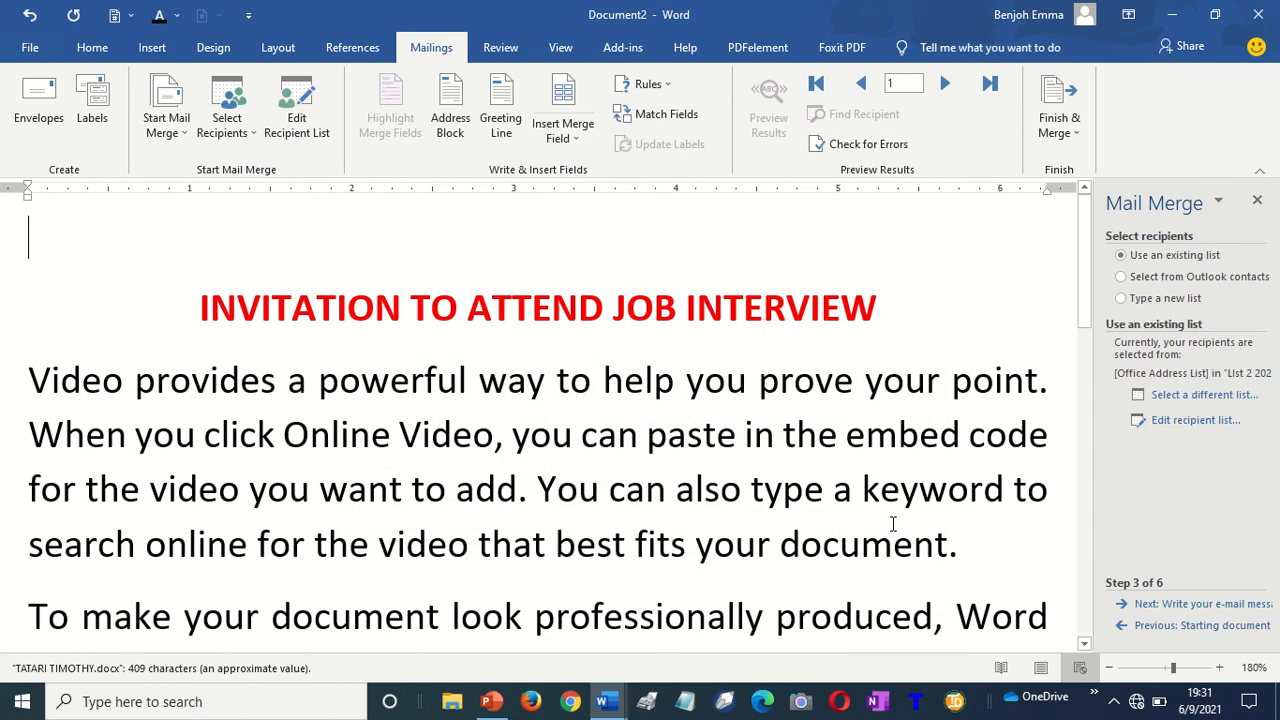
# Insert an AddressBlock field at the top of the e-mail message with a new line below it
pyautogui.click(1222, 605)
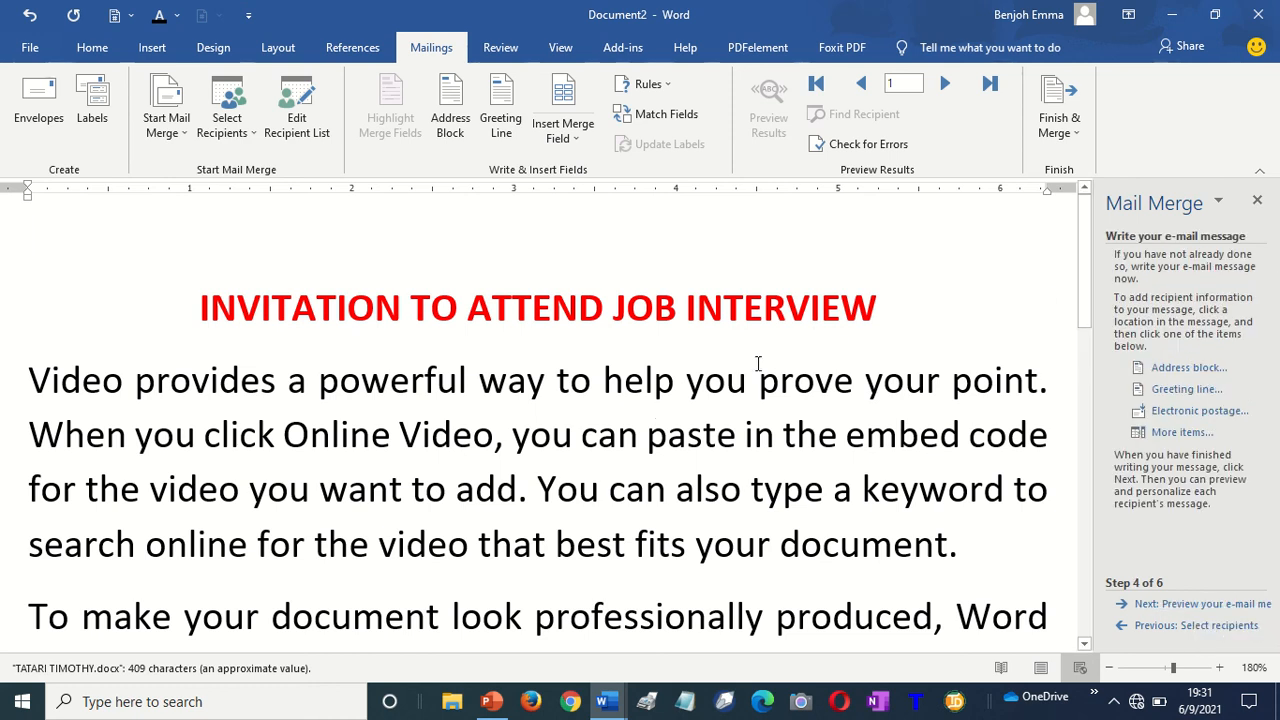
pyautogui.click(1166, 369)
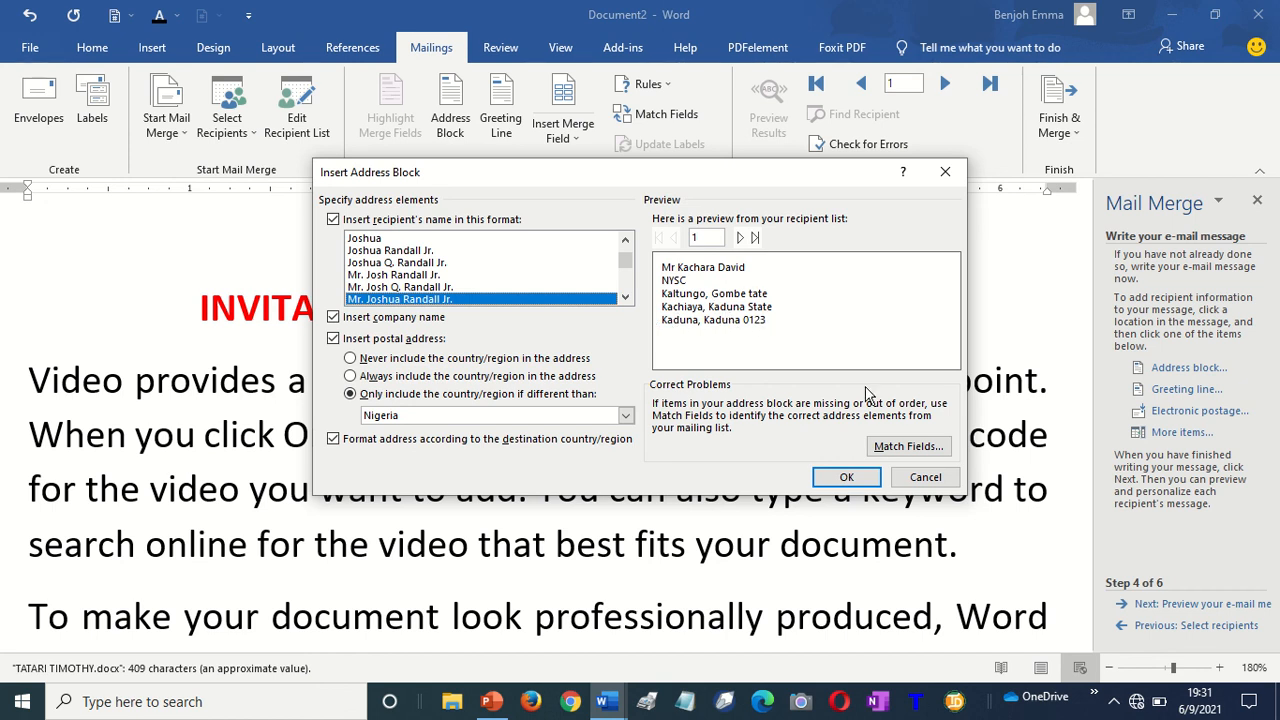
pyautogui.click(843, 478)
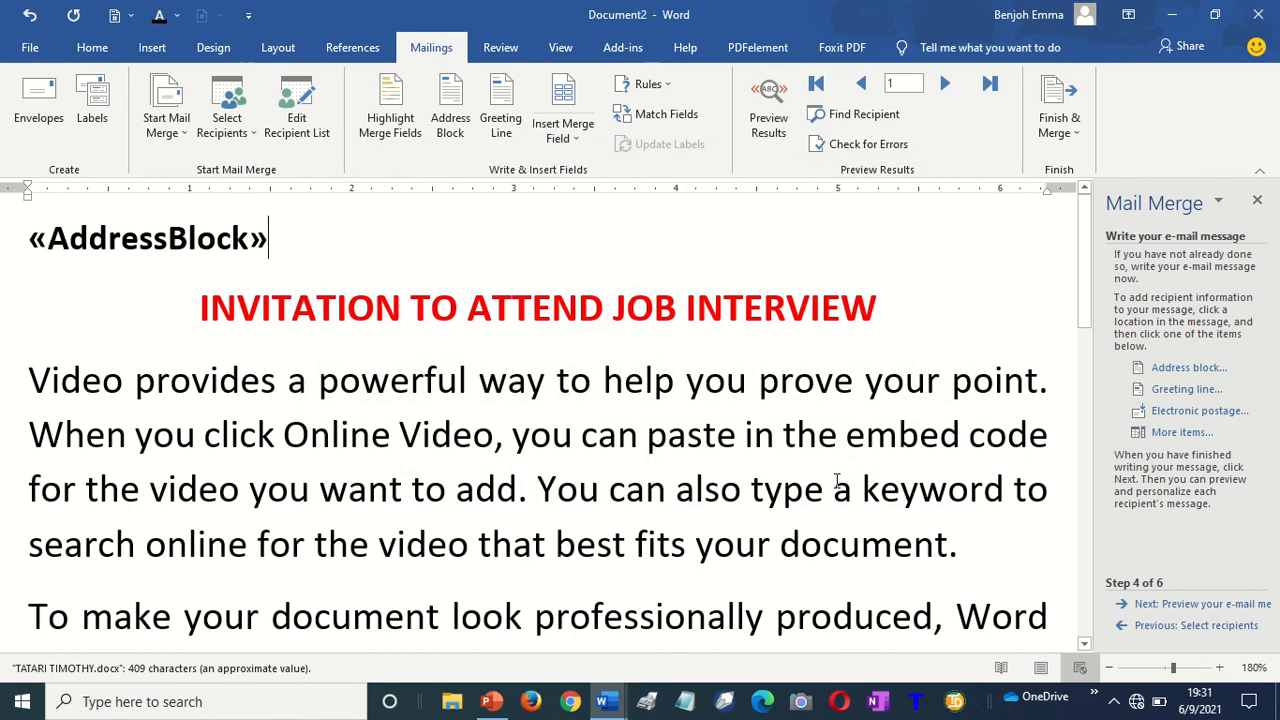
pyautogui.press('Down')
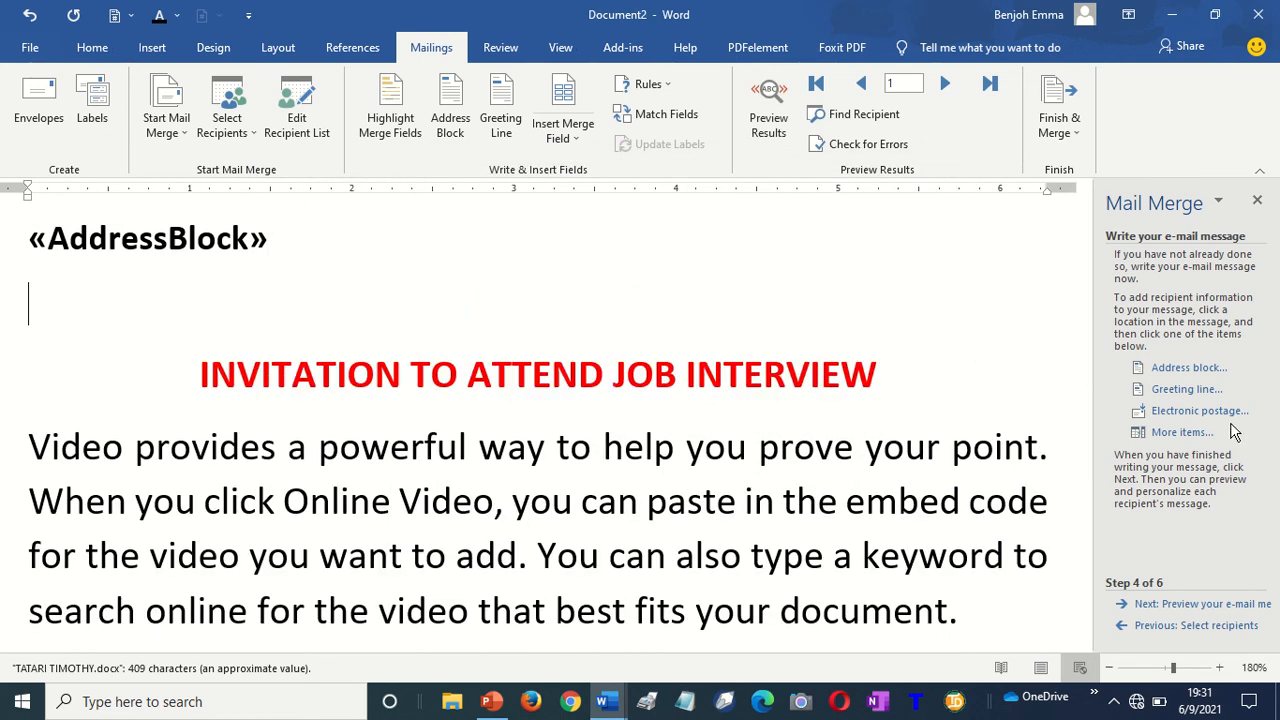
# Add a GreetingLine field under the address block and preview recipient 1's merged e-mail
pyautogui.click(1184, 390)
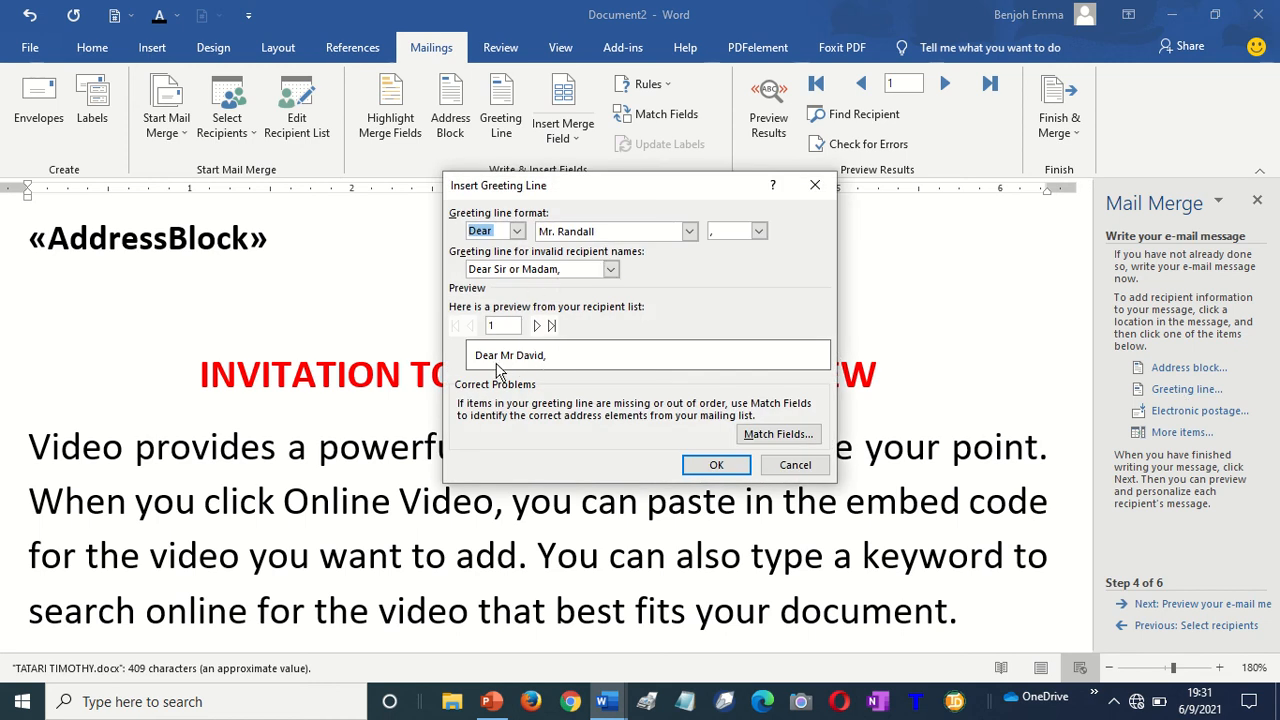
pyautogui.click(716, 466)
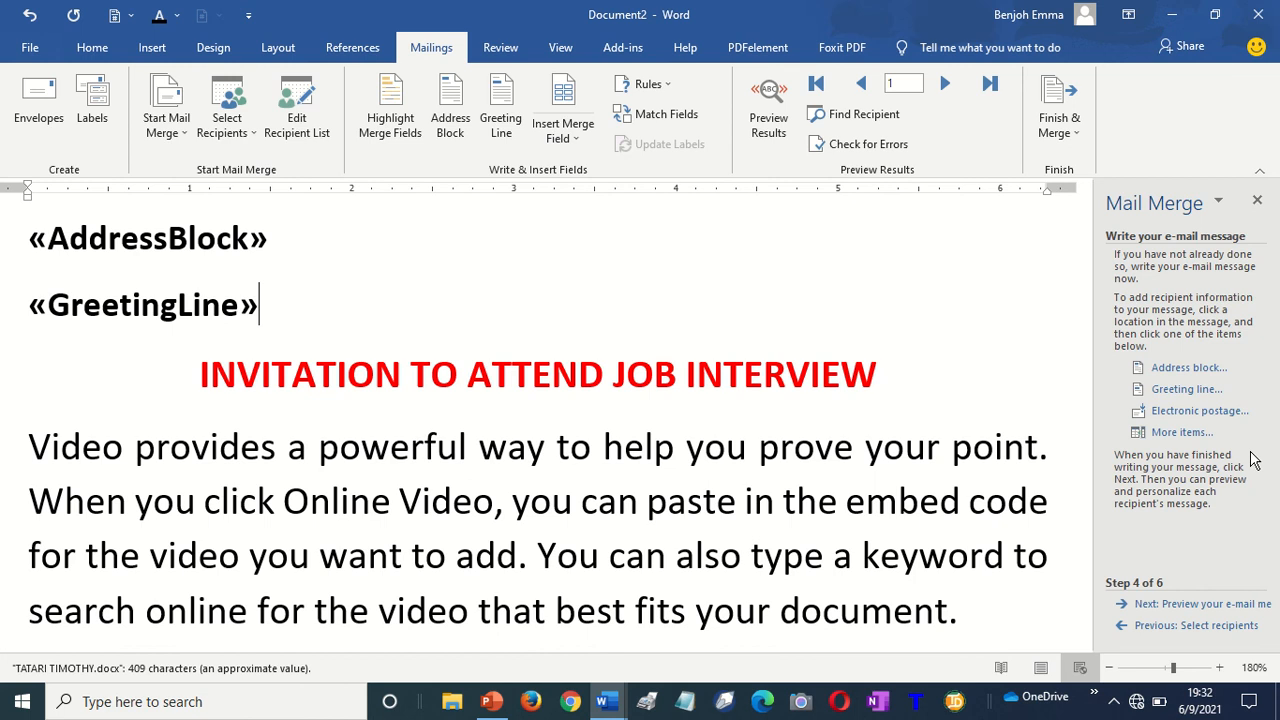
pyautogui.click(1180, 607)
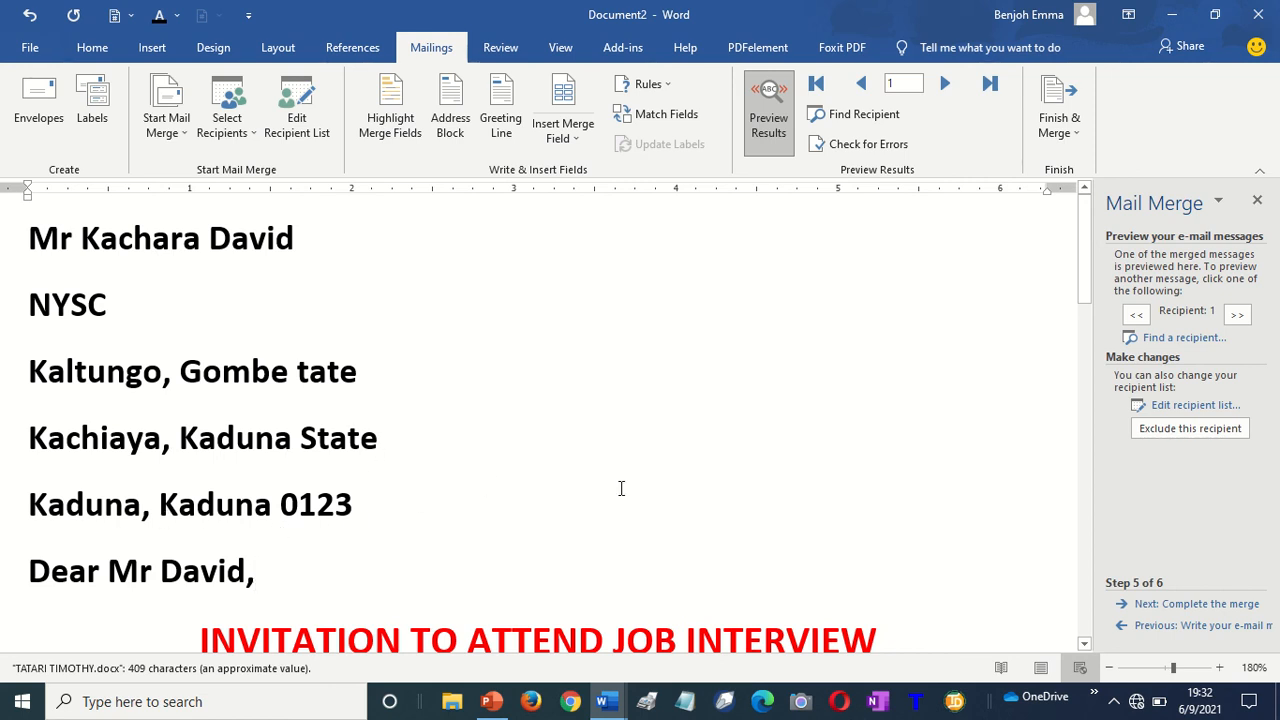
# Advance the preview through recipients 2, 3 and 4, then place the cursor after the fourth recipient's name
pyautogui.click(1238, 315)
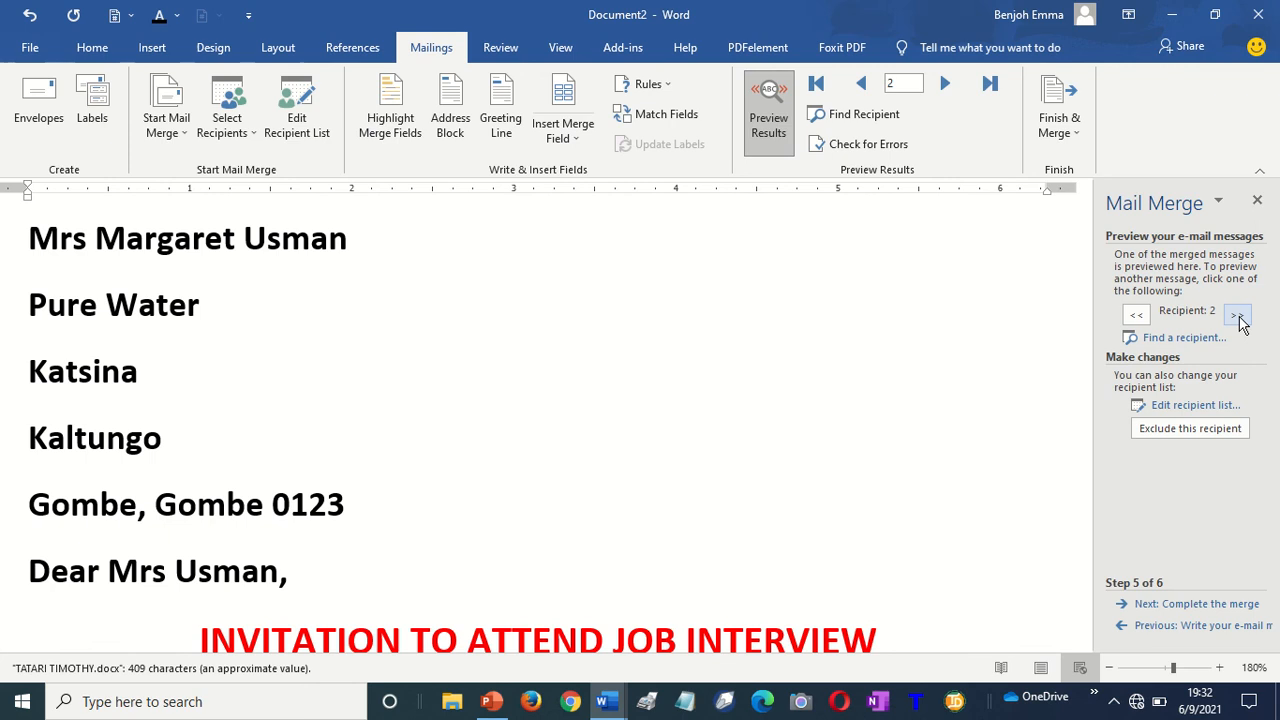
pyautogui.click(1237, 316)
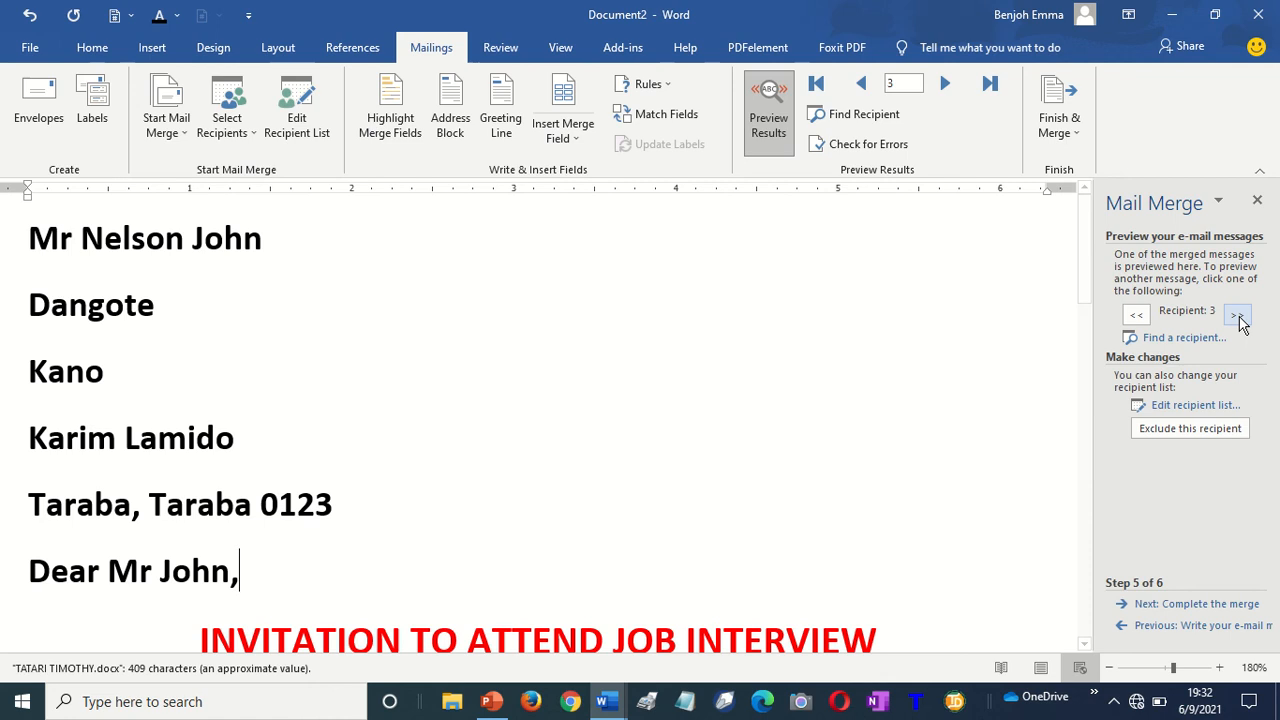
pyautogui.click(1237, 316)
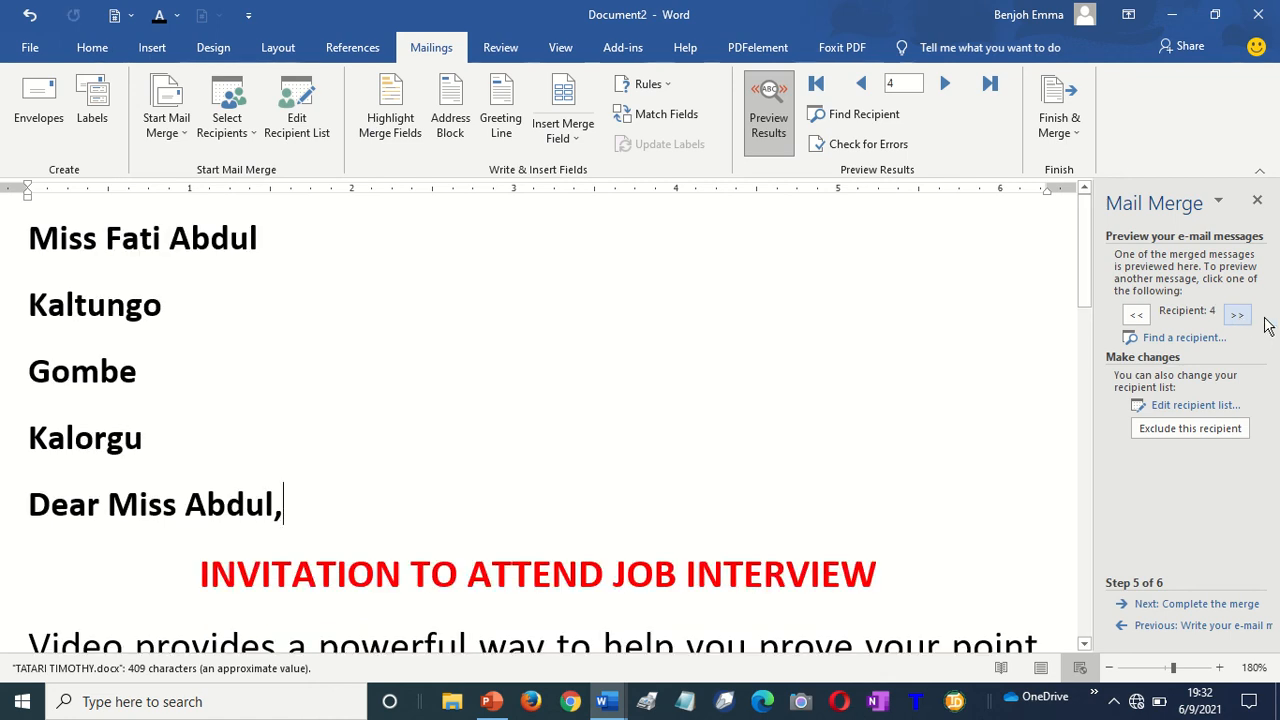
pyautogui.click(894, 433)
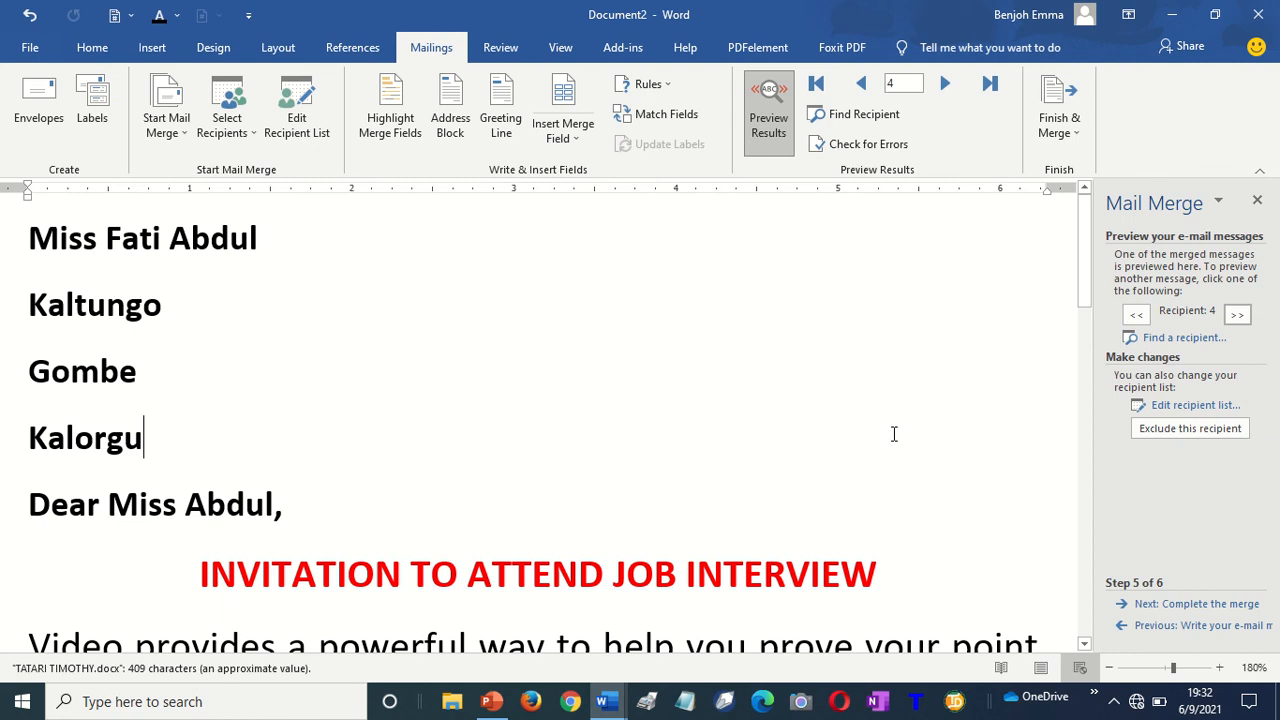
pyautogui.scroll(-8, 894, 433)
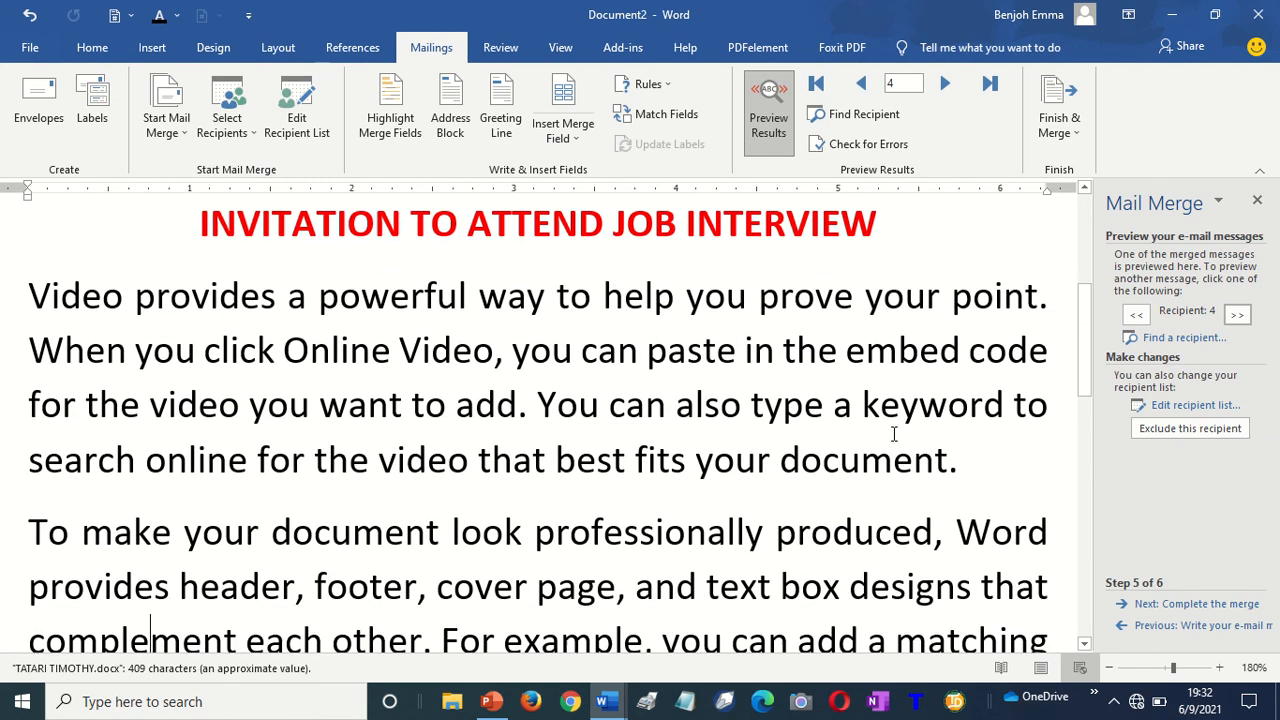
pyautogui.scroll(-10, 894, 433)
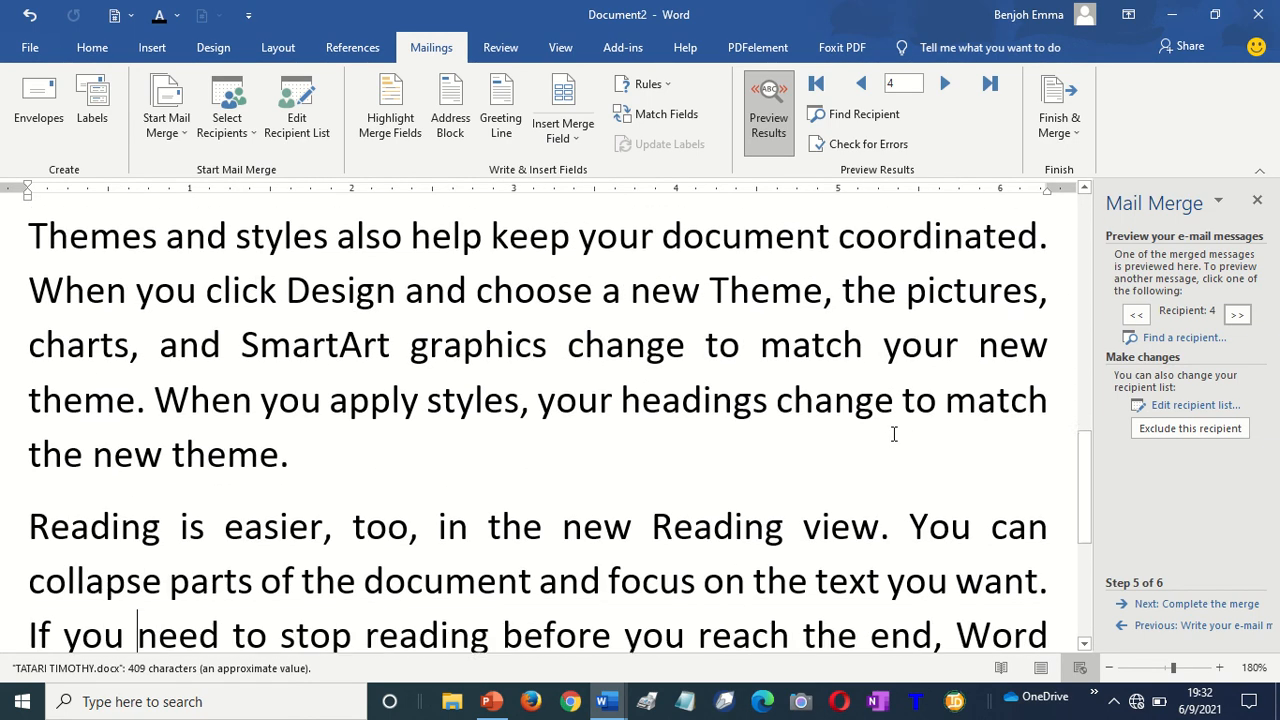
pyautogui.press('Down')
pyautogui.press('Down')
pyautogui.press('Down')
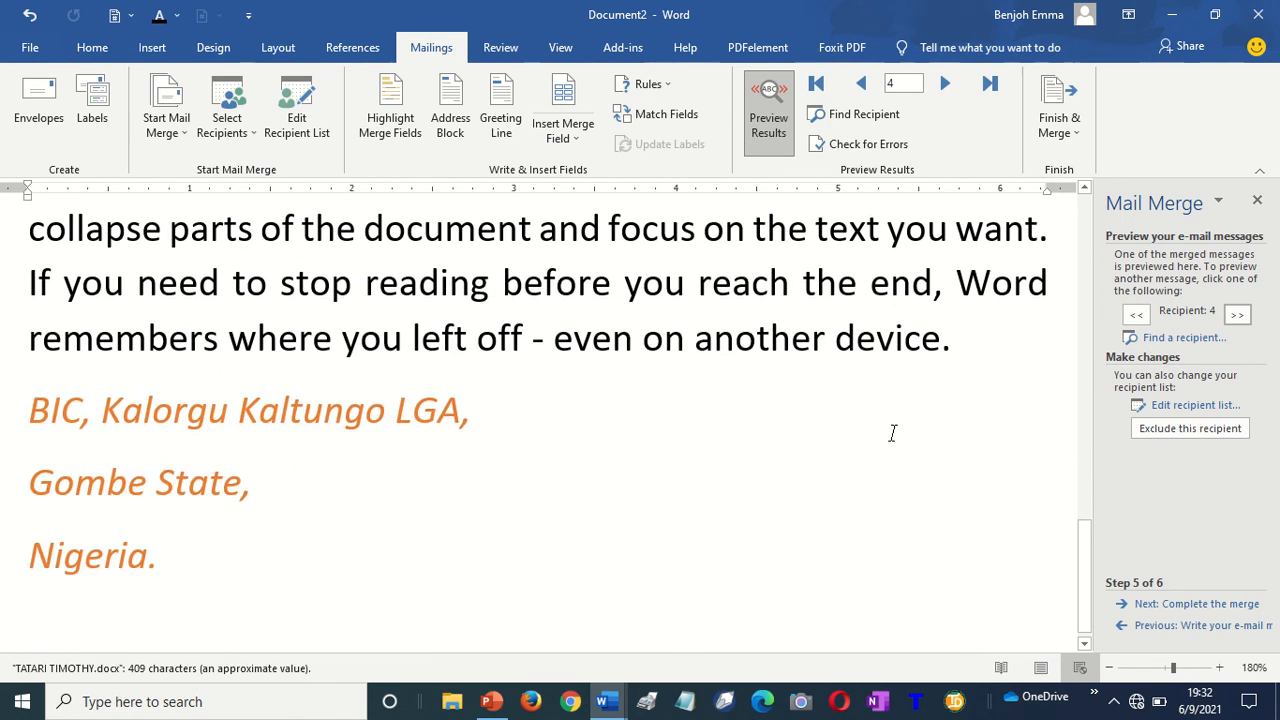
pyautogui.press('Up')
pyautogui.press('Up')
pyautogui.press('Up')
pyautogui.scroll(12, 894, 433)
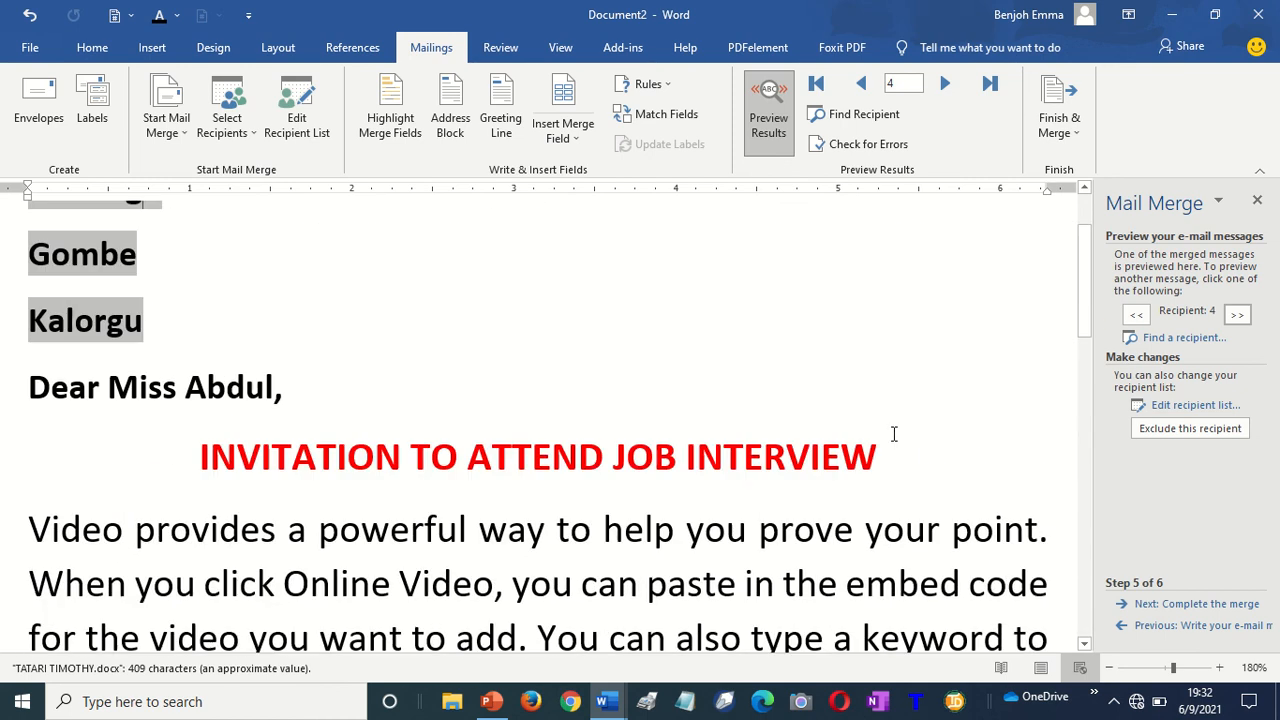
pyautogui.scroll(2, 894, 433)
pyautogui.press('Down')
pyautogui.press('Down')
pyautogui.press('Down')
pyautogui.press('Down')
pyautogui.press('Down')
pyautogui.press('Down')
pyautogui.press('Down')
pyautogui.press('Down')
pyautogui.press('Down')
pyautogui.press('Down')
pyautogui.press('Down')
pyautogui.press('Down')
pyautogui.press('Down')
pyautogui.press('Down')
pyautogui.press('Down')
pyautogui.press('Down')
pyautogui.press('Down')
pyautogui.press('Down')
pyautogui.press('Down')
pyautogui.press('Down')
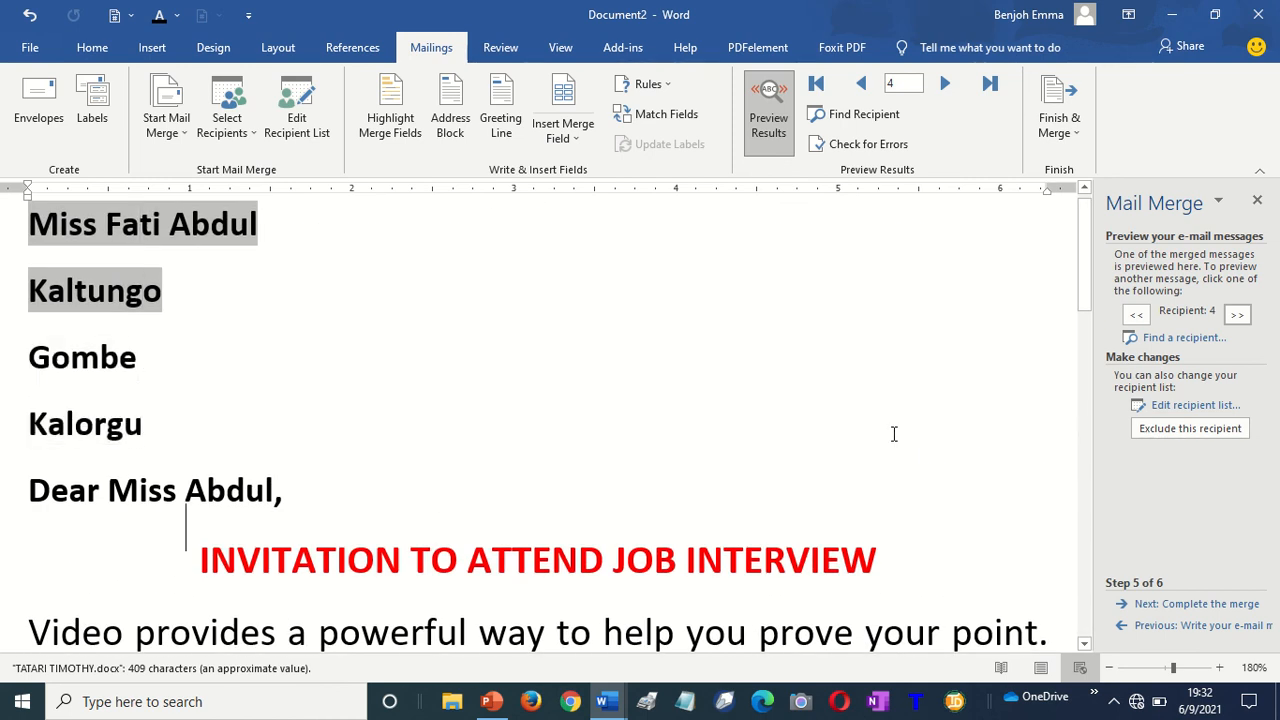
pyautogui.press('Down')
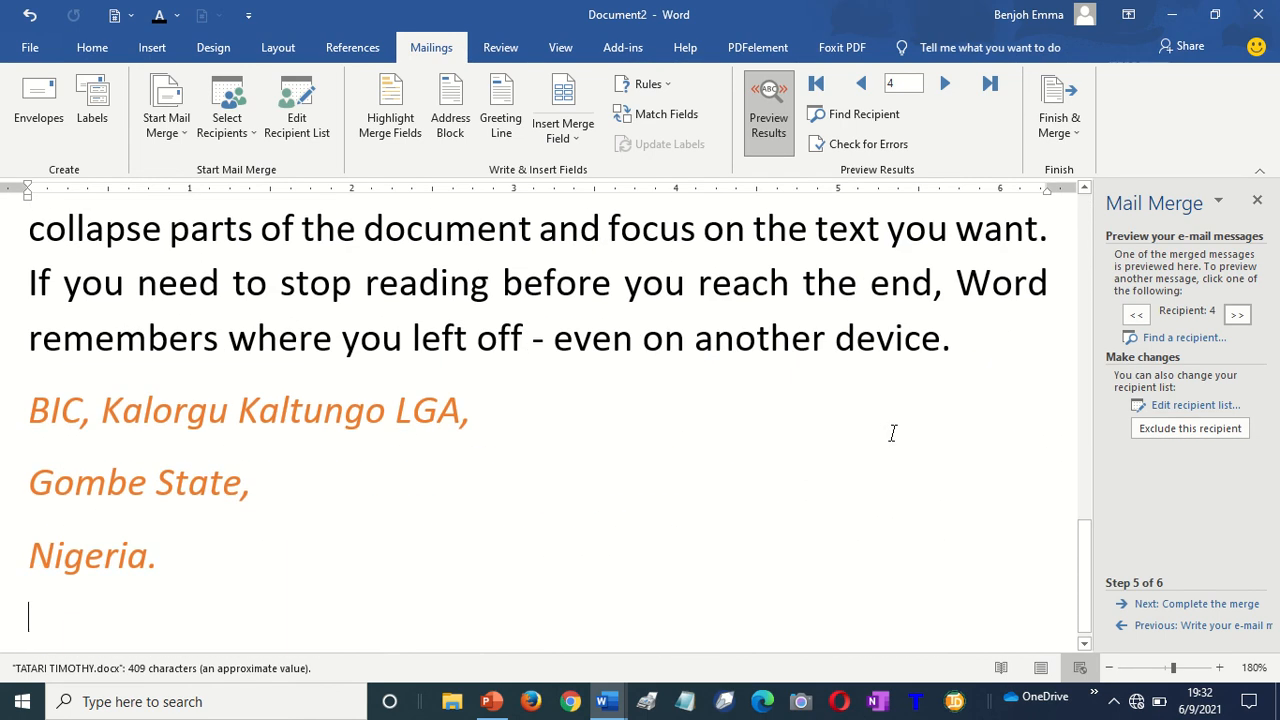
pyautogui.press('Left')
pyautogui.press('Up')
pyautogui.press('Up')
pyautogui.press('Up')
pyautogui.press('Up')
pyautogui.press('Up')
pyautogui.press('Up')
pyautogui.press('Up')
pyautogui.press('Up')
pyautogui.press('Up')
pyautogui.press('Up')
pyautogui.press('Up')
pyautogui.press('Up')
pyautogui.press('Up')
pyautogui.press('Up')
pyautogui.press('Up')
pyautogui.press('Up')
pyautogui.press('Up')
pyautogui.press('Up')
pyautogui.press('Up')
pyautogui.press('Up')
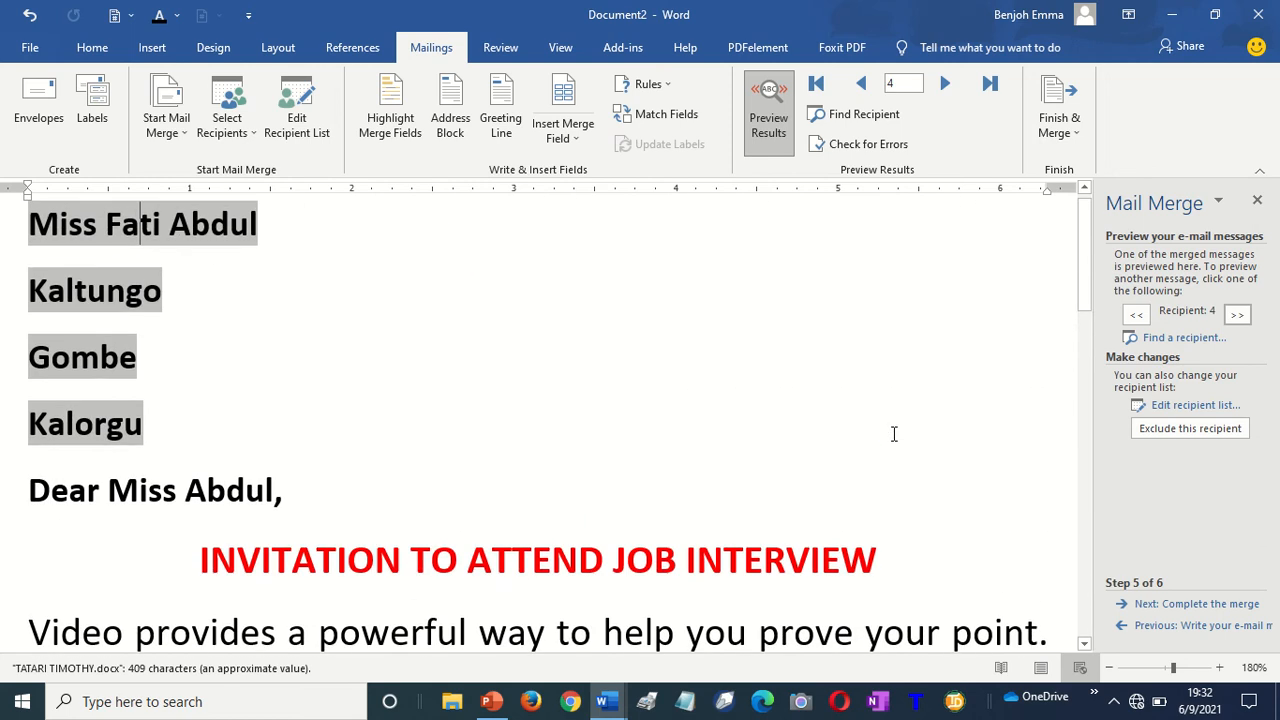